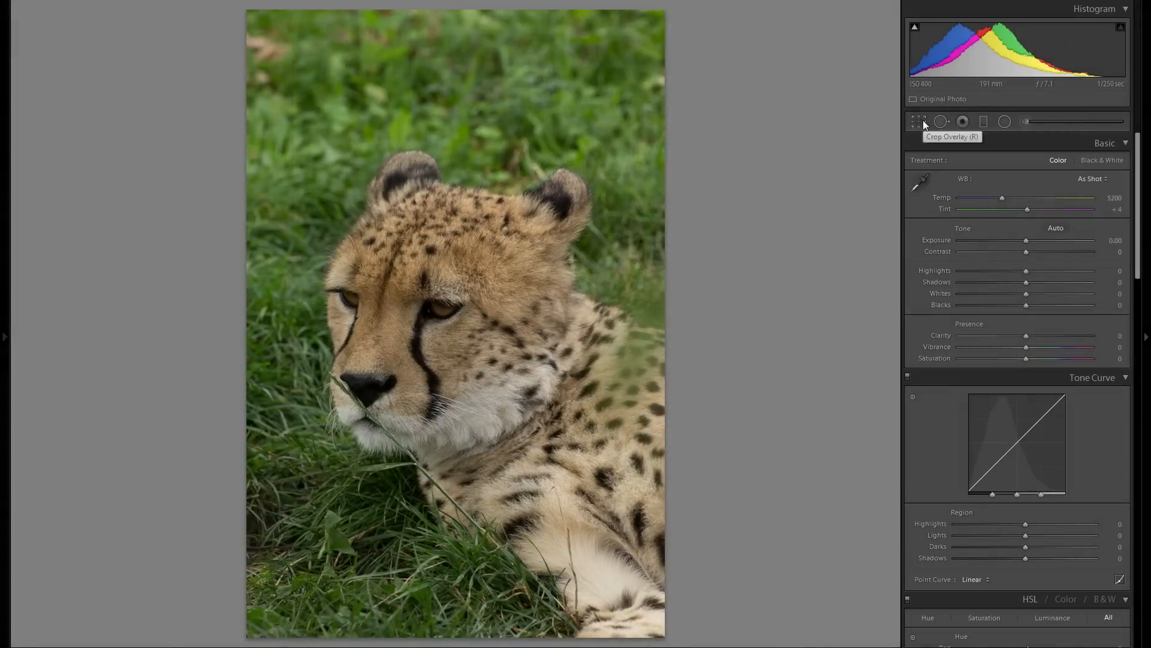
Crop the photo tighter around the cheetah's head by trimming all four edges, and apply the crop.
{"action": "left_click_drag", "start_coordinate": [474, 7], "coordinate": [474, 103]}
{"action": "left_click_drag", "start_coordinate": [670, 114], "coordinate": [641, 111]}
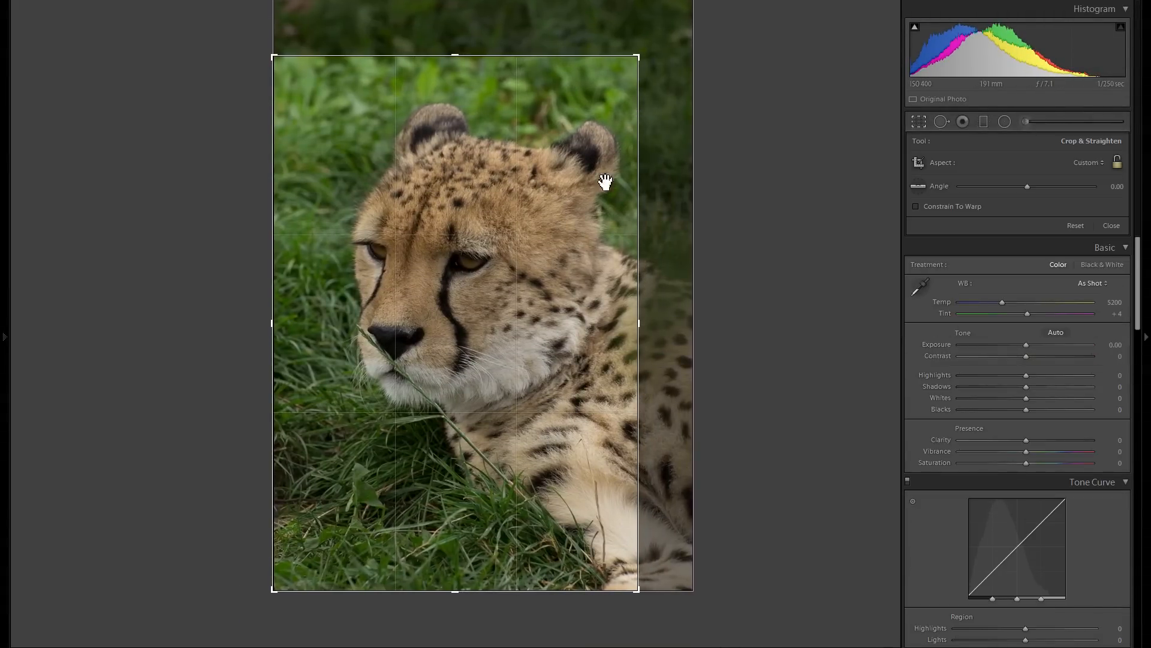
{"action": "left_click_drag", "start_coordinate": [479, 591], "coordinate": [475, 541]}
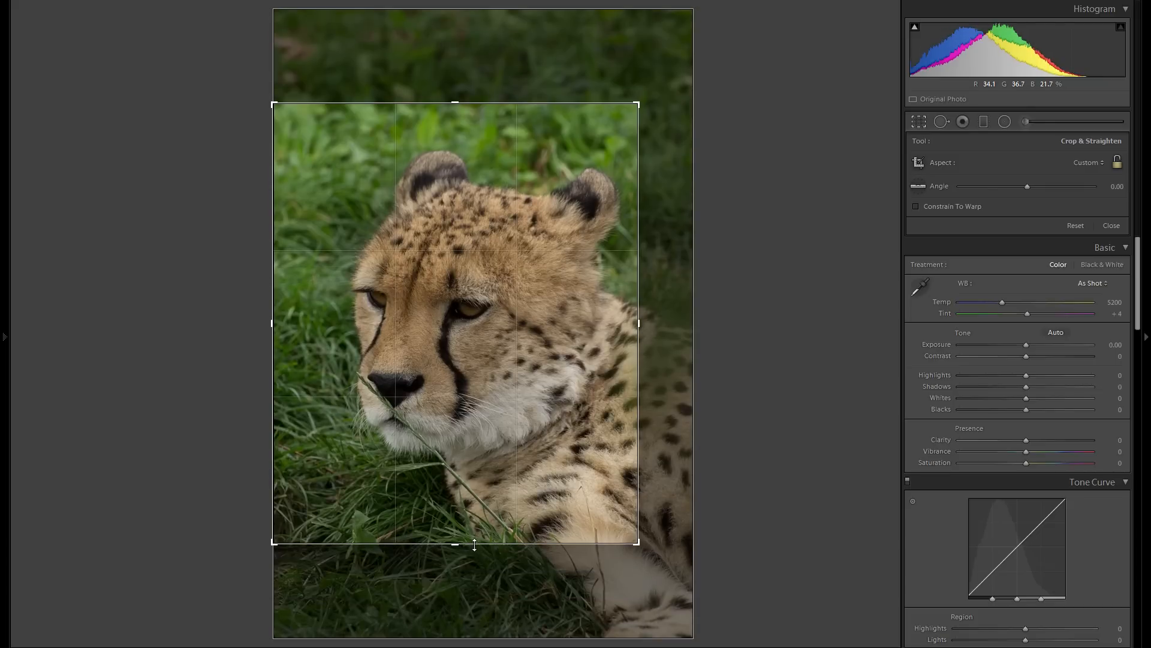
{"action": "left_click_drag", "start_coordinate": [273, 323], "coordinate": [288, 322]}
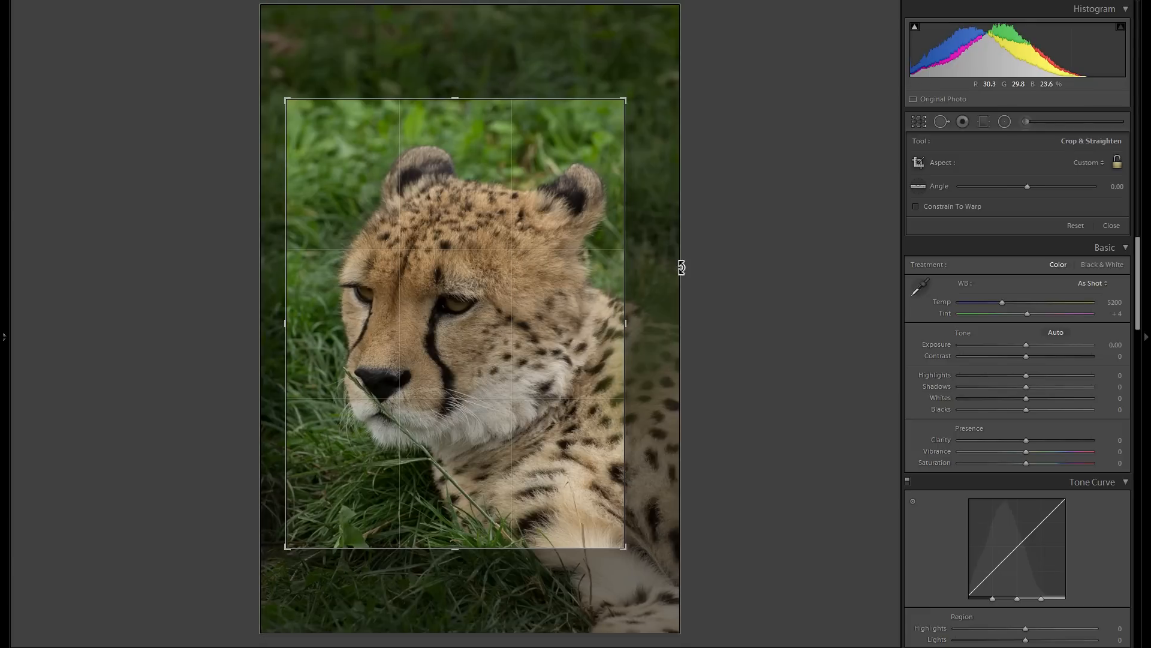
{"action": "key", "text": "Return"}
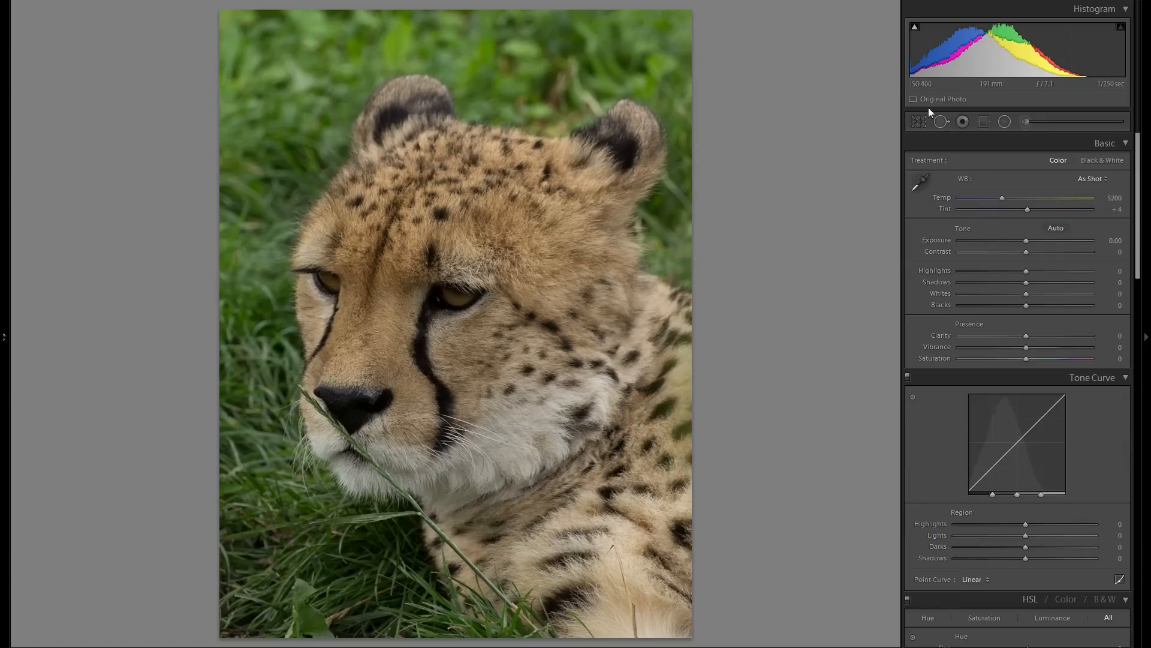
Extend the crop's left edge slightly to include more grass in front of the cheetah's face.
{"action": "key", "text": "r"}
{"action": "left_click_drag", "start_coordinate": [282, 307], "coordinate": [276, 301]}
{"action": "key", "text": "Return"}
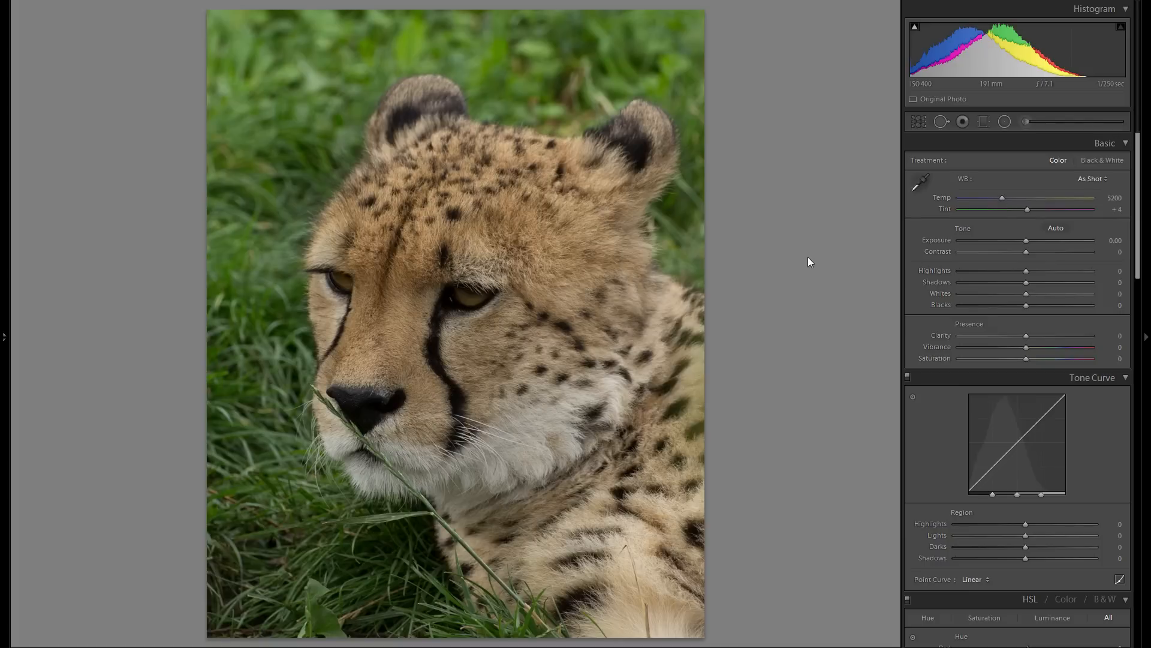
Set the basic tone to Highlights −100, Shadows +100, Whites +41, Blacks −18 and Contrast +20.
{"action": "left_click_drag", "start_coordinate": [1026, 283], "coordinate": [834, 268]}
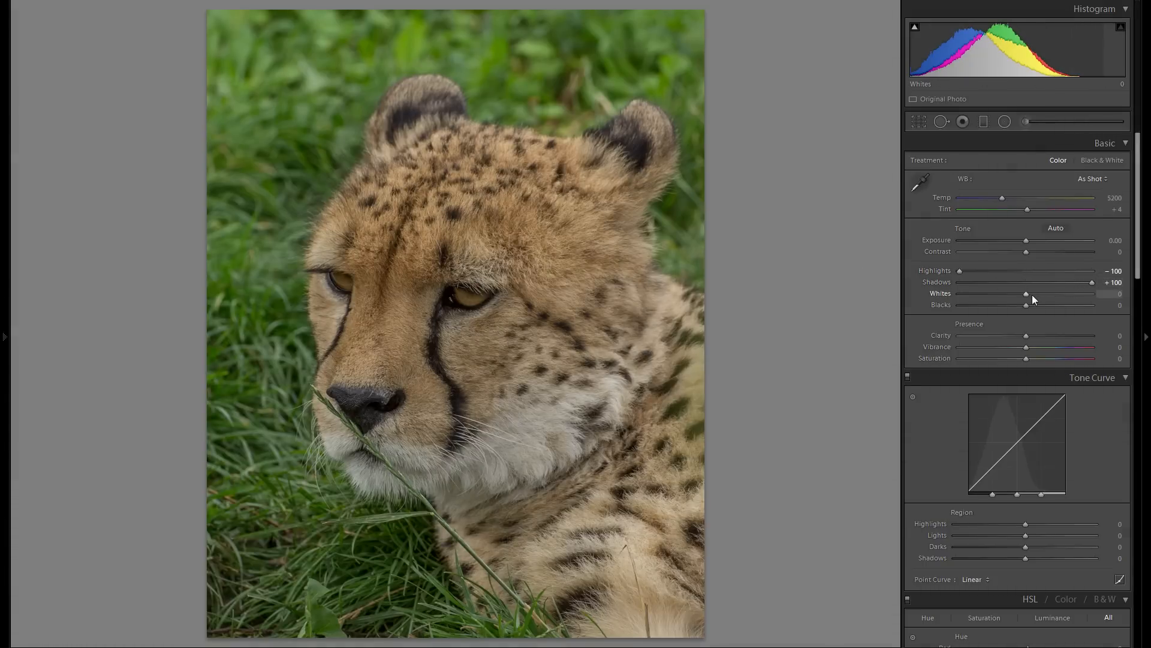
{"action": "left_click_drag", "start_coordinate": [1029, 294], "coordinate": [1008, 309]}
{"action": "key", "text": "alt"}
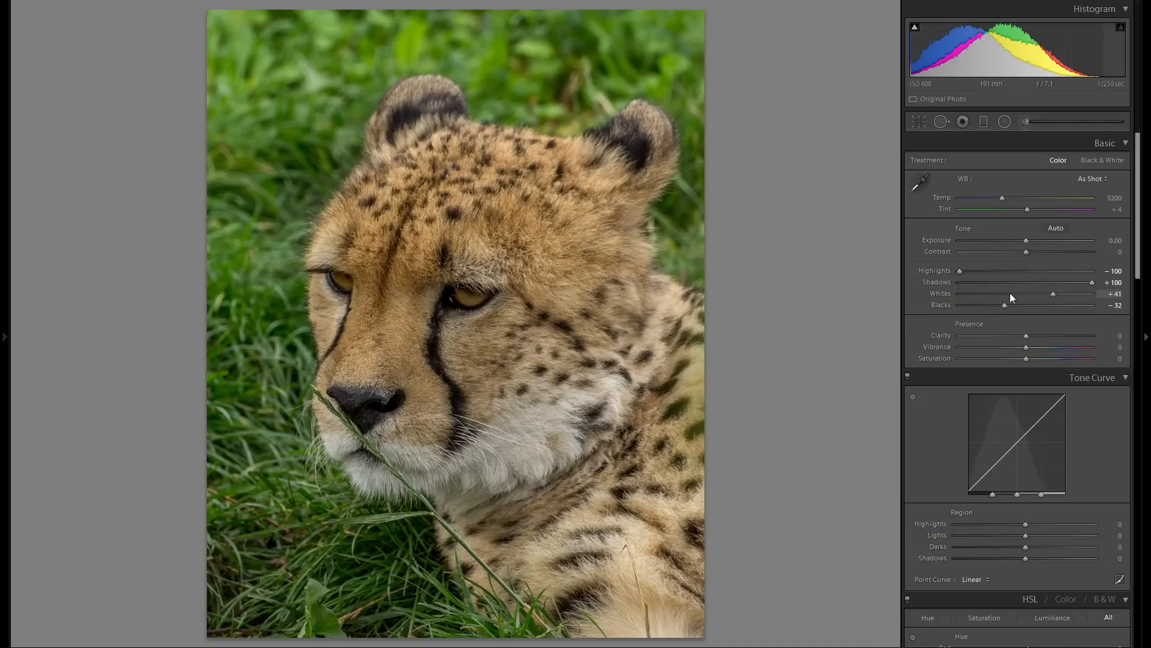
{"action": "double_click", "coordinate": [945, 304]}
{"action": "left_click_drag", "start_coordinate": [1027, 304], "coordinate": [1017, 303]}
{"action": "left_click_drag", "start_coordinate": [1024, 252], "coordinate": [1035, 253]}
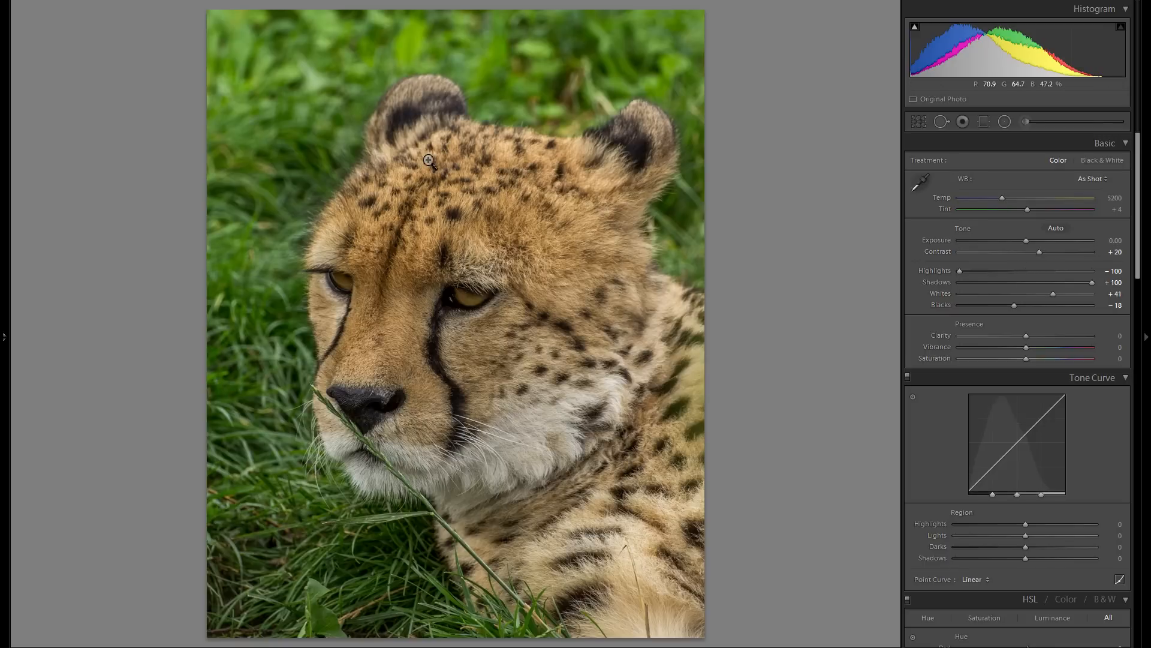
Set the white balance by sampling the cheetah's white cheek fur, and warm the temperature to 4941.
{"action": "left_click", "coordinate": [924, 184]}
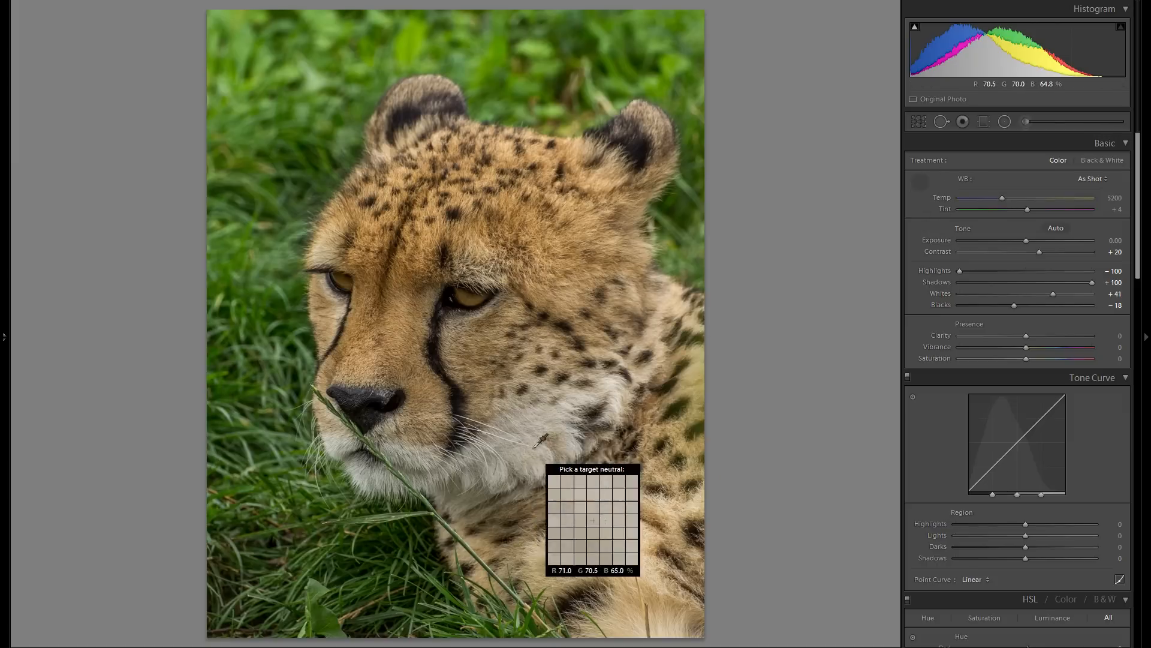
{"action": "left_click", "coordinate": [919, 183]}
{"action": "left_click", "coordinate": [914, 191]}
{"action": "left_click", "coordinate": [551, 413]}
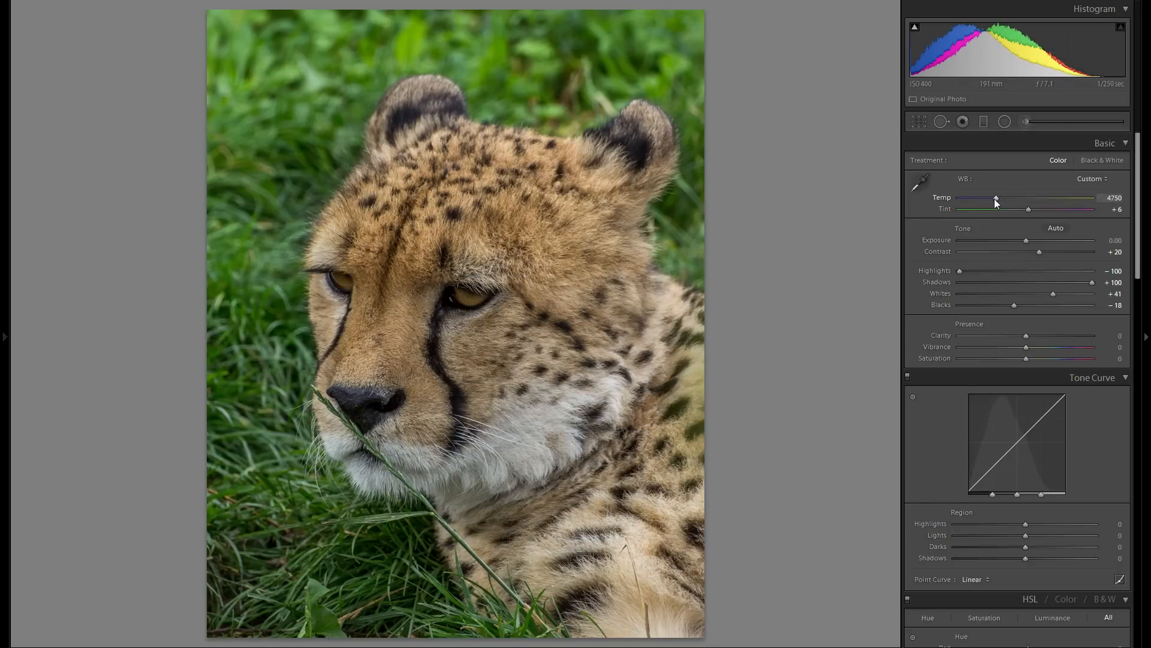
{"action": "left_click_drag", "start_coordinate": [996, 202], "coordinate": [1000, 201]}
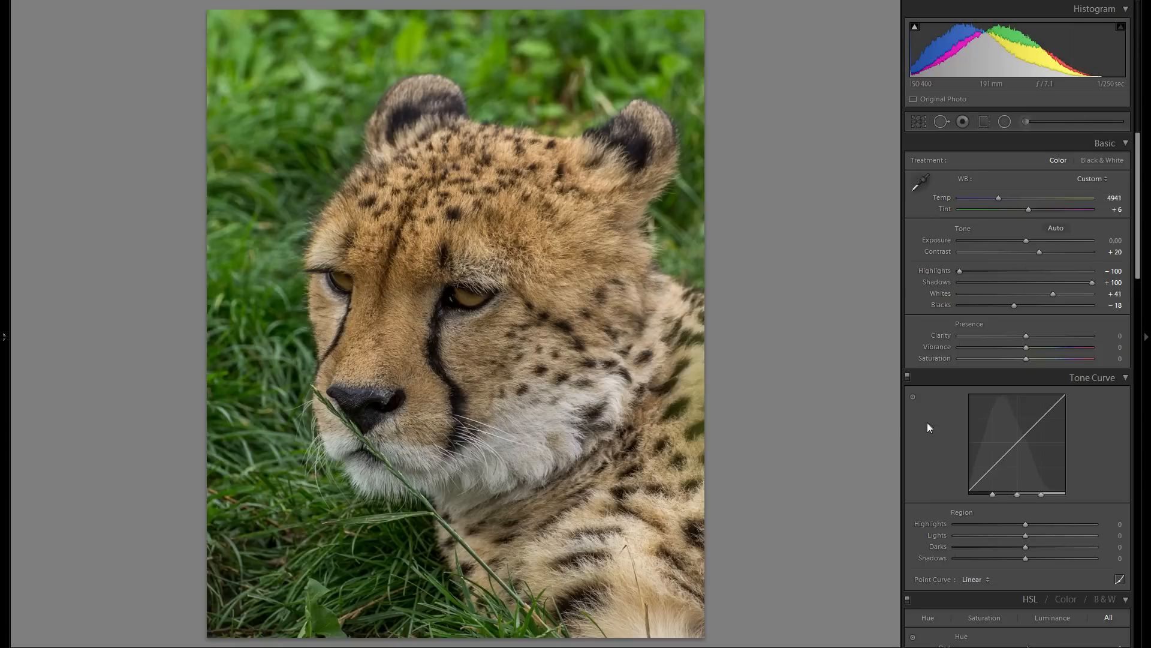
Reset the global Clarity to 0 and apply Clarity 40 to the cheetah with a size 30 adjustment brush.
{"action": "mouse_move", "coordinate": [1062, 338]}
{"action": "left_mouse_down"}
{"action": "mouse_move", "coordinate": [970, 333]}
{"action": "mouse_move", "coordinate": [1068, 340]}
{"action": "mouse_move", "coordinate": [1028, 333]}
{"action": "mouse_move", "coordinate": [1054, 333]}
{"action": "left_mouse_up"}
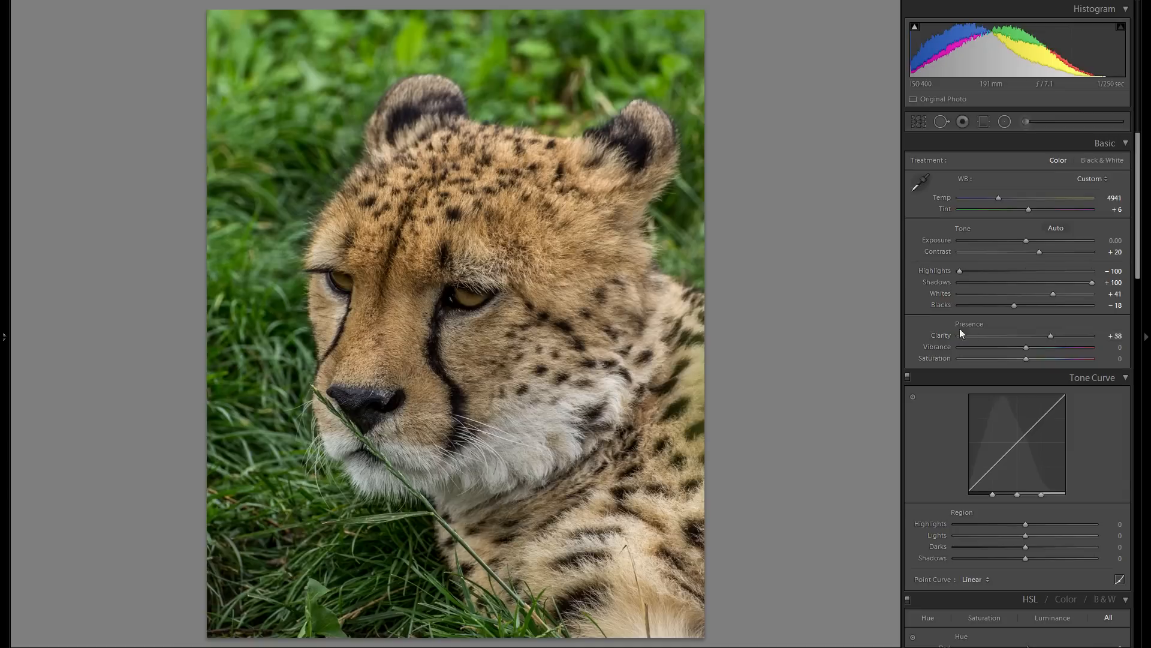
{"action": "double_click", "coordinate": [943, 336]}
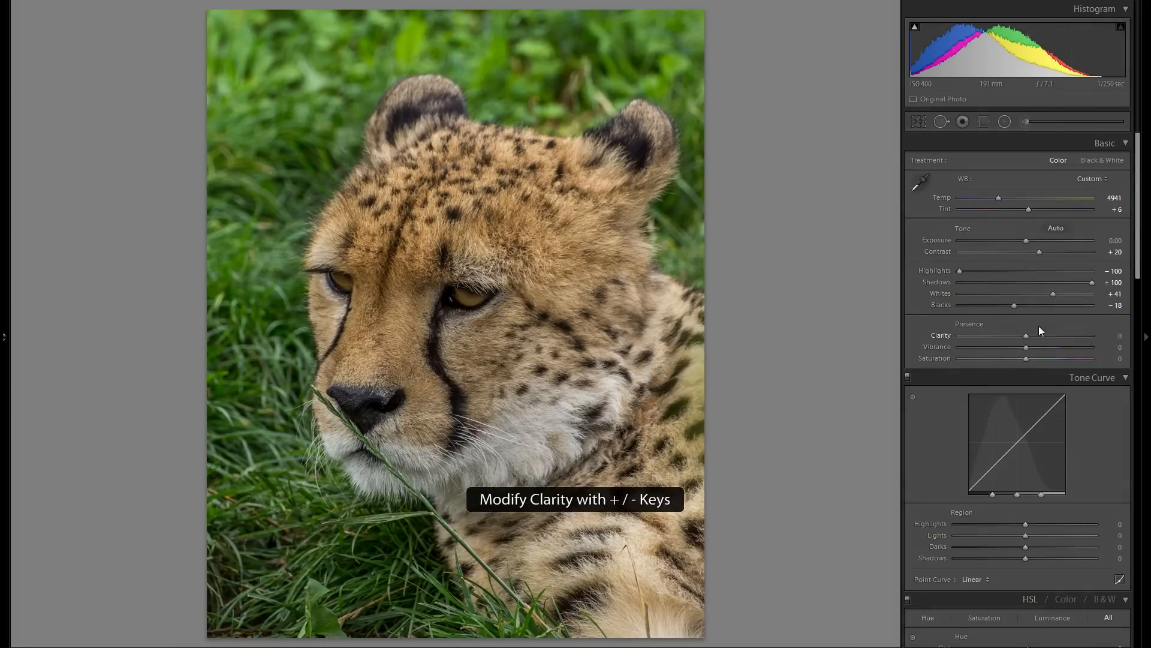
{"action": "left_click", "coordinate": [1027, 121]}
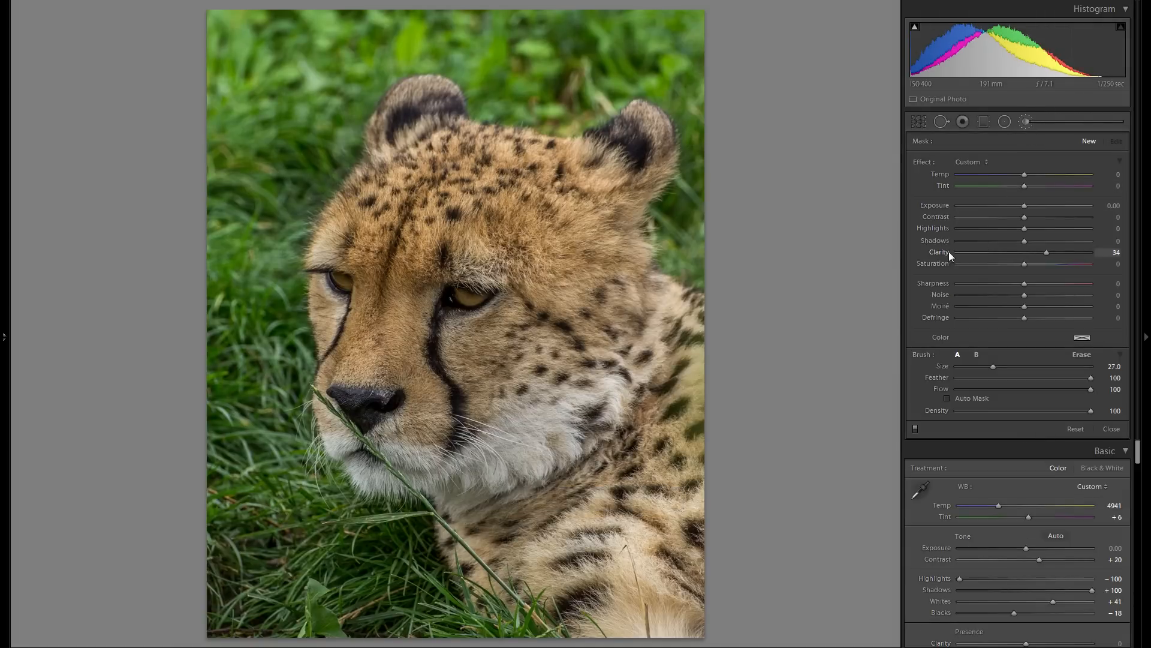
{"action": "left_click", "coordinate": [1046, 252]}
{"action": "scroll", "coordinate": [652, 453], "scroll_direction": "up", "scroll_amount": 3}
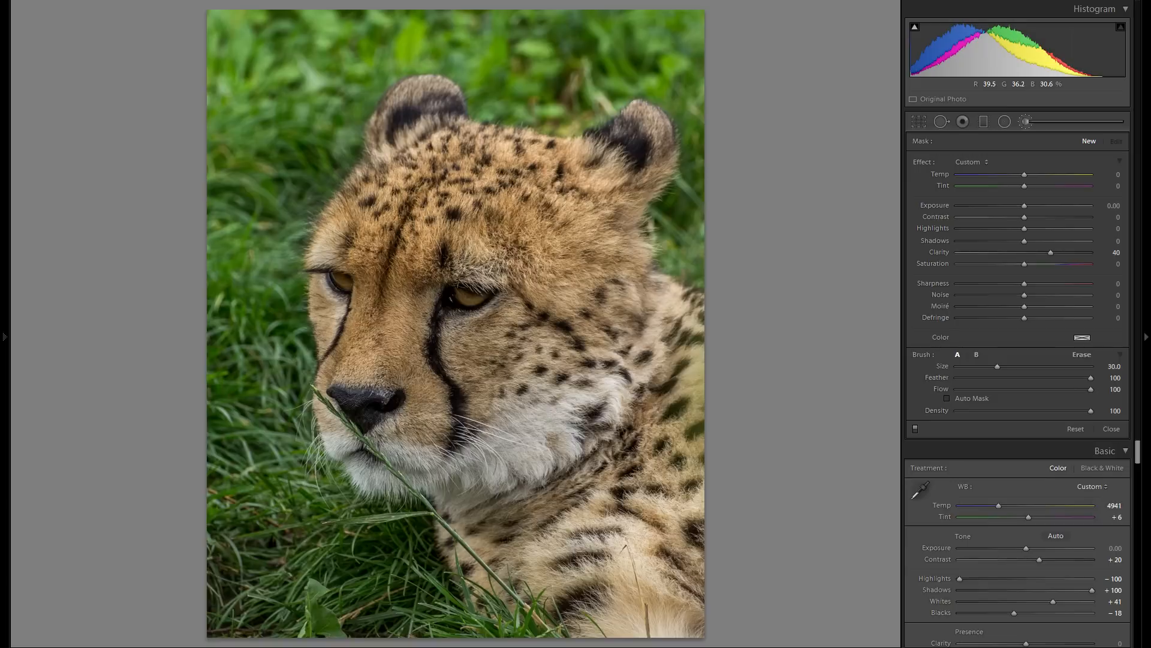
{"action": "left_click", "coordinate": [655, 450]}
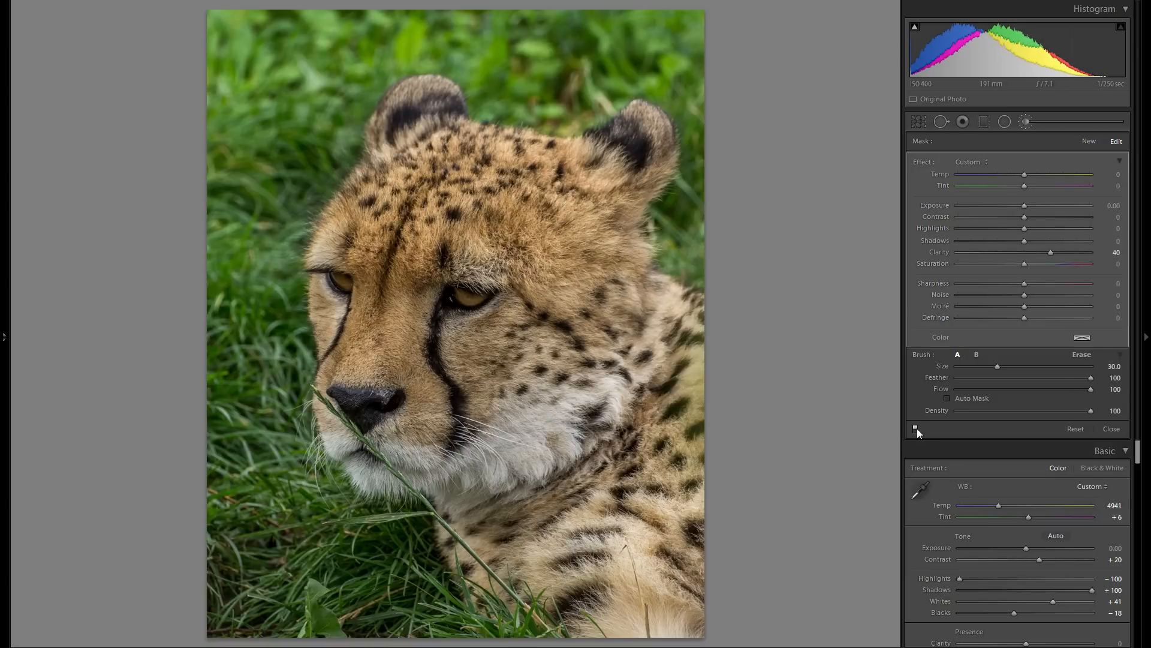
{"action": "key", "text": "k"}
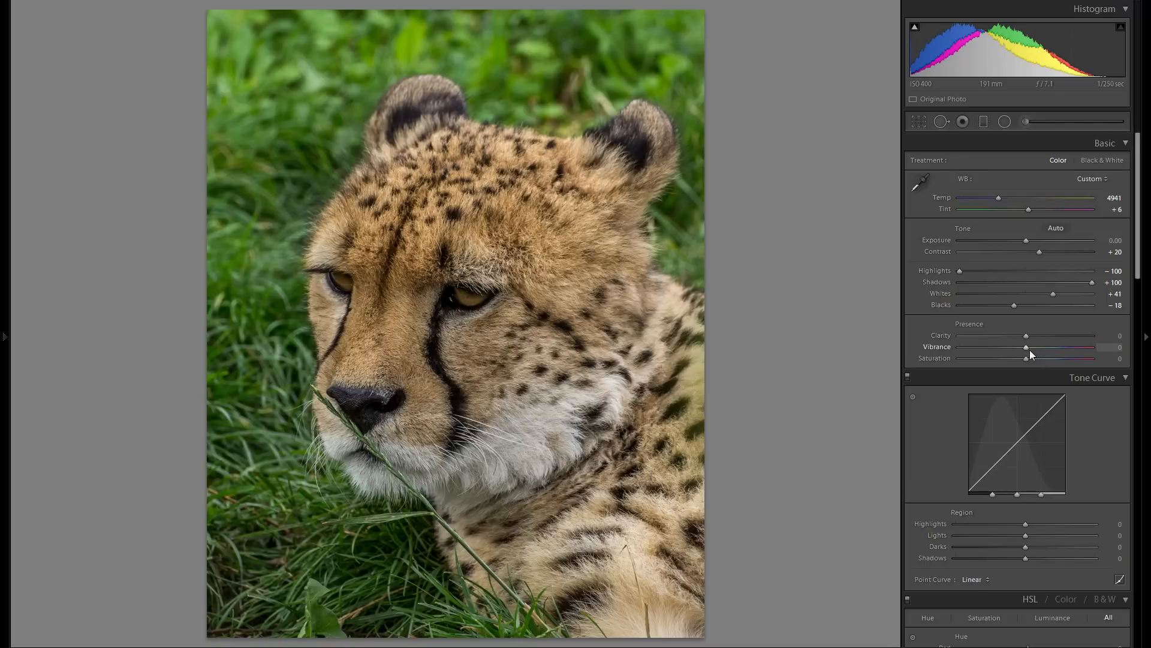
Set Vibrance to +20 and compare the photo side by side before and after the edits.
{"action": "left_click_drag", "start_coordinate": [1028, 348], "coordinate": [1040, 347]}
{"action": "left_click_drag", "start_coordinate": [1040, 343], "coordinate": [1041, 343]}
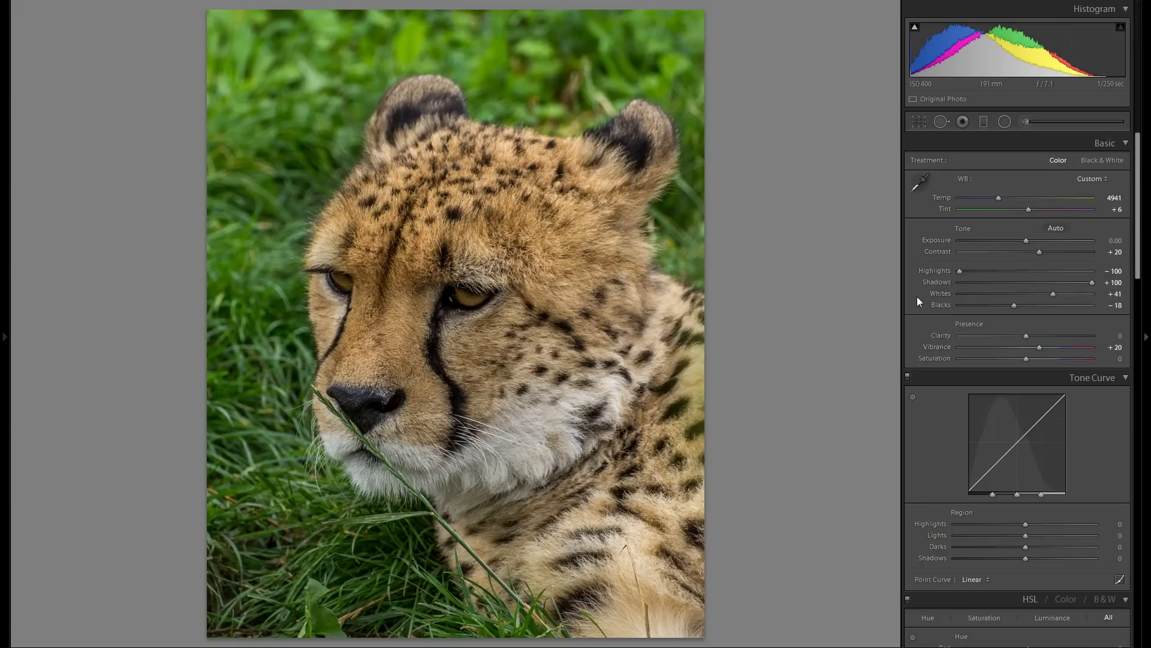
{"action": "key", "text": "y"}
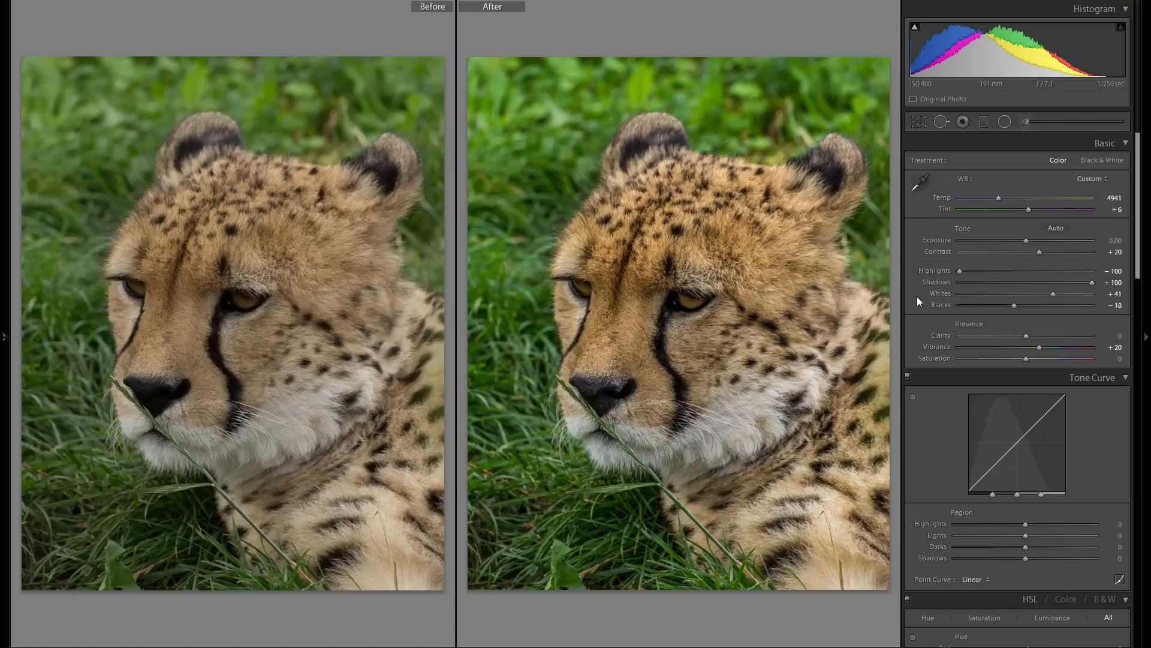
{"action": "key", "text": "y"}
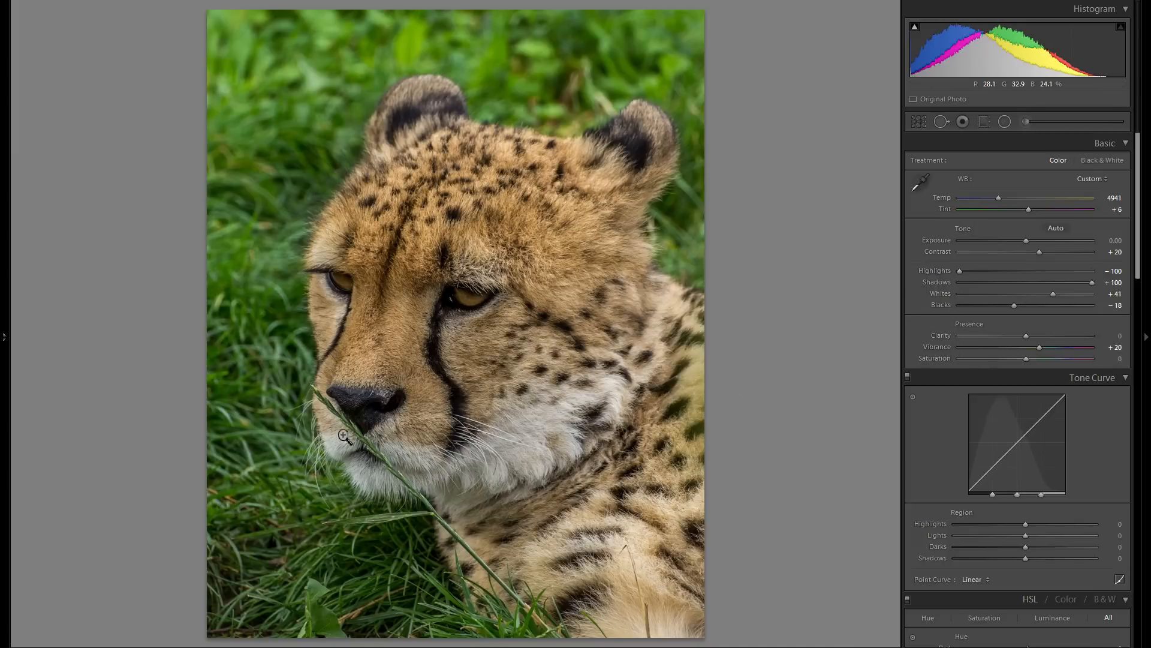
Reduce the grass saturation to Green −12 and Yellow −2, and compare the photo with and without the HSL adjustments.
{"action": "scroll", "coordinate": [1028, 438], "scroll_direction": "down", "scroll_amount": 3}
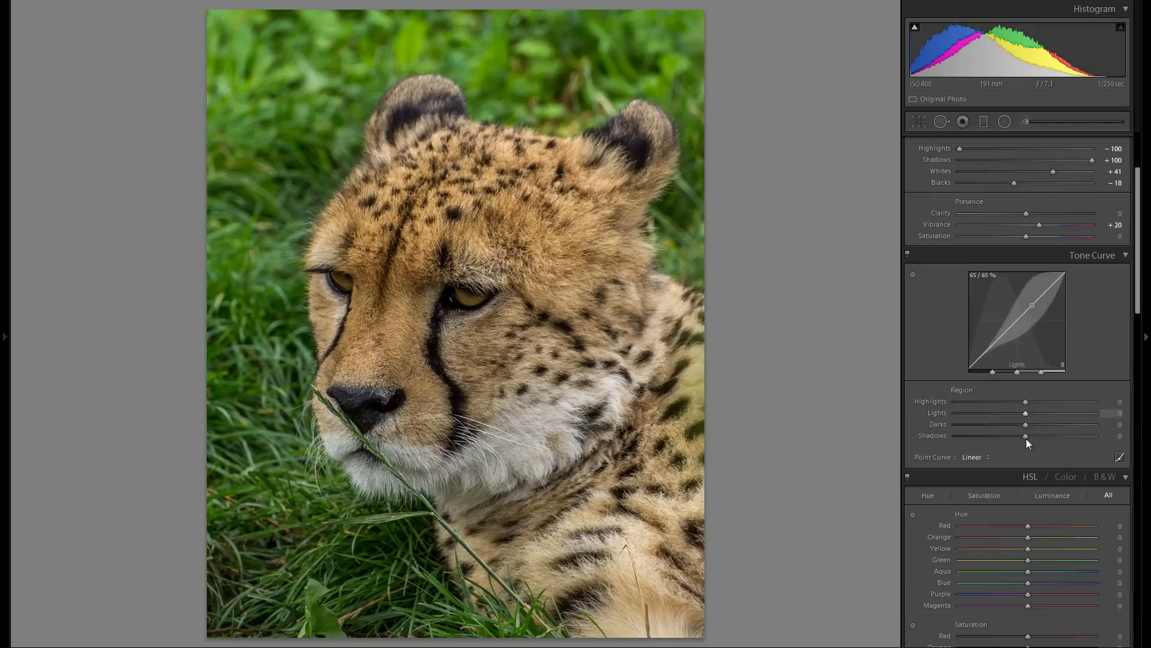
{"action": "scroll", "coordinate": [1029, 442], "scroll_direction": "down", "scroll_amount": 3}
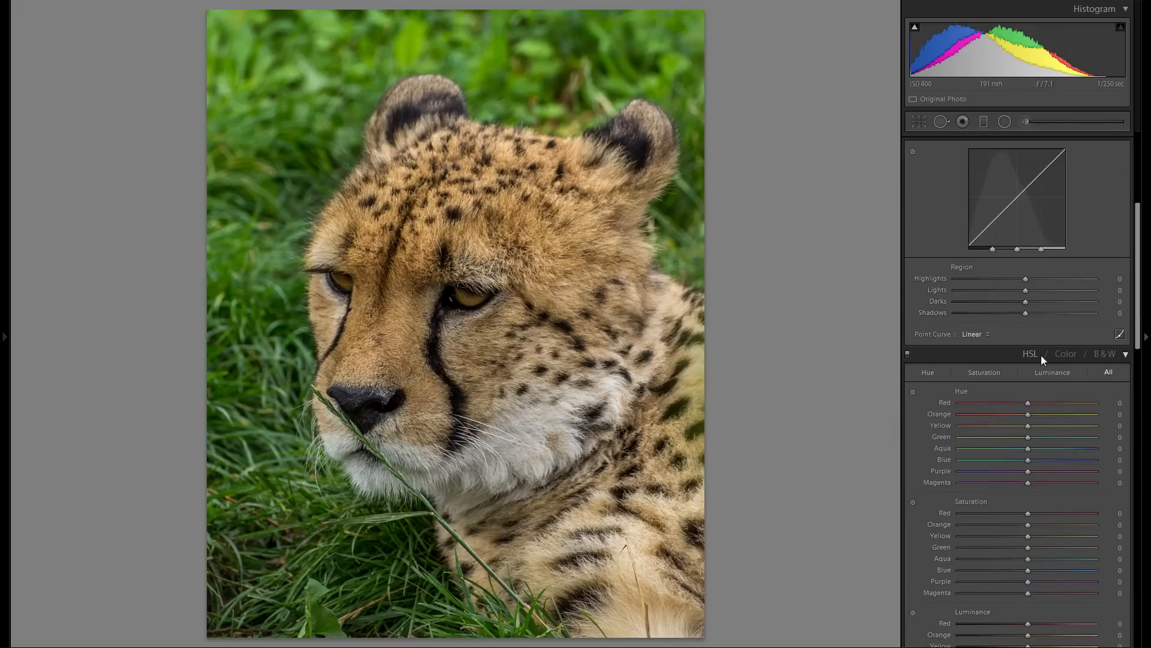
{"action": "scroll", "coordinate": [1026, 367], "scroll_direction": "down", "scroll_amount": 3}
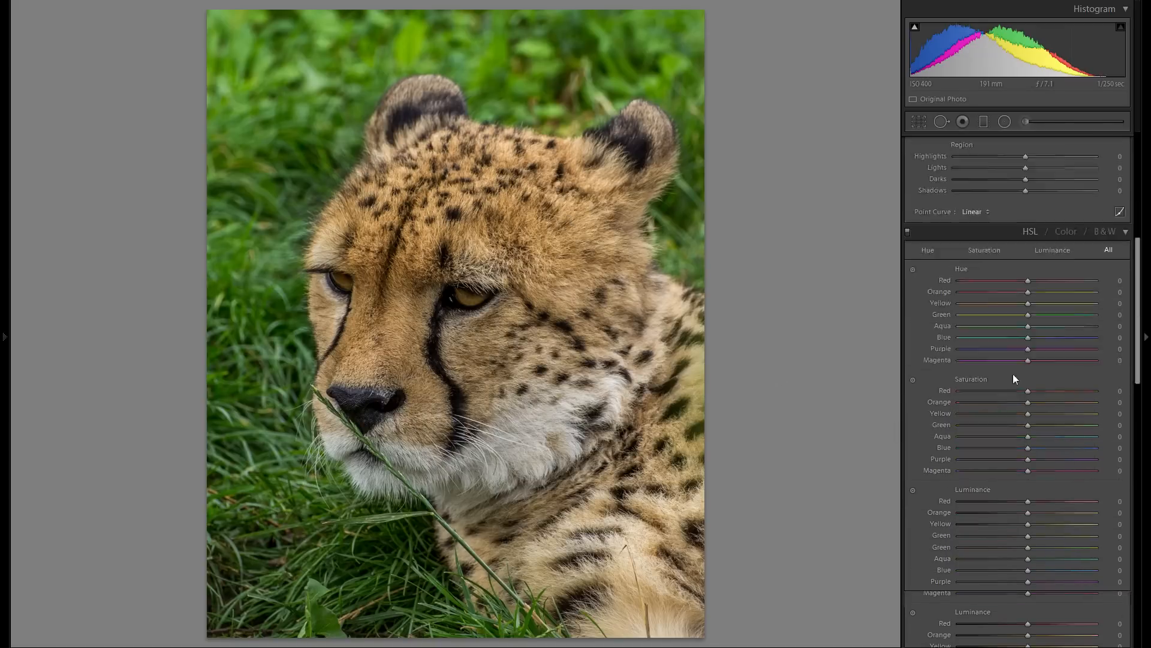
{"action": "left_click", "coordinate": [914, 379]}
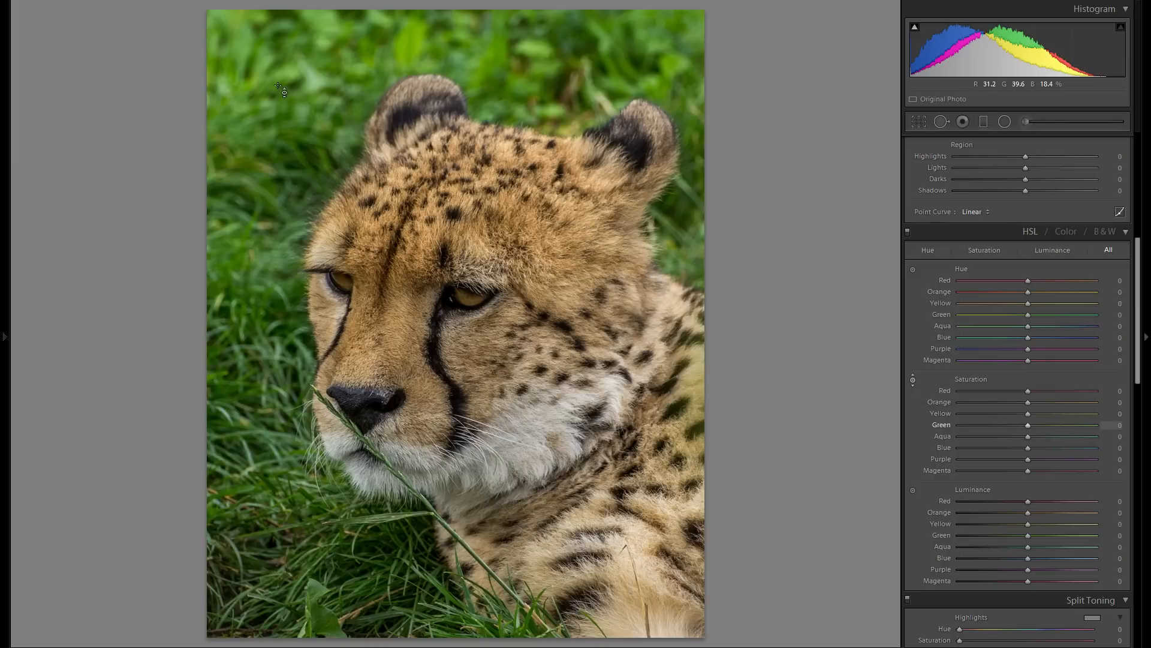
{"action": "left_click_drag", "start_coordinate": [683, 240], "coordinate": [684, 254]}
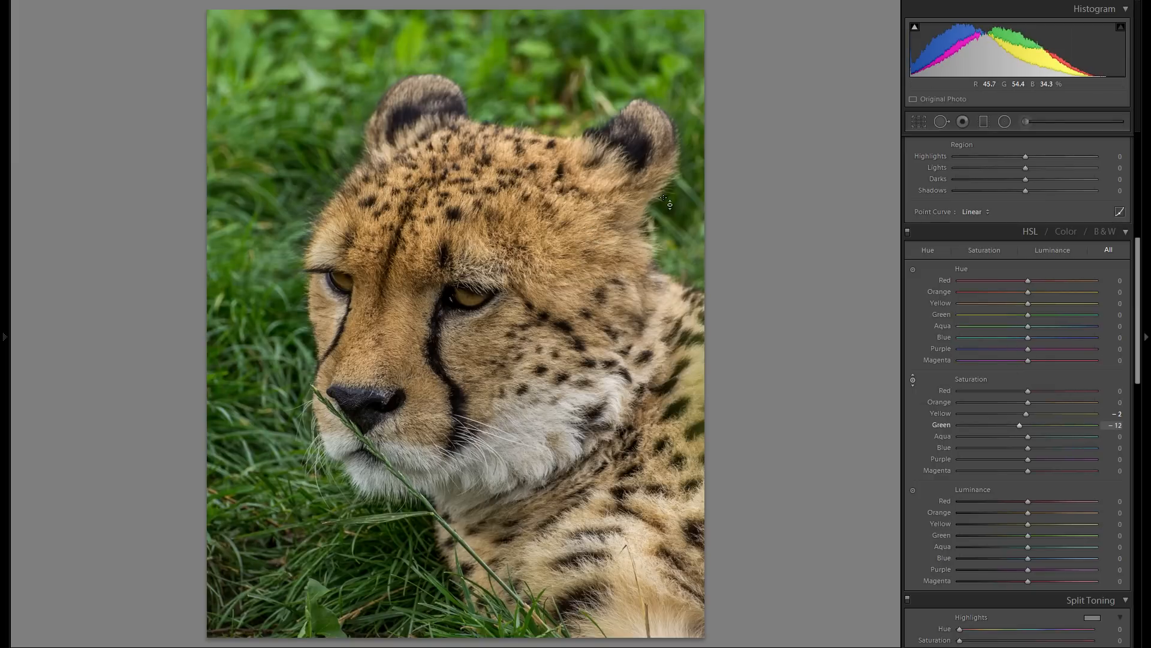
{"action": "left_click", "coordinate": [908, 232]}
{"action": "left_click", "coordinate": [907, 233]}
{"action": "left_click", "coordinate": [907, 233]}
{"action": "left_click", "coordinate": [907, 233]}
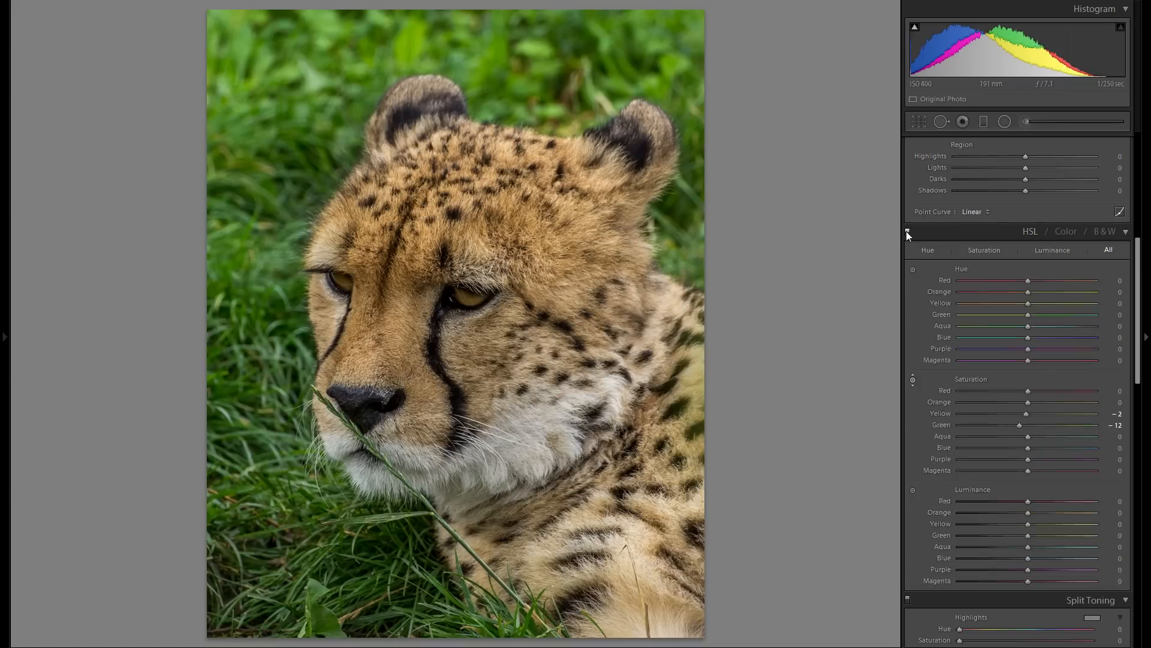
Set the tone curve to Highlights +31, Lights +9, Darks +9 and Shadows −3, and compare the photo with and without it.
{"action": "scroll", "coordinate": [1001, 246], "scroll_direction": "up", "scroll_amount": 6}
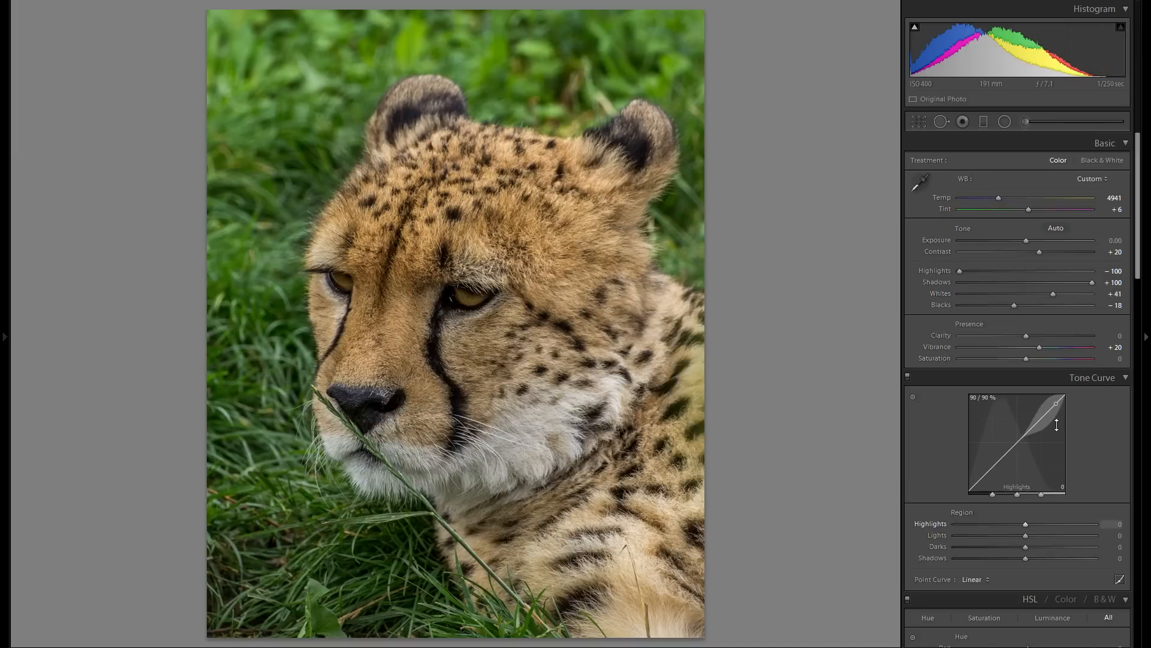
{"action": "scroll", "coordinate": [1071, 470], "scroll_direction": "down", "scroll_amount": 2}
{"action": "left_click_drag", "start_coordinate": [1027, 401], "coordinate": [1055, 397]}
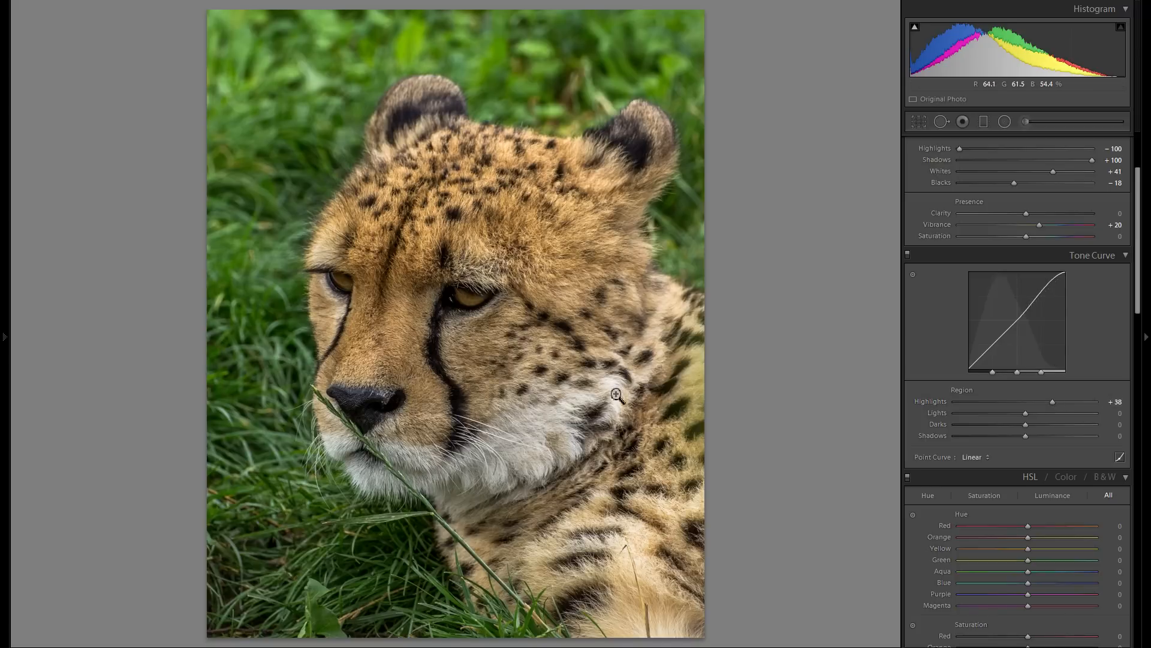
{"action": "mouse_move", "coordinate": [1041, 399]}
{"action": "left_mouse_down"}
{"action": "mouse_move", "coordinate": [1024, 403]}
{"action": "mouse_move", "coordinate": [1059, 404]}
{"action": "mouse_move", "coordinate": [1029, 406]}
{"action": "mouse_move", "coordinate": [1047, 405]}
{"action": "left_mouse_up"}
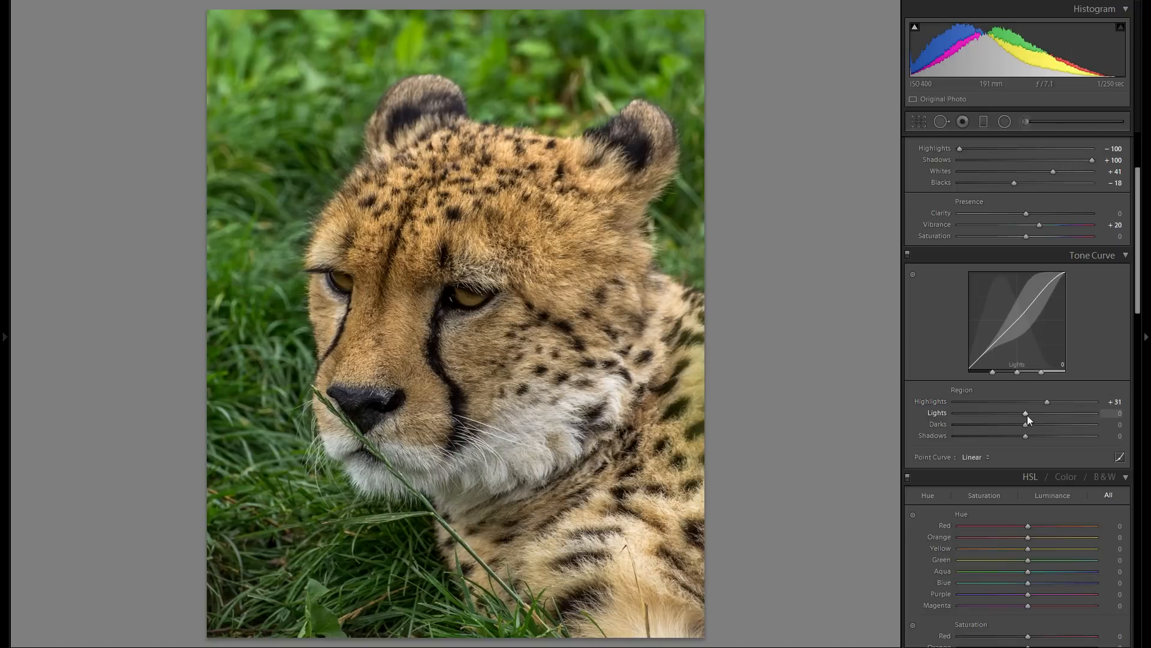
{"action": "left_click_drag", "start_coordinate": [1028, 415], "coordinate": [1109, 410]}
{"action": "left_click_drag", "start_coordinate": [1109, 412], "coordinate": [1027, 437]}
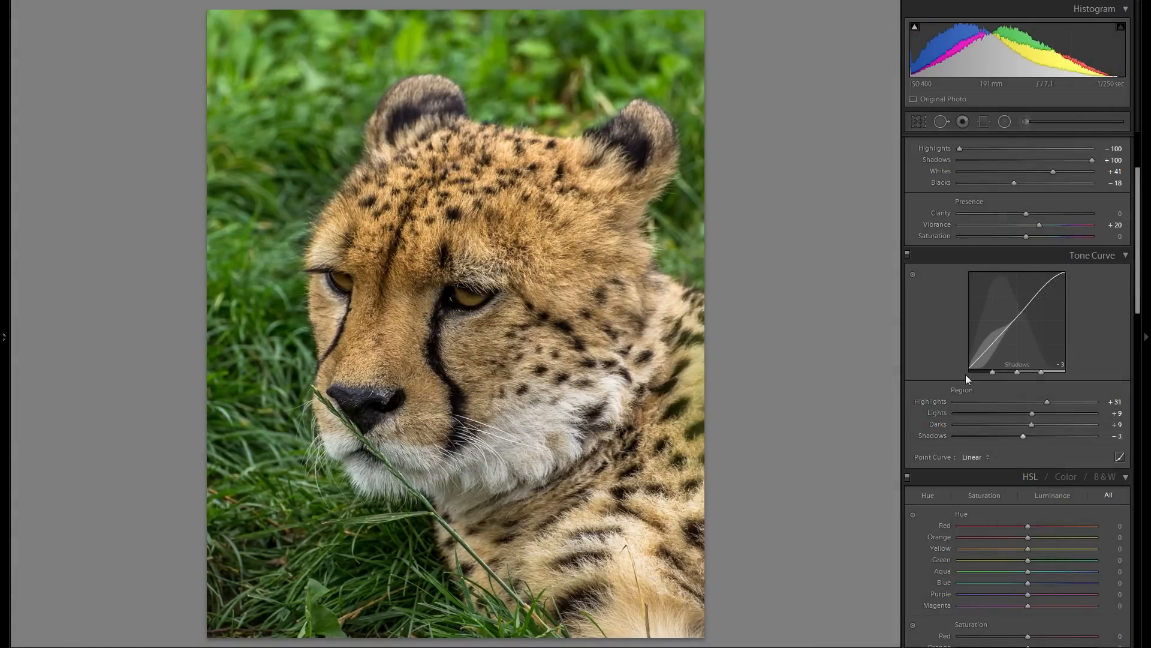
{"action": "left_click", "coordinate": [909, 255]}
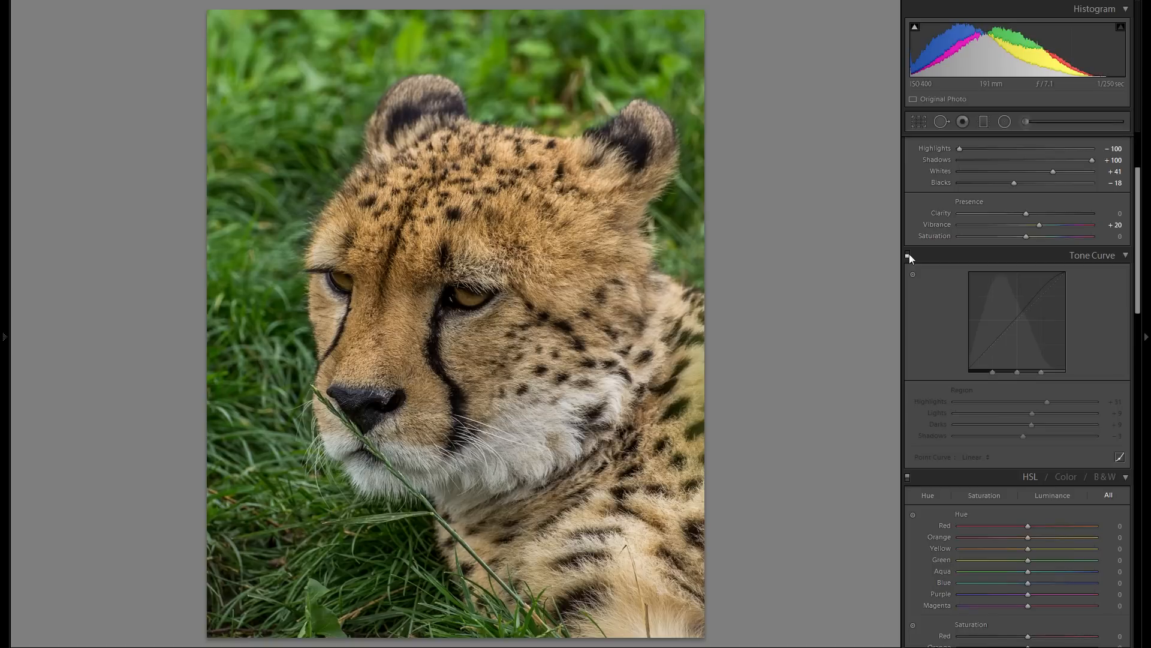
{"action": "left_click", "coordinate": [908, 254]}
{"action": "left_click", "coordinate": [909, 254]}
{"action": "left_click", "coordinate": [908, 254]}
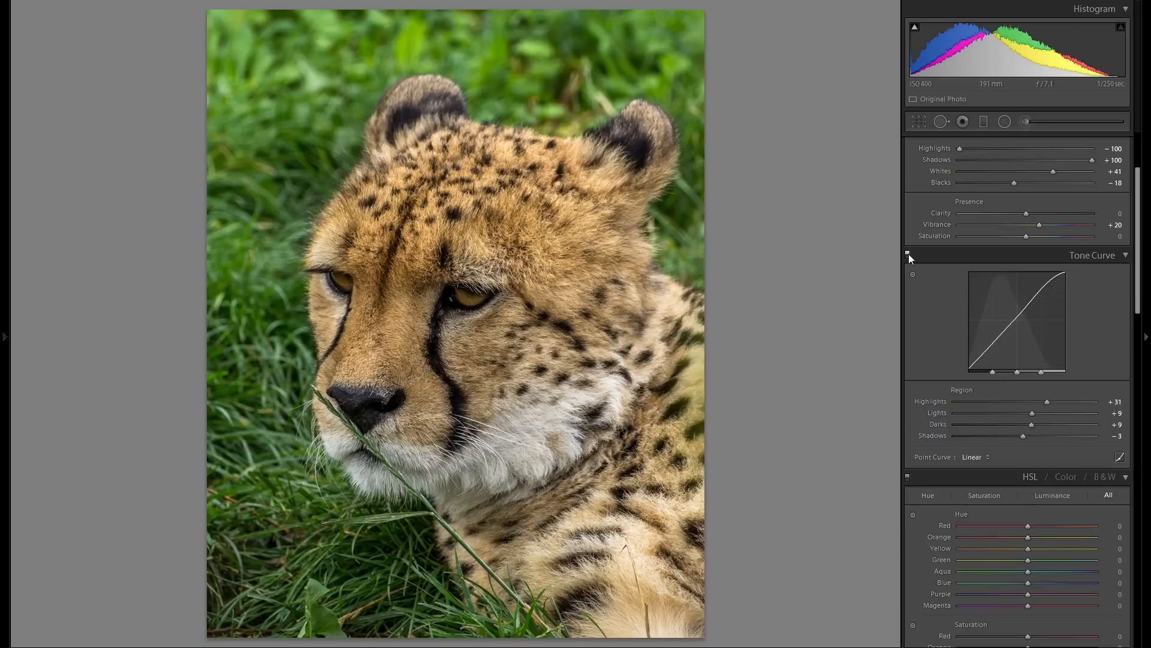
Set the split-toning highlights hue to 45, try highlight saturations of 14 and 33, and reset the saturation to 0.
{"action": "scroll", "coordinate": [940, 289], "scroll_direction": "down", "scroll_amount": 8}
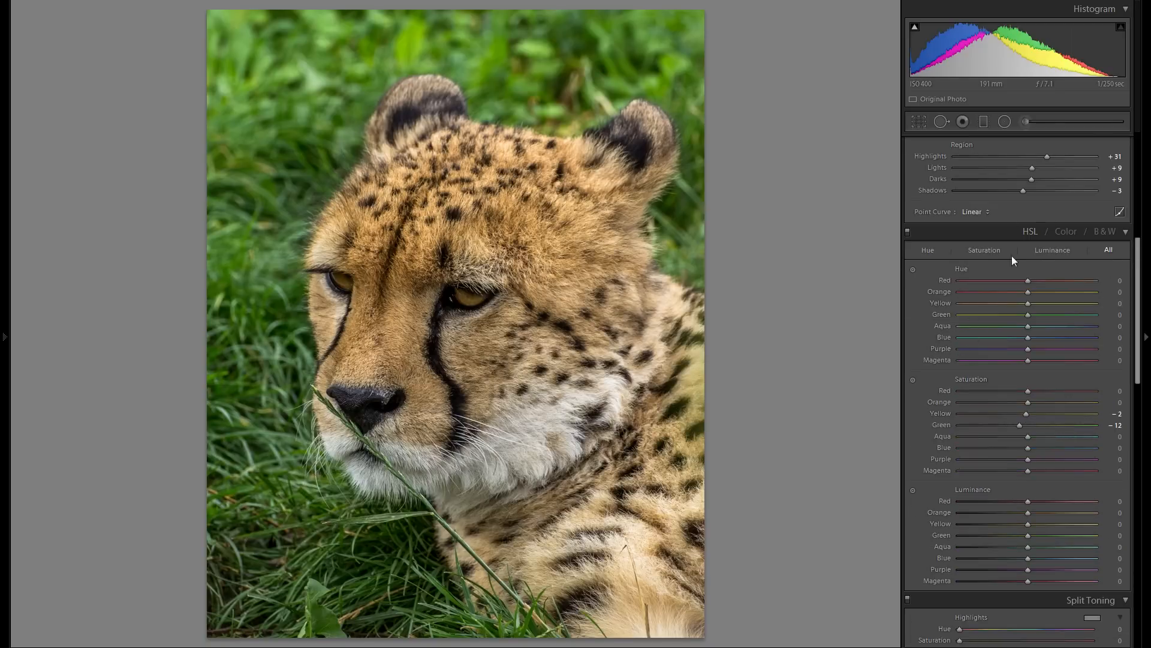
{"action": "scroll", "coordinate": [1066, 323], "scroll_direction": "down", "scroll_amount": 8}
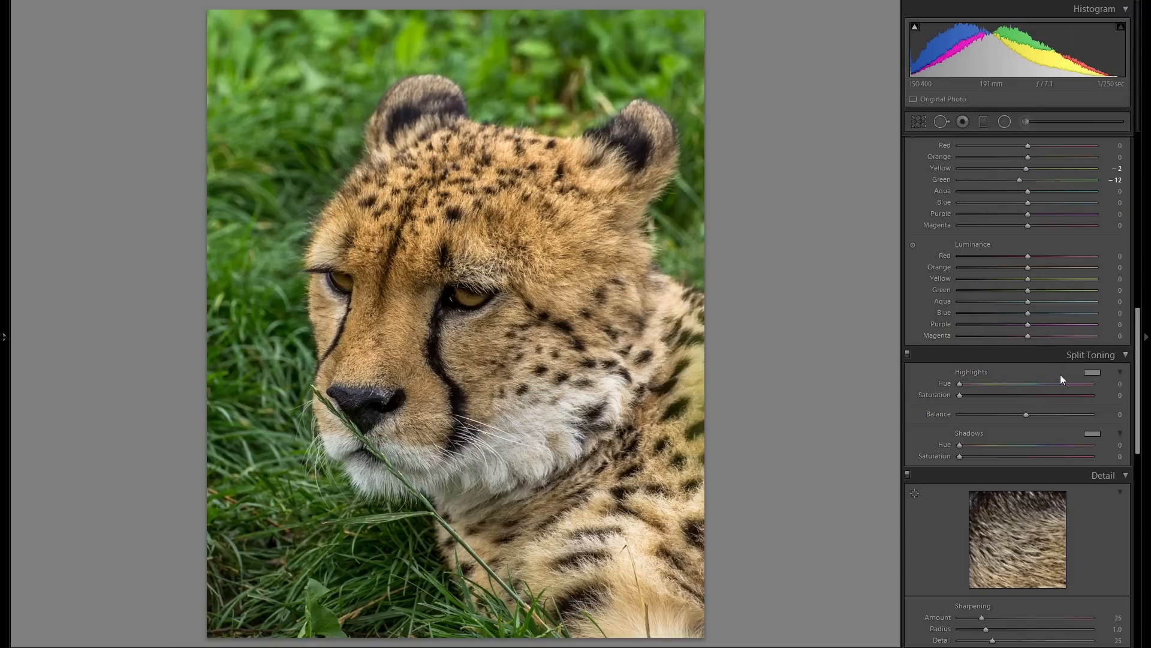
{"action": "scroll", "coordinate": [1086, 372], "scroll_direction": "down", "scroll_amount": 4}
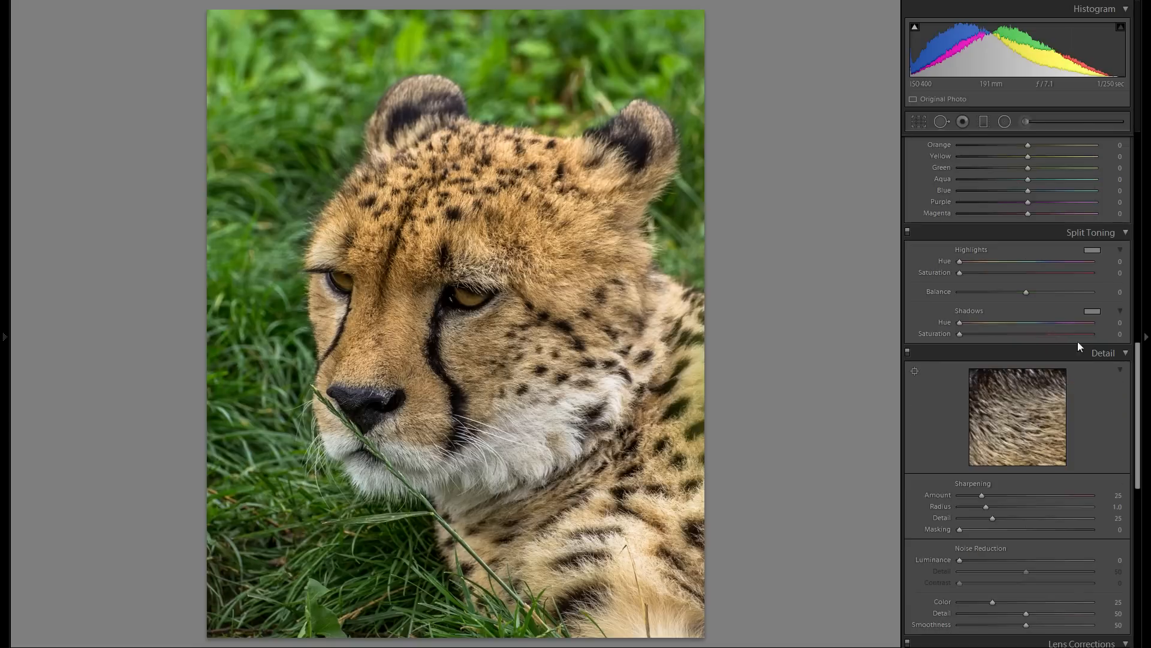
{"action": "left_click", "coordinate": [1092, 251]}
{"action": "mouse_move", "coordinate": [924, 304]}
{"action": "left_mouse_down"}
{"action": "mouse_move", "coordinate": [950, 275]}
{"action": "mouse_move", "coordinate": [853, 272]}
{"action": "mouse_move", "coordinate": [967, 276]}
{"action": "mouse_move", "coordinate": [951, 276]}
{"action": "mouse_move", "coordinate": [951, 304]}
{"action": "left_mouse_up"}
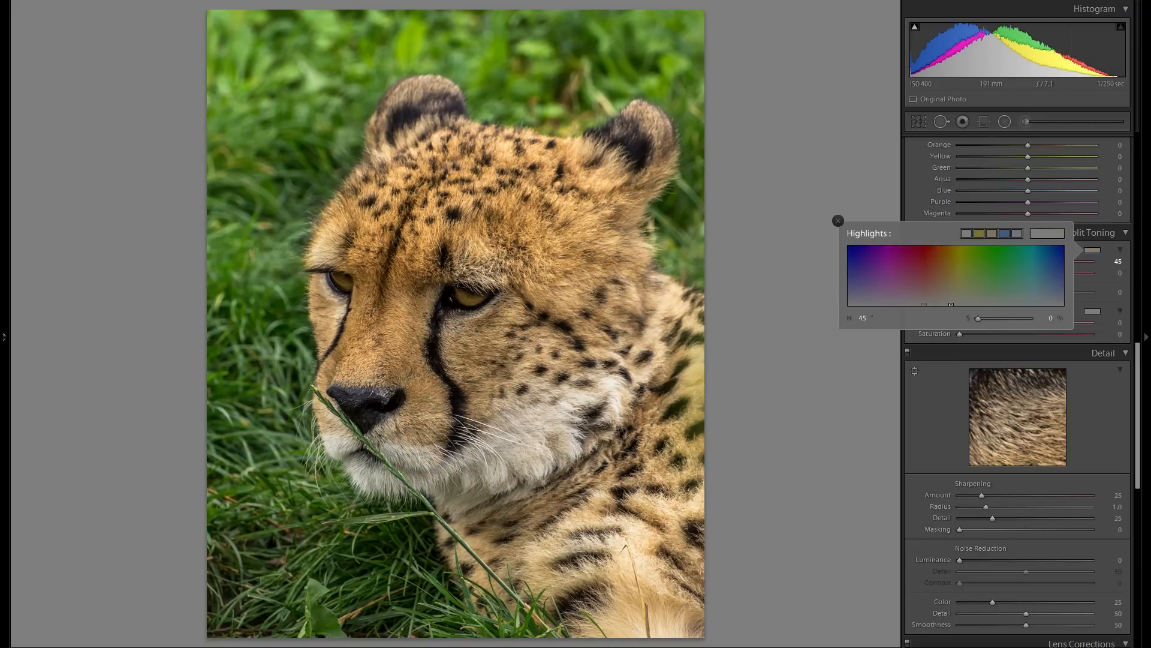
{"action": "left_click_drag", "start_coordinate": [951, 304], "coordinate": [951, 297]}
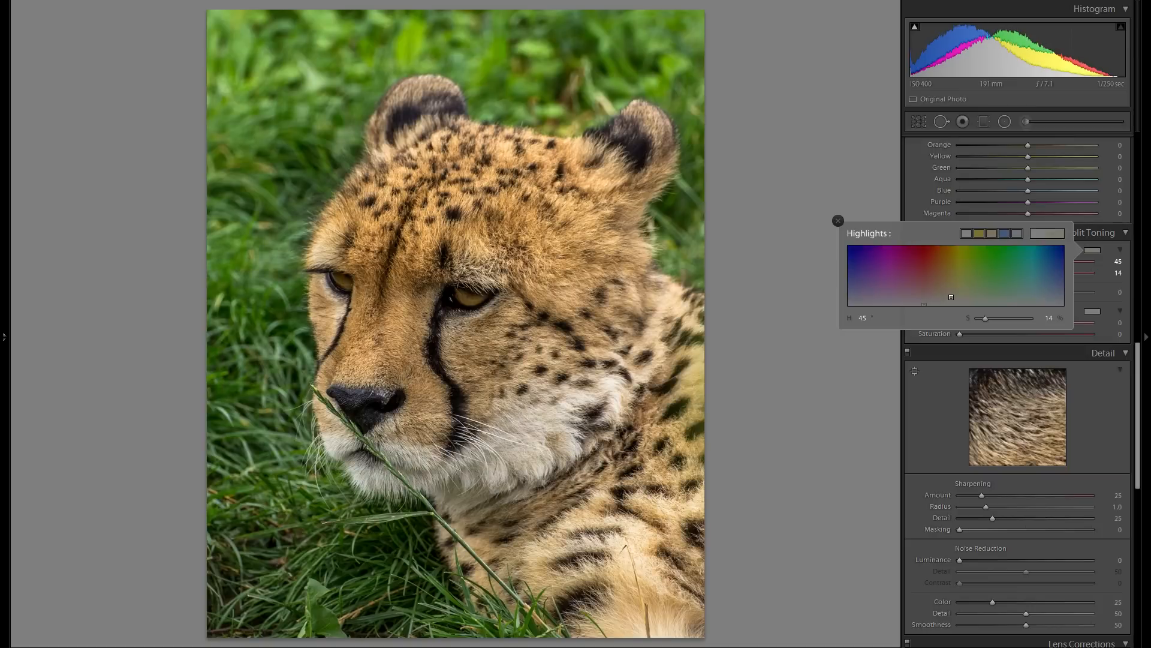
{"action": "left_click_drag", "start_coordinate": [952, 297], "coordinate": [951, 305]}
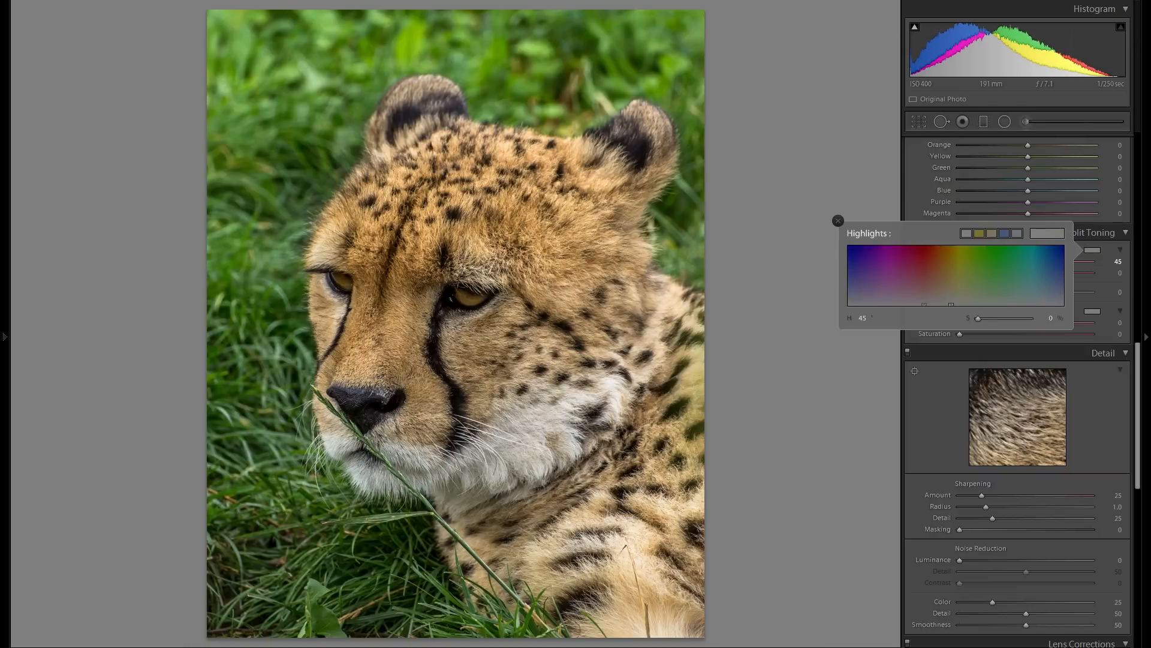
{"action": "left_click", "coordinate": [838, 221]}
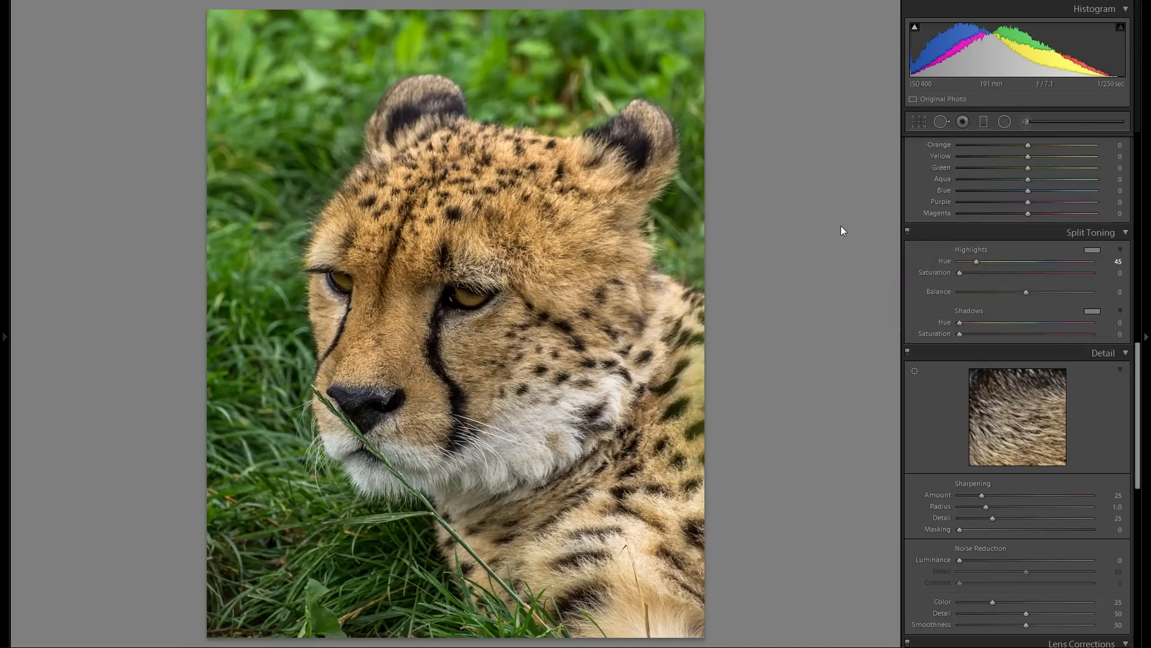
{"action": "left_click", "coordinate": [1004, 273]}
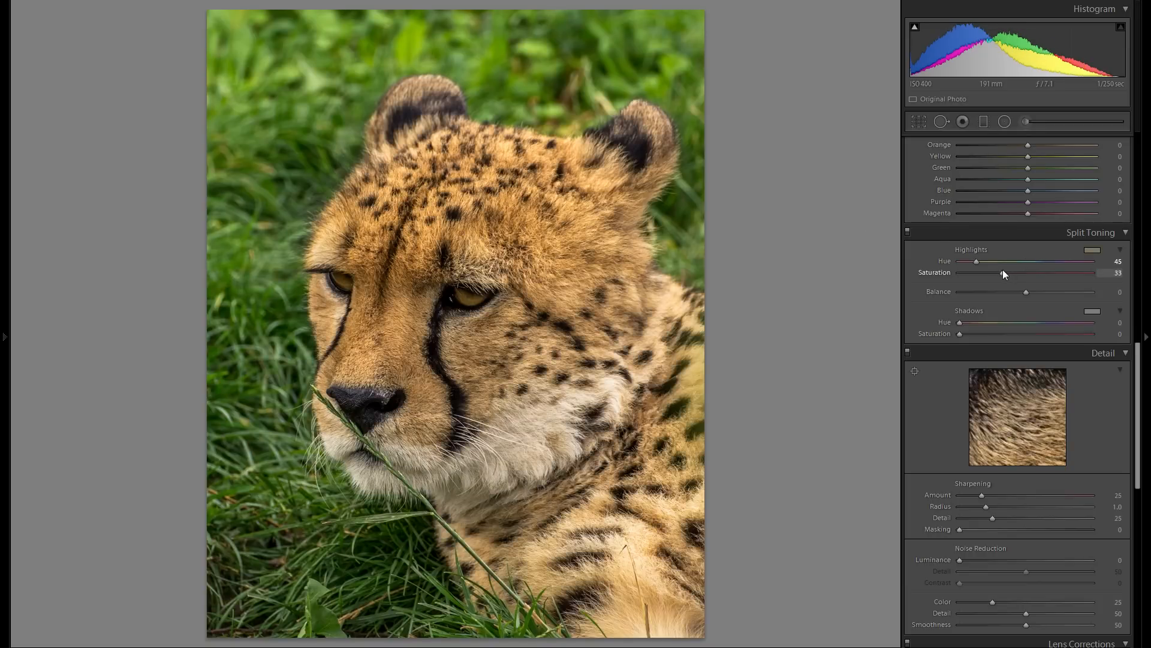
{"action": "double_click", "coordinate": [1003, 271]}
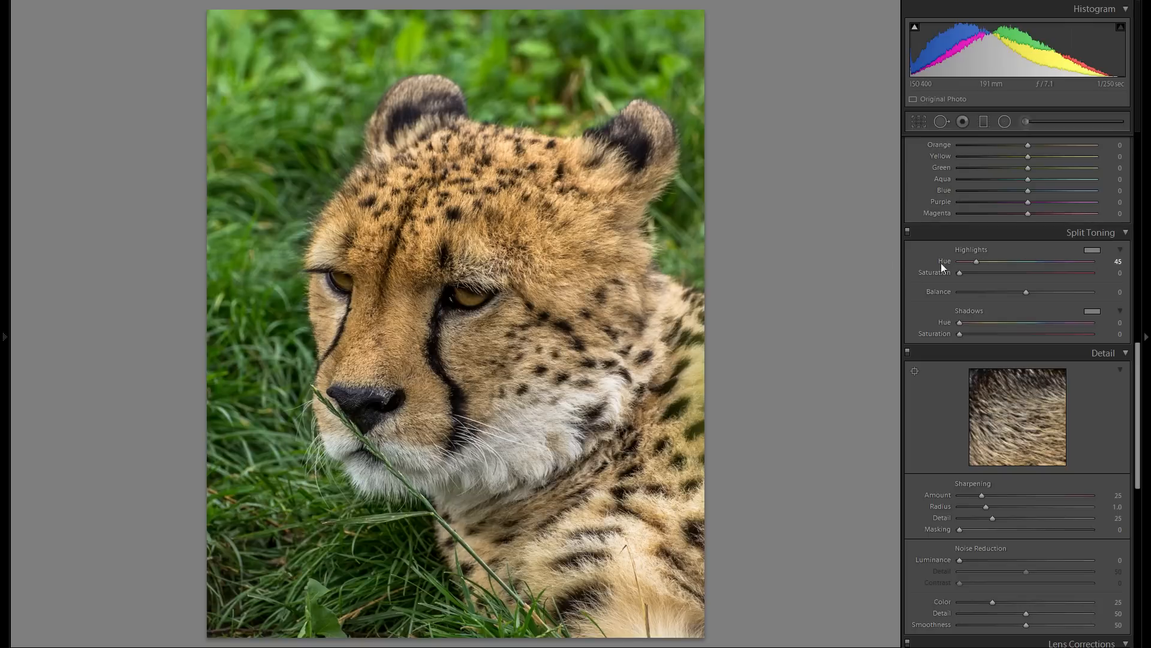
Set the sharpening to Amount 60 and Masking 87 while checking the fur around the cheetah's eye up close.
{"action": "scroll", "coordinate": [1005, 277], "scroll_direction": "down", "scroll_amount": 3}
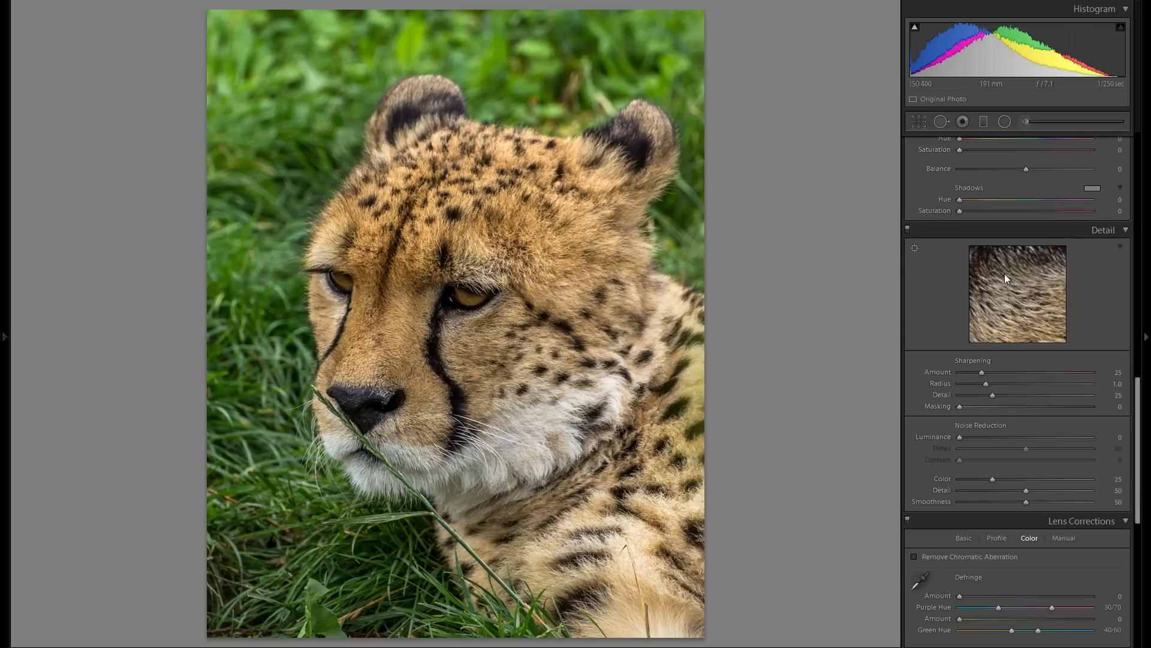
{"action": "left_click", "coordinate": [460, 300]}
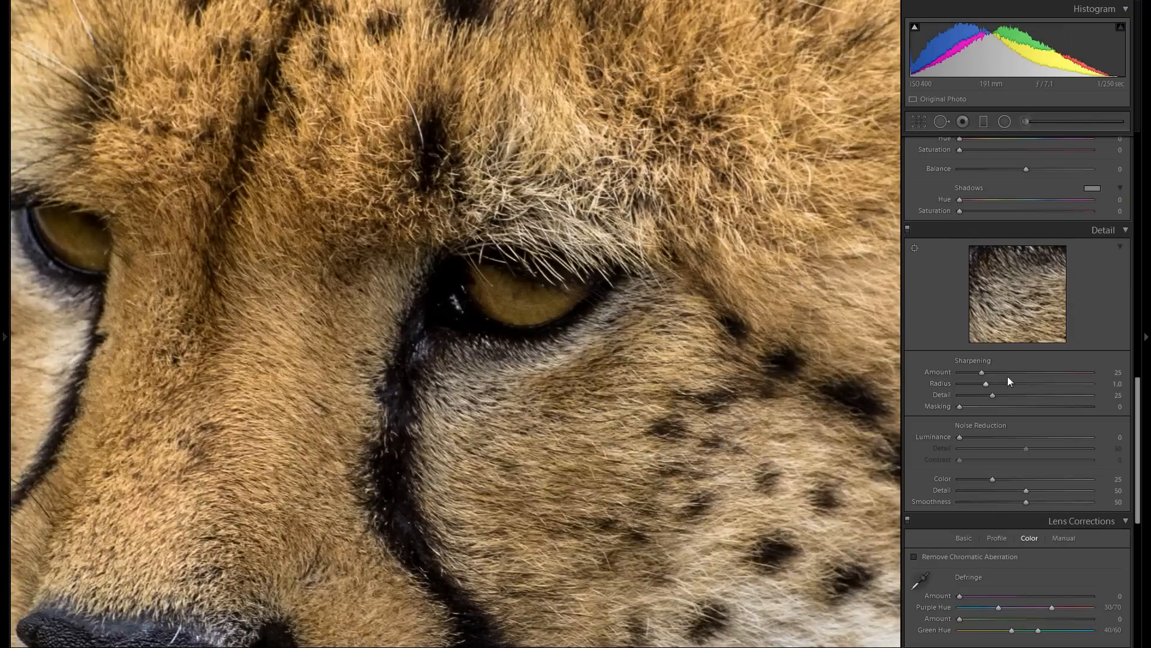
{"action": "left_click_drag", "start_coordinate": [1008, 380], "coordinate": [1014, 376]}
{"action": "left_click", "coordinate": [683, 388]}
{"action": "left_click_drag", "start_coordinate": [1037, 407], "coordinate": [1075, 408]}
{"action": "left_click", "coordinate": [491, 348]}
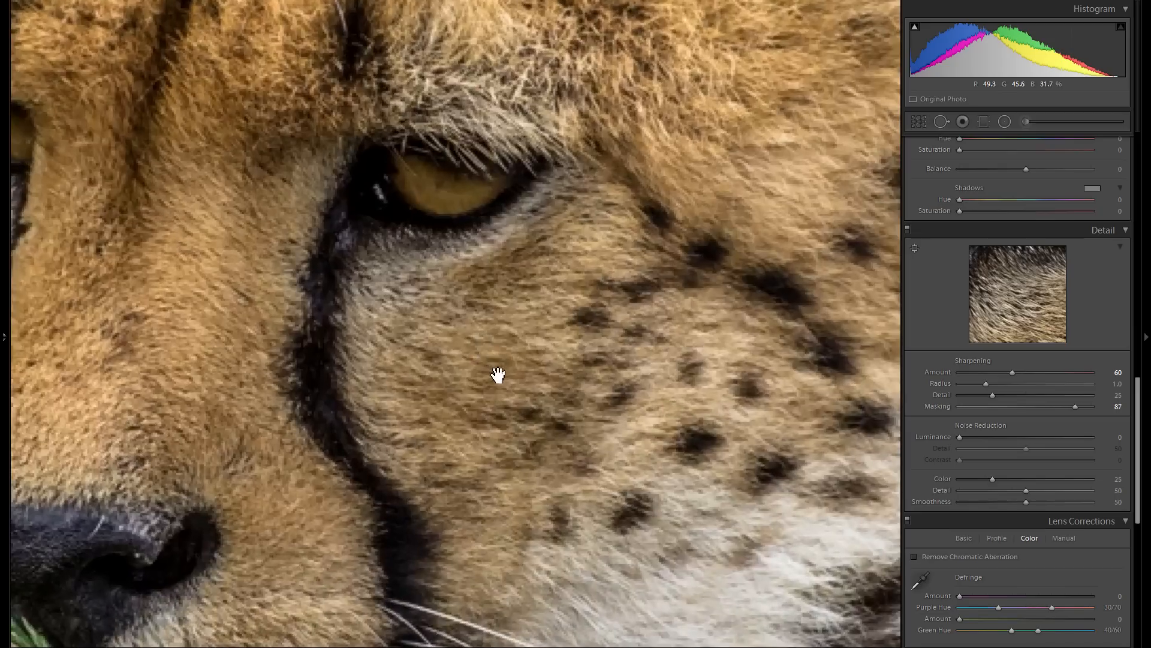
Set the Color noise reduction to 75 while inspecting the cheetah's face up close.
{"action": "left_click_drag", "start_coordinate": [483, 444], "coordinate": [639, 396]}
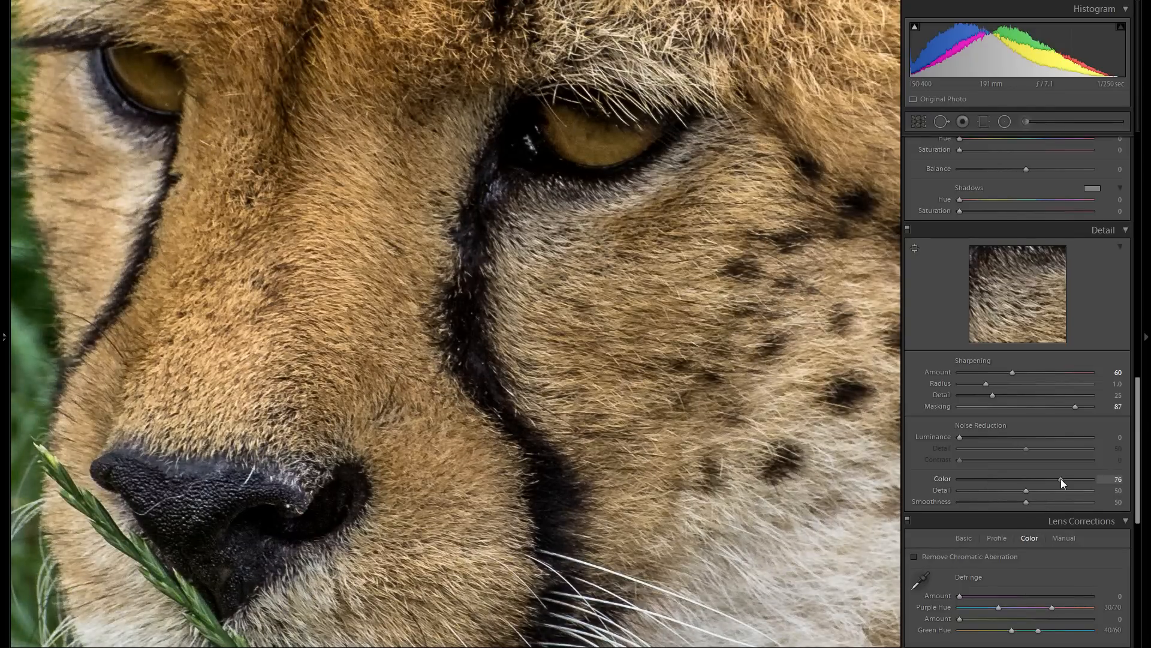
{"action": "left_click_drag", "start_coordinate": [676, 398], "coordinate": [589, 206]}
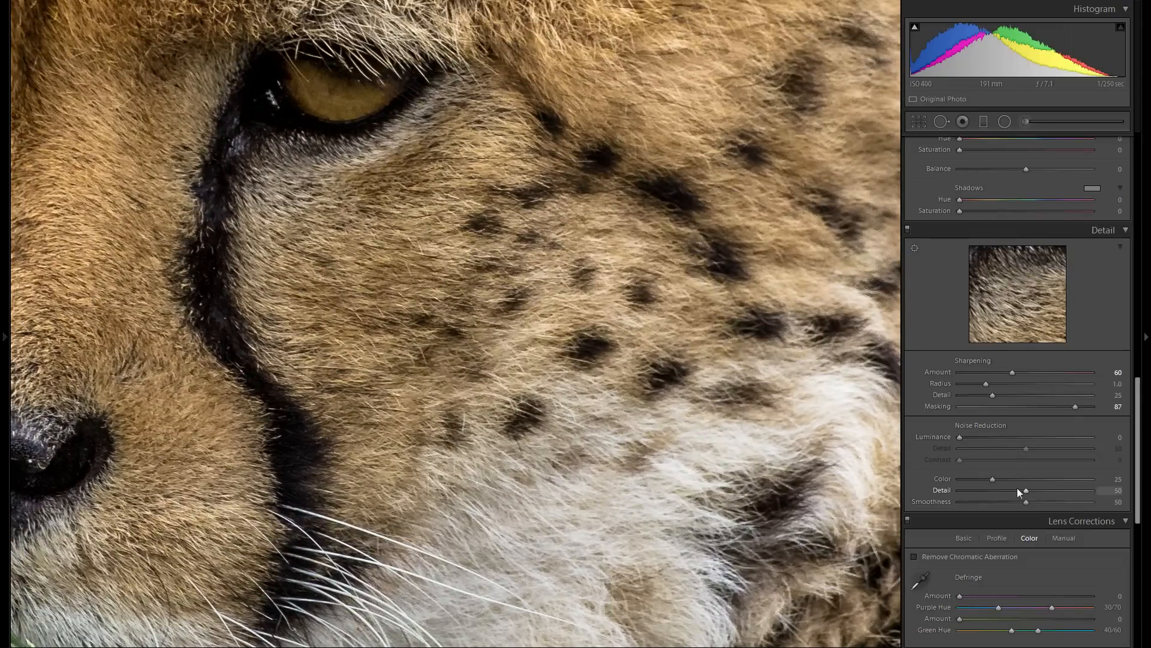
{"action": "left_click", "coordinate": [870, 369]}
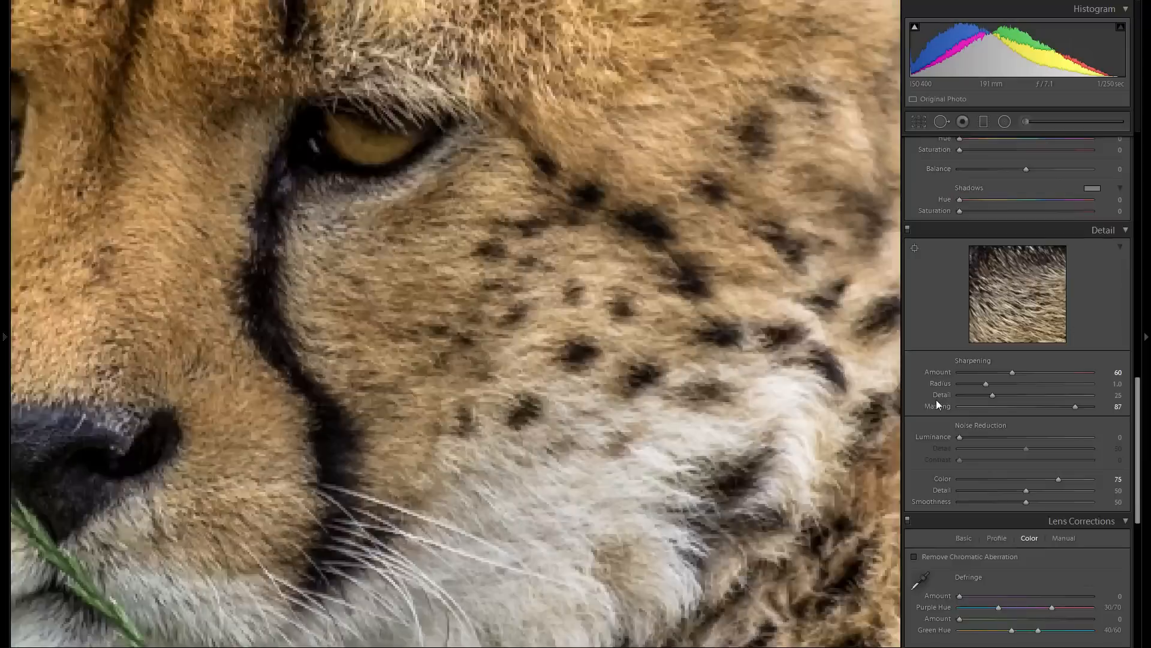
Enable lens profile corrections with the Tamron 70-300mm F/4-5.6 Di A17E profile, and compare the photo with and without them.
{"action": "scroll", "coordinate": [968, 419], "scroll_direction": "down", "scroll_amount": 7}
{"action": "scroll", "coordinate": [981, 336], "scroll_direction": "up", "scroll_amount": 4}
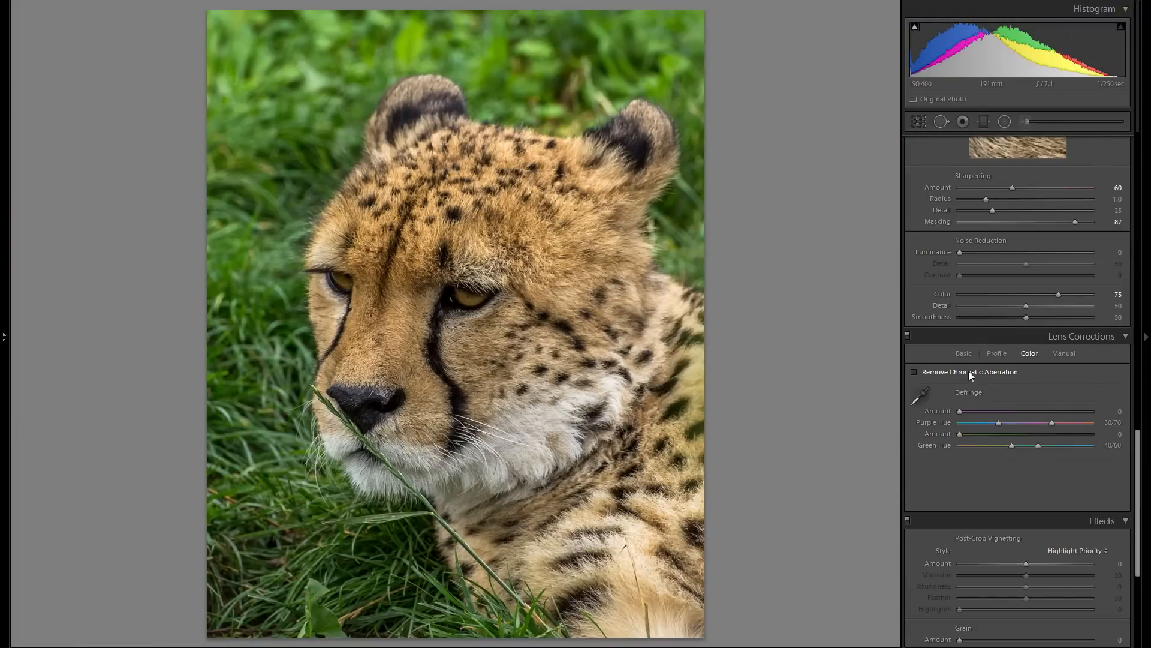
{"action": "key", "text": "s"}
{"action": "left_click", "coordinate": [998, 353]}
{"action": "left_click", "coordinate": [979, 372]}
{"action": "left_click", "coordinate": [998, 418]}
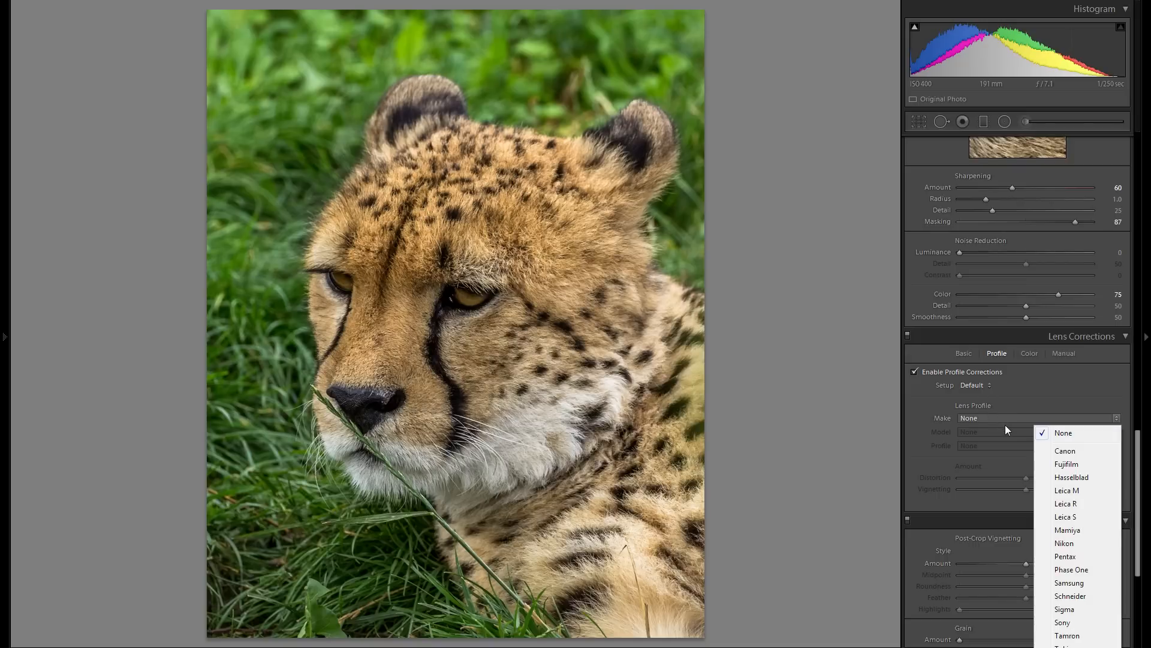
{"action": "left_click", "coordinate": [1091, 637]}
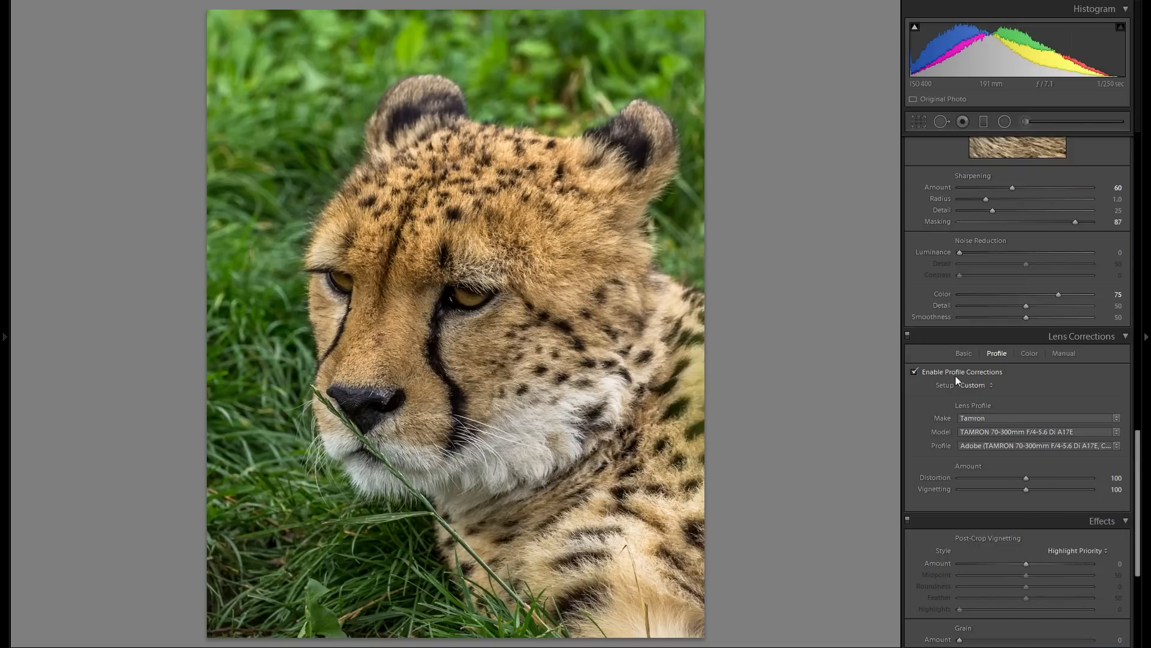
{"action": "left_click", "coordinate": [953, 375]}
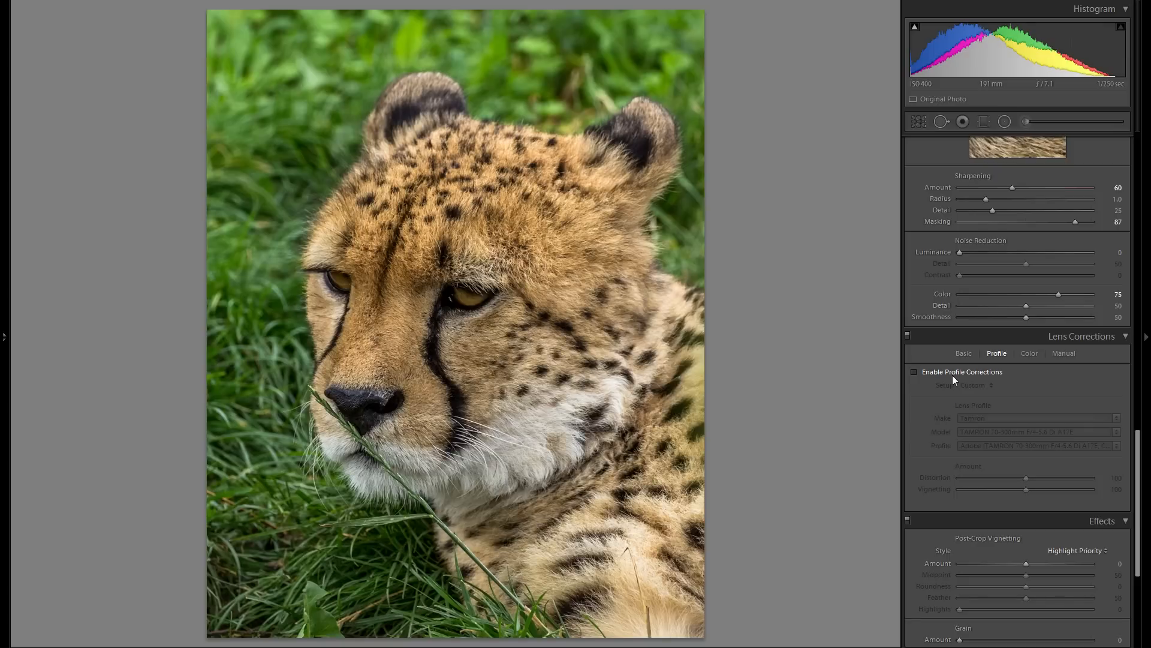
{"action": "left_click", "coordinate": [953, 375]}
{"action": "left_click", "coordinate": [952, 374]}
{"action": "left_click", "coordinate": [952, 374]}
Add a subtle dark post-crop vignette with an Amount of −7.
{"action": "scroll", "coordinate": [1059, 409], "scroll_direction": "down", "scroll_amount": 3}
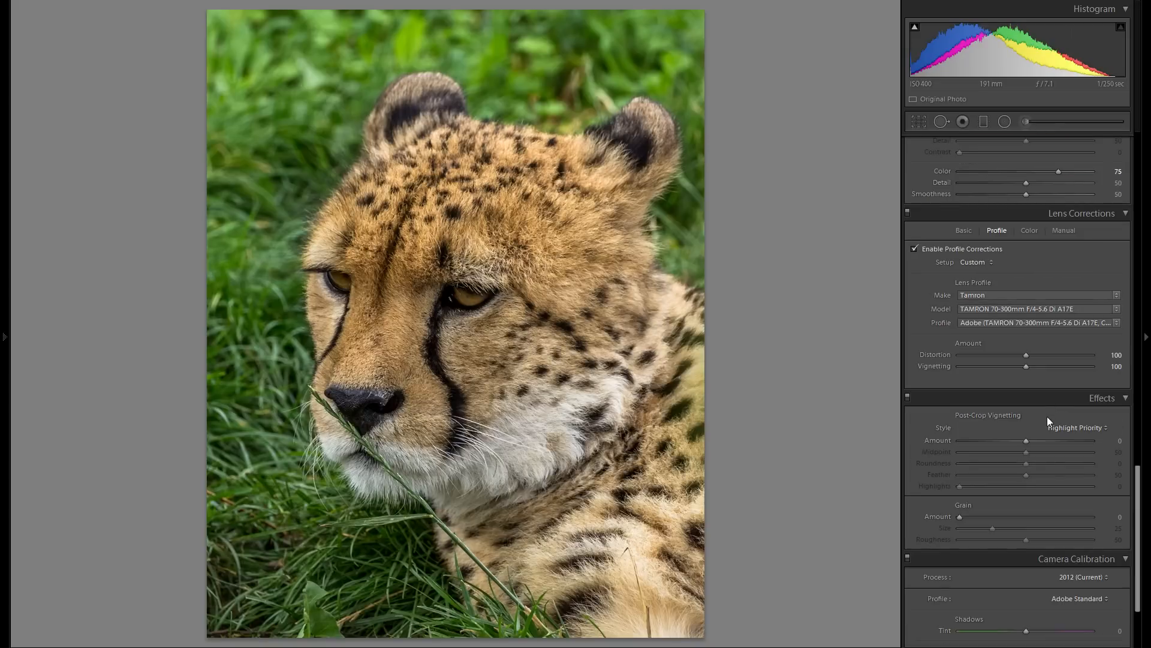
{"action": "left_click_drag", "start_coordinate": [1027, 440], "coordinate": [1009, 443]}
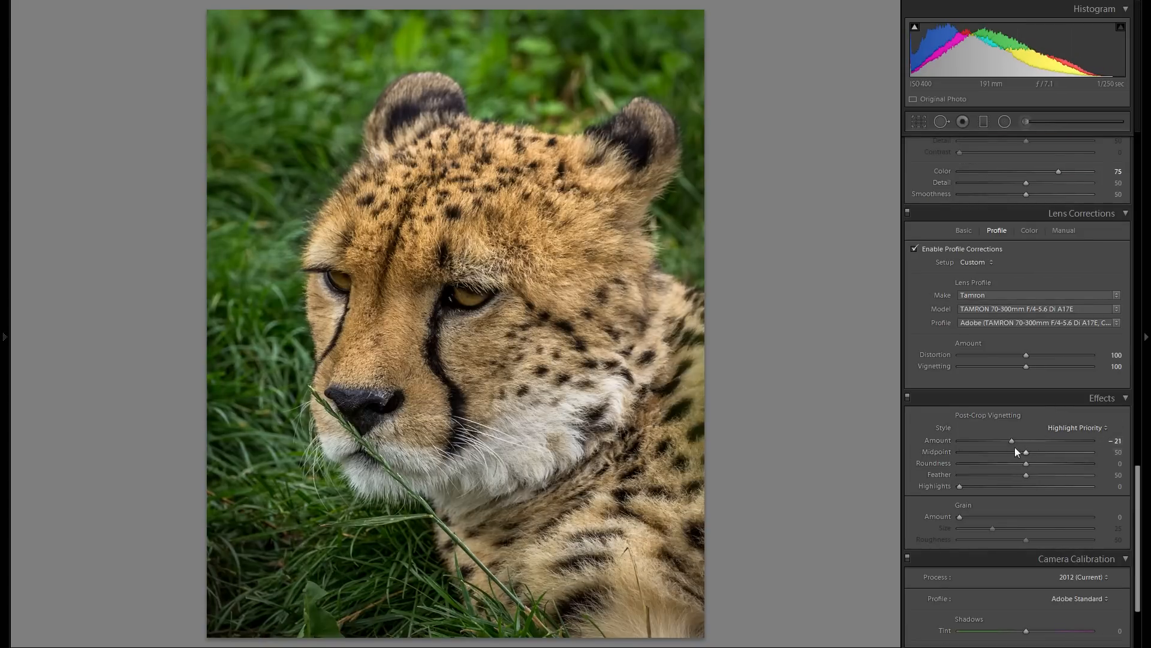
{"action": "left_click_drag", "start_coordinate": [1014, 442], "coordinate": [1021, 438]}
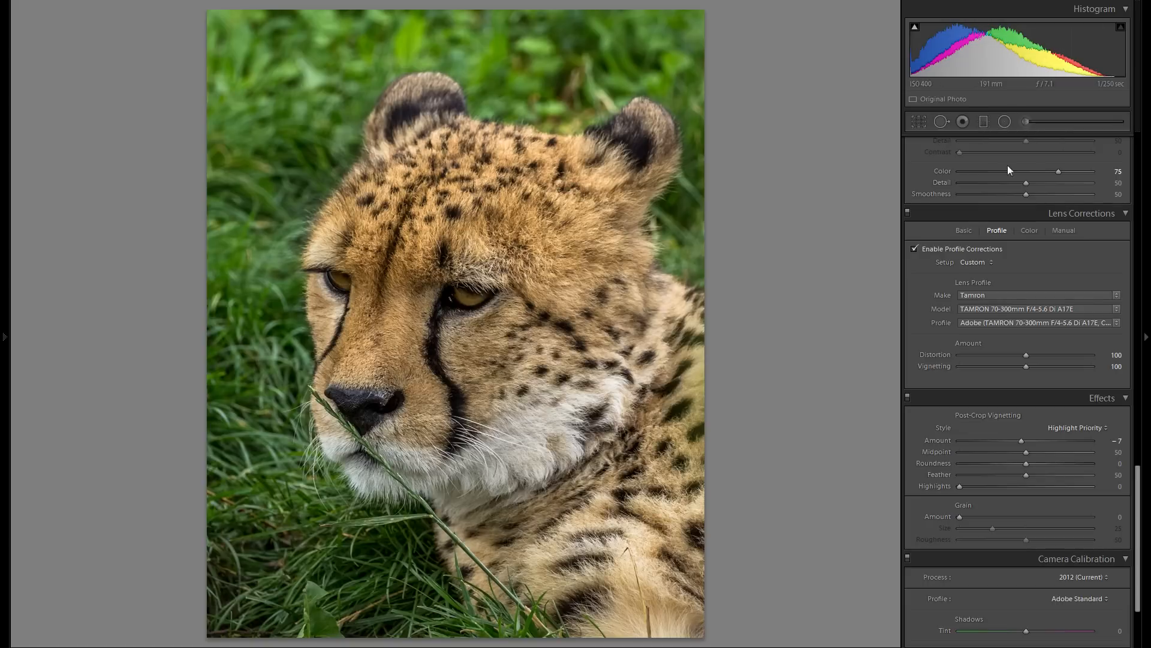
Add a diagonal graduated filter running from the cheetah's shoulder up to its eye, and reset the filter's Clarity to 0.
{"action": "scroll", "coordinate": [1011, 427], "scroll_direction": "down", "scroll_amount": 2}
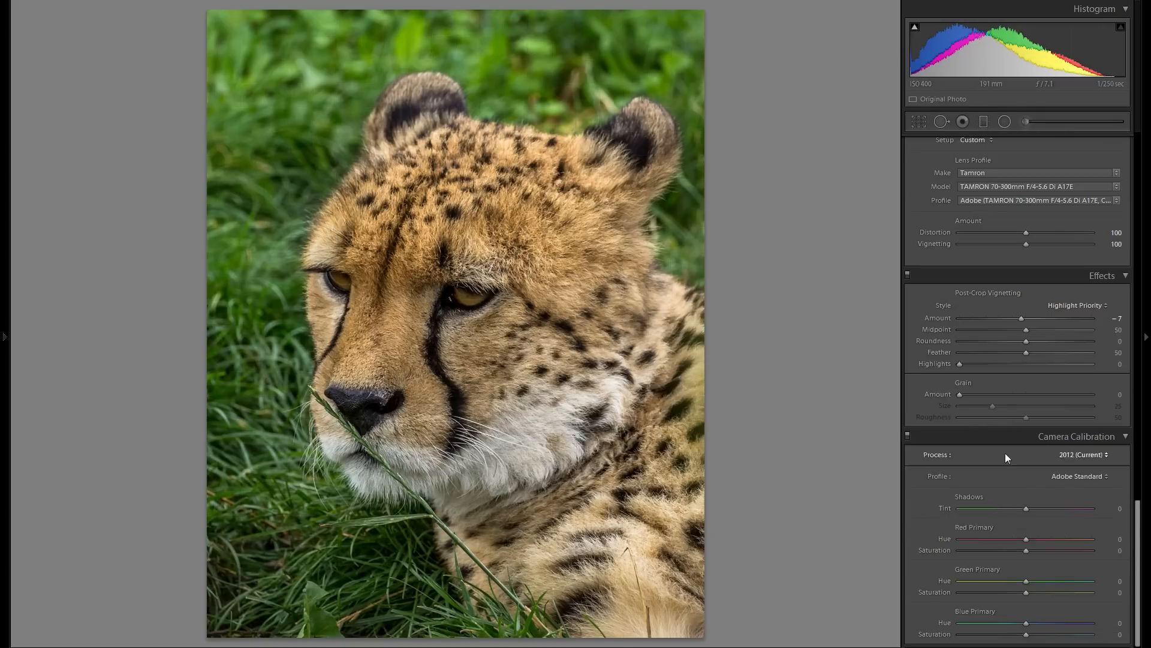
{"action": "scroll", "coordinate": [1002, 482], "scroll_direction": "up", "scroll_amount": 2}
{"action": "scroll", "coordinate": [1025, 479], "scroll_direction": "down", "scroll_amount": 2}
{"action": "scroll", "coordinate": [1020, 498], "scroll_direction": "up", "scroll_amount": 15}
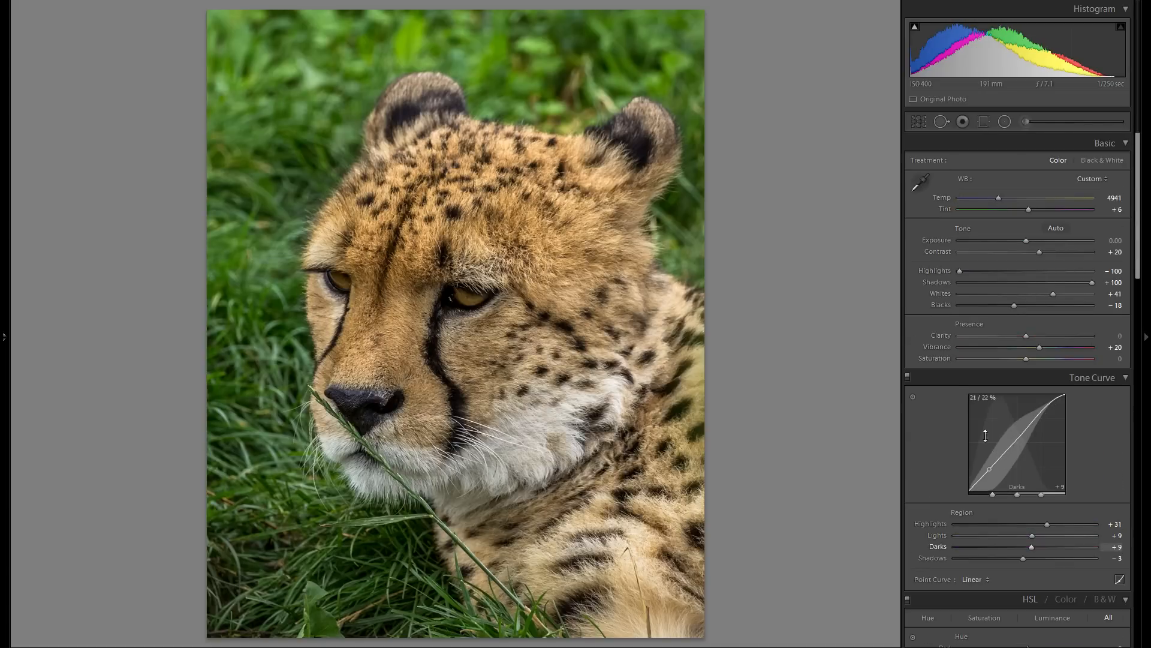
{"action": "left_click", "coordinate": [983, 123]}
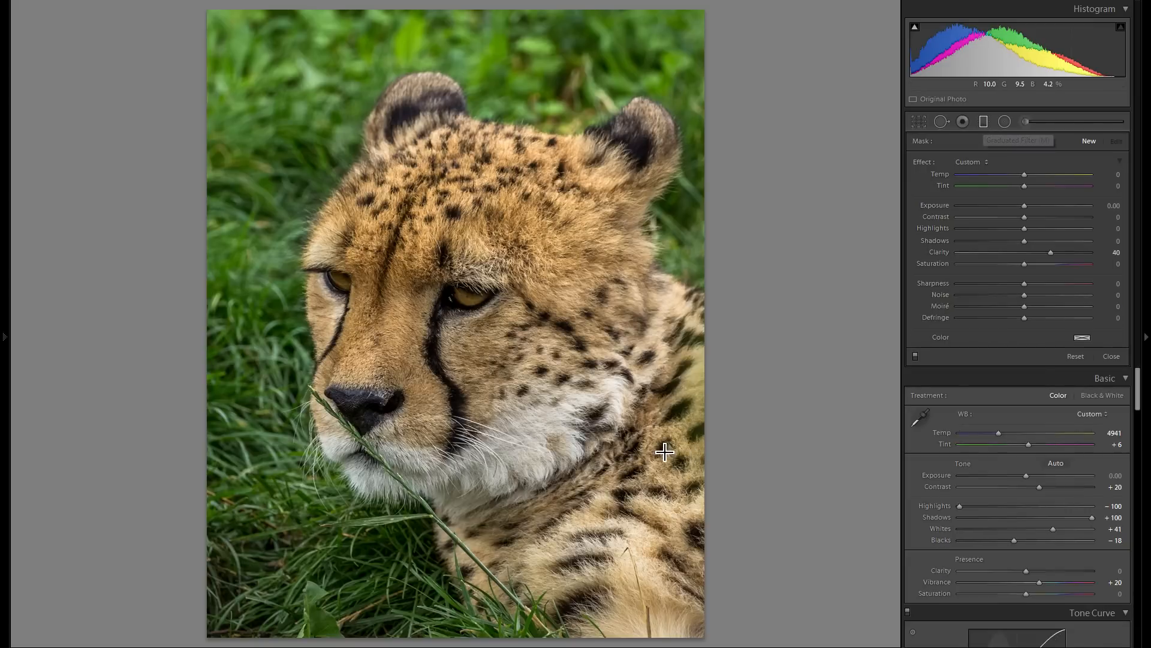
{"action": "mouse_move", "coordinate": [663, 449]}
{"action": "left_mouse_down"}
{"action": "mouse_move", "coordinate": [442, 175]}
{"action": "mouse_move", "coordinate": [403, 168]}
{"action": "mouse_move", "coordinate": [553, 337]}
{"action": "mouse_move", "coordinate": [504, 292]}
{"action": "left_mouse_up"}
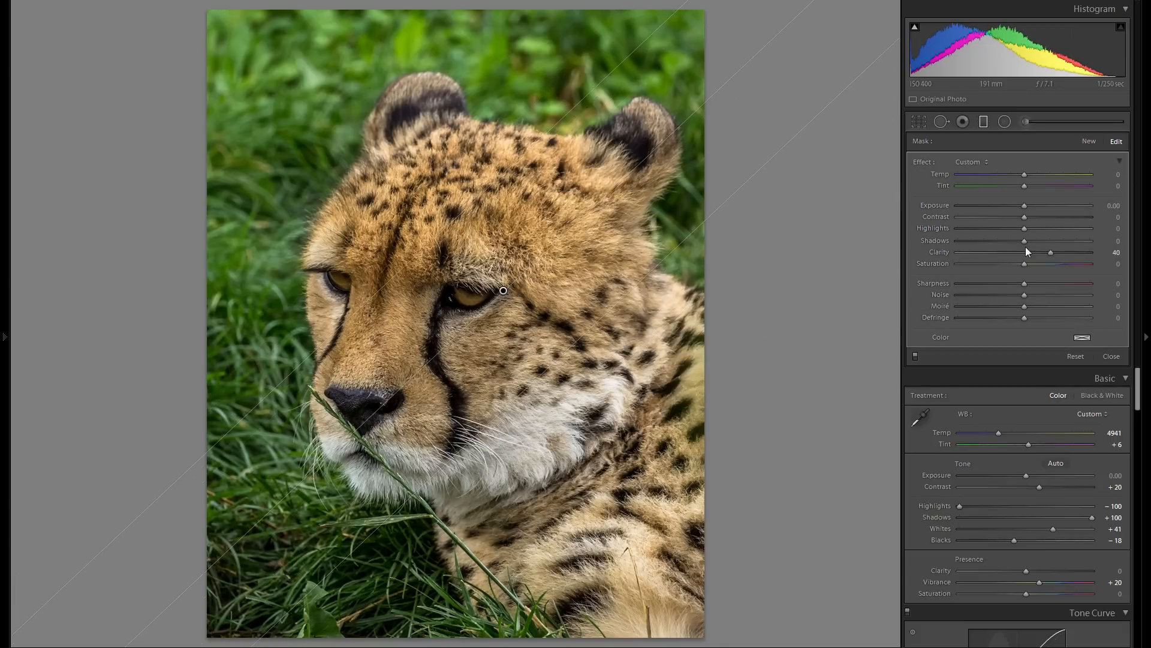
{"action": "double_click", "coordinate": [939, 252]}
Set the shoulder graduated filter to Exposure −0.34 and Contrast 19.
{"action": "left_click_drag", "start_coordinate": [1025, 205], "coordinate": [1024, 203]}
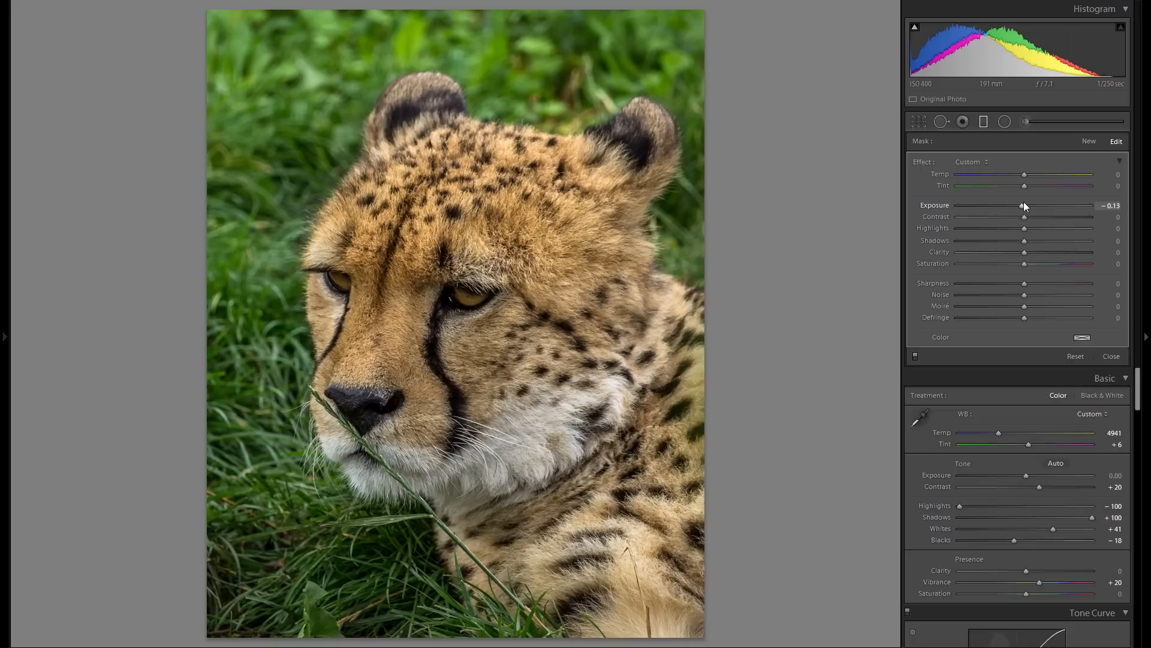
{"action": "left_click_drag", "start_coordinate": [1024, 203], "coordinate": [1023, 203]}
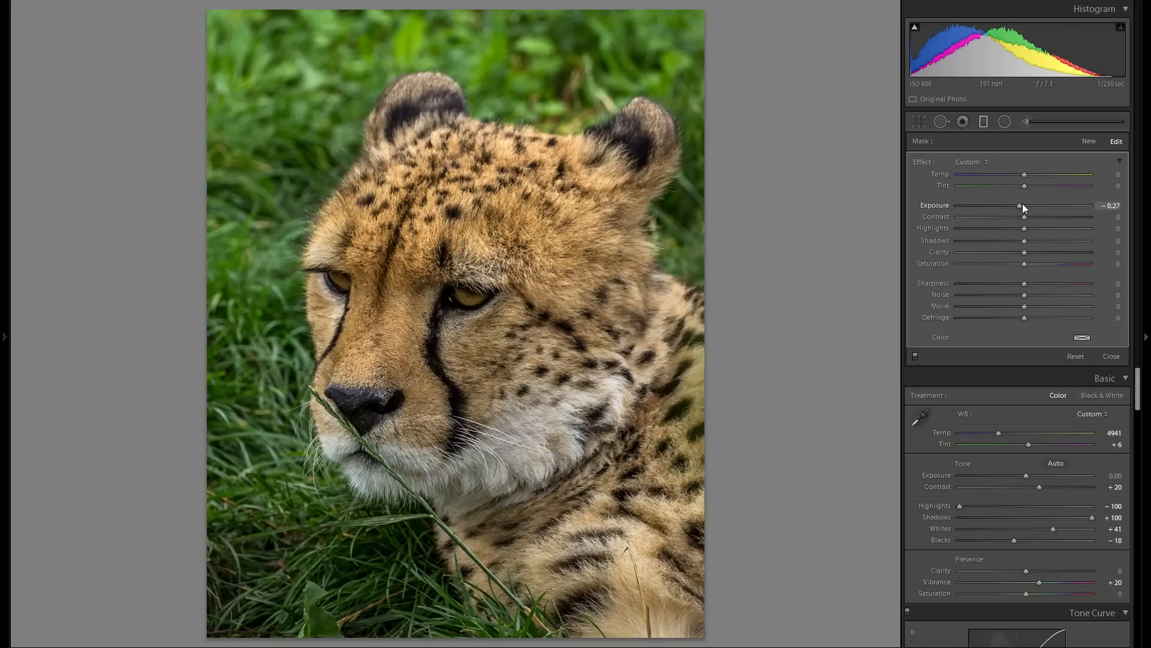
{"action": "left_click", "coordinate": [1048, 217]}
{"action": "left_click_drag", "start_coordinate": [1038, 215], "coordinate": [1021, 204]}
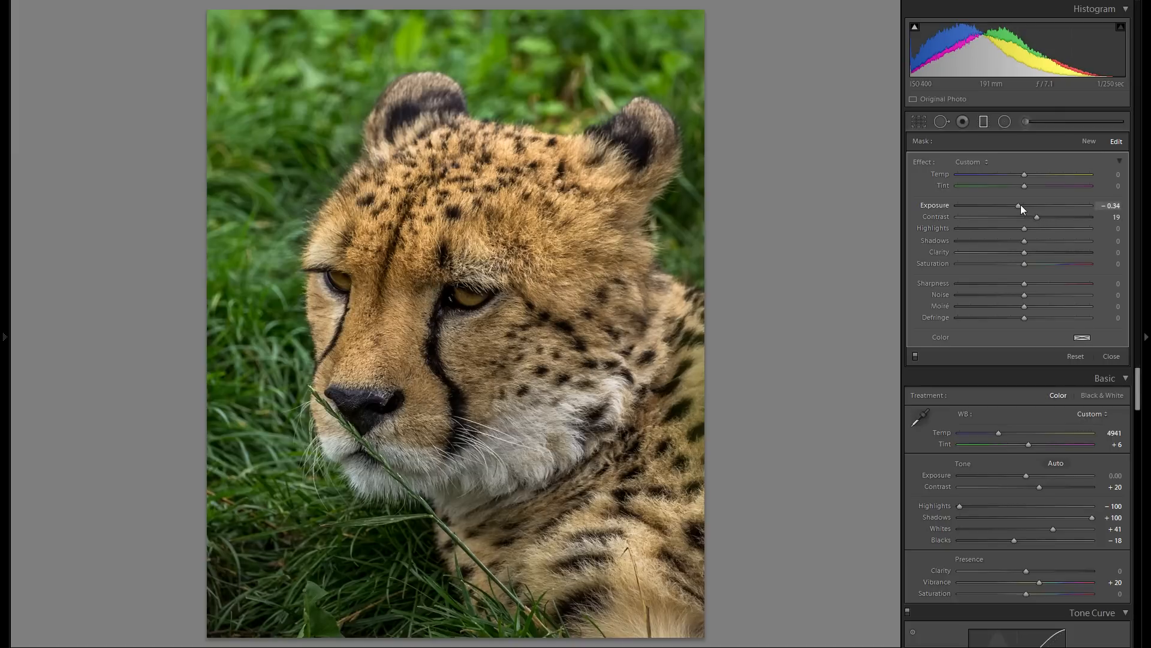
Add a second graduated filter from the upper-left grass diagonally across the face, with Clarity 0 and Exposure 0.20.
{"action": "left_click", "coordinate": [1088, 141]}
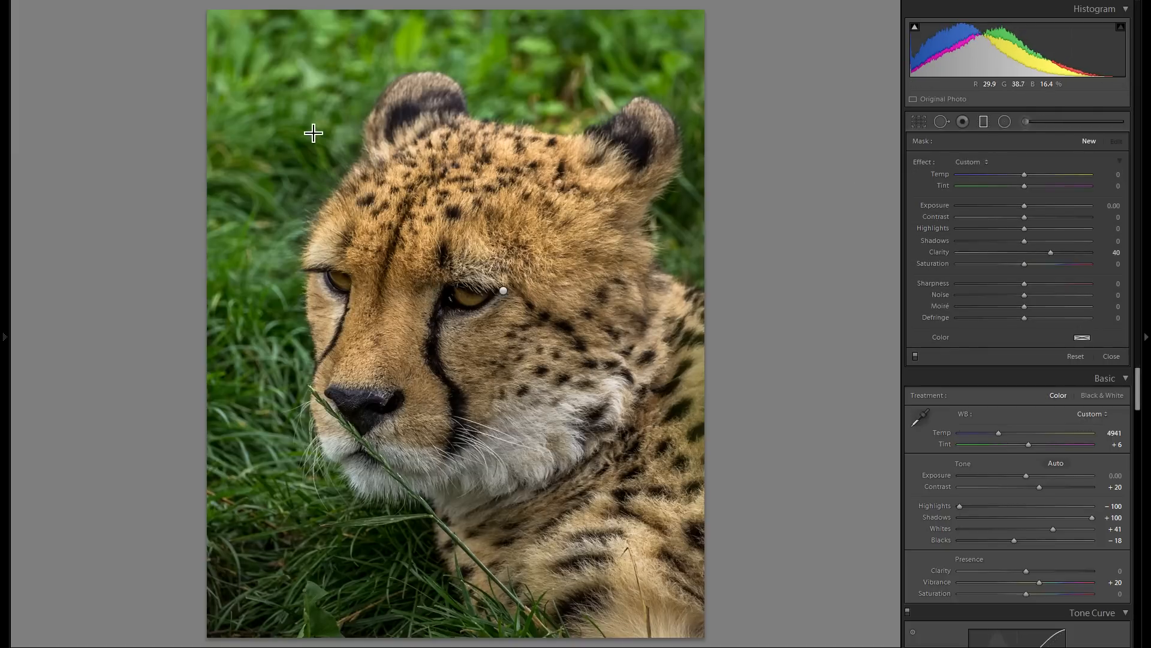
{"action": "double_click", "coordinate": [940, 252]}
{"action": "mouse_move", "coordinate": [333, 82]}
{"action": "left_mouse_down"}
{"action": "mouse_move", "coordinate": [586, 349]}
{"action": "mouse_move", "coordinate": [611, 360]}
{"action": "mouse_move", "coordinate": [558, 332]}
{"action": "left_mouse_up"}
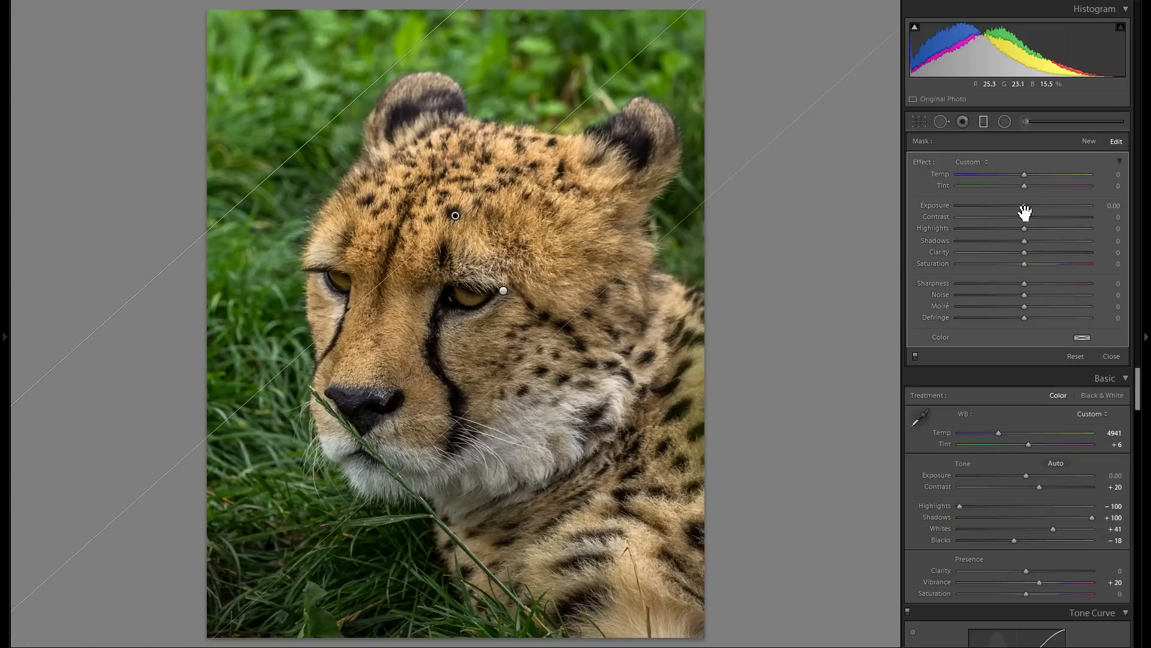
{"action": "left_click_drag", "start_coordinate": [1025, 207], "coordinate": [1028, 207]}
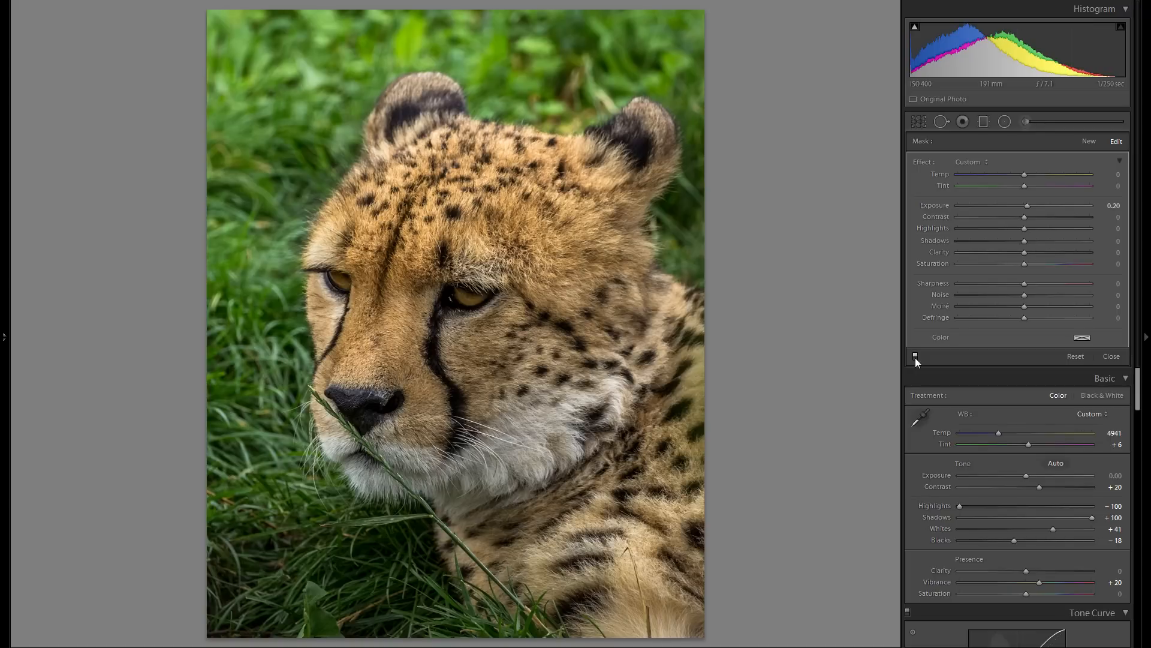
Compare the photo with and without the graduated filters, and leave the Graduated Filter tool.
{"action": "left_click", "coordinate": [915, 356]}
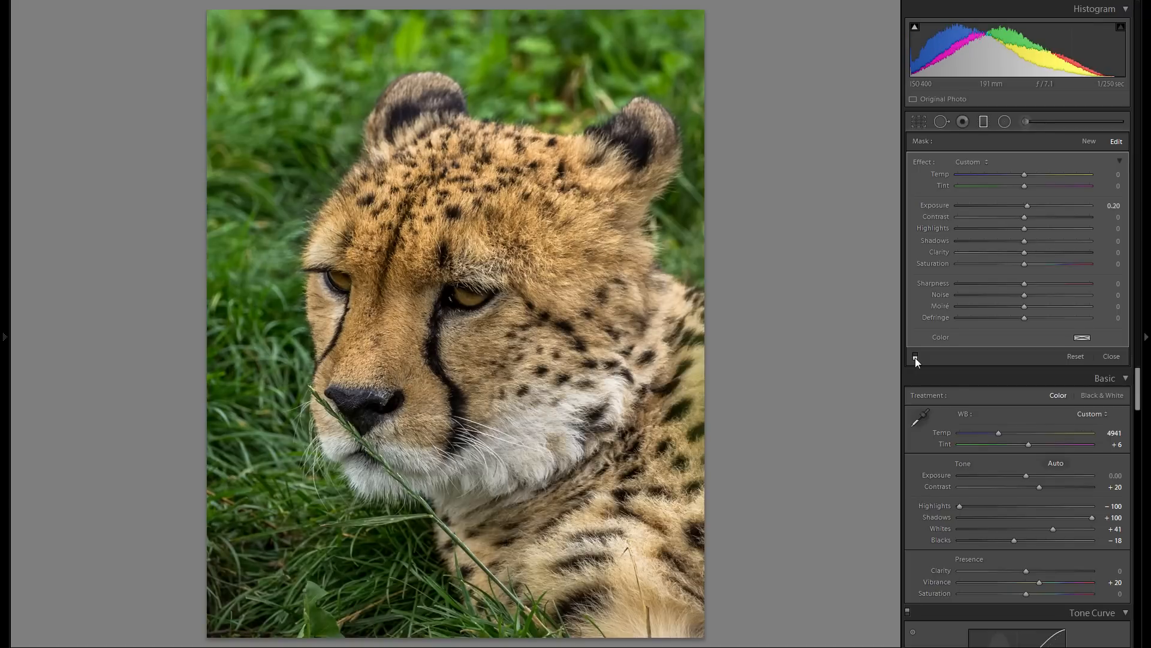
{"action": "left_click", "coordinate": [916, 357]}
{"action": "left_click", "coordinate": [915, 357]}
{"action": "left_click", "coordinate": [915, 357]}
{"action": "left_click", "coordinate": [915, 357]}
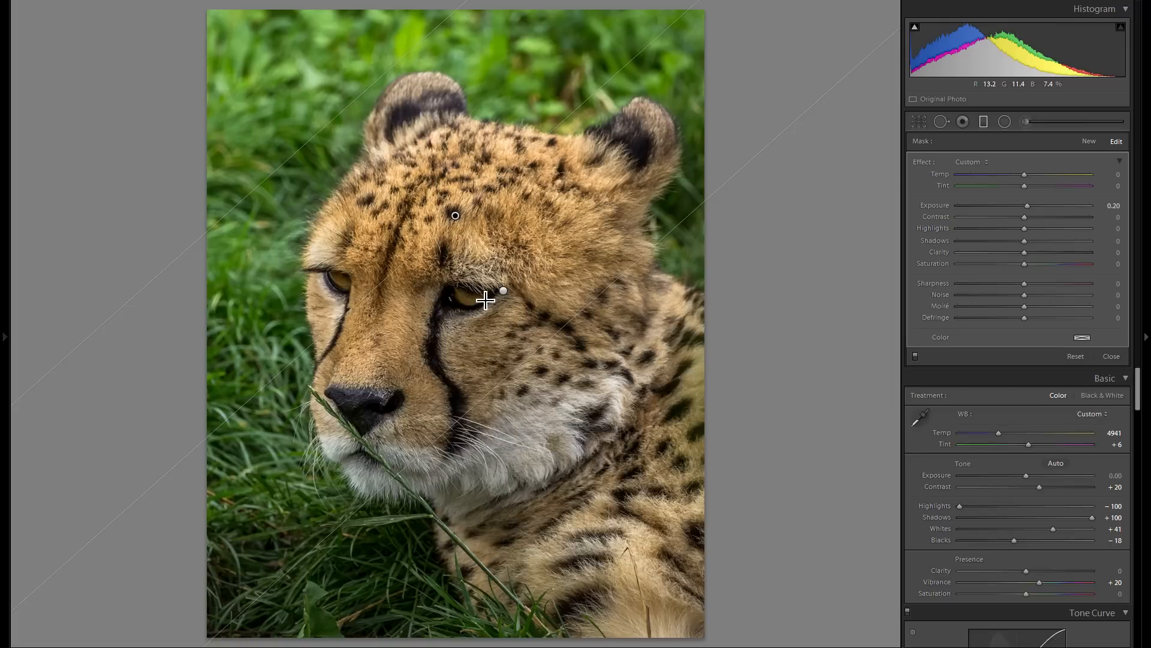
{"action": "left_click", "coordinate": [985, 122]}
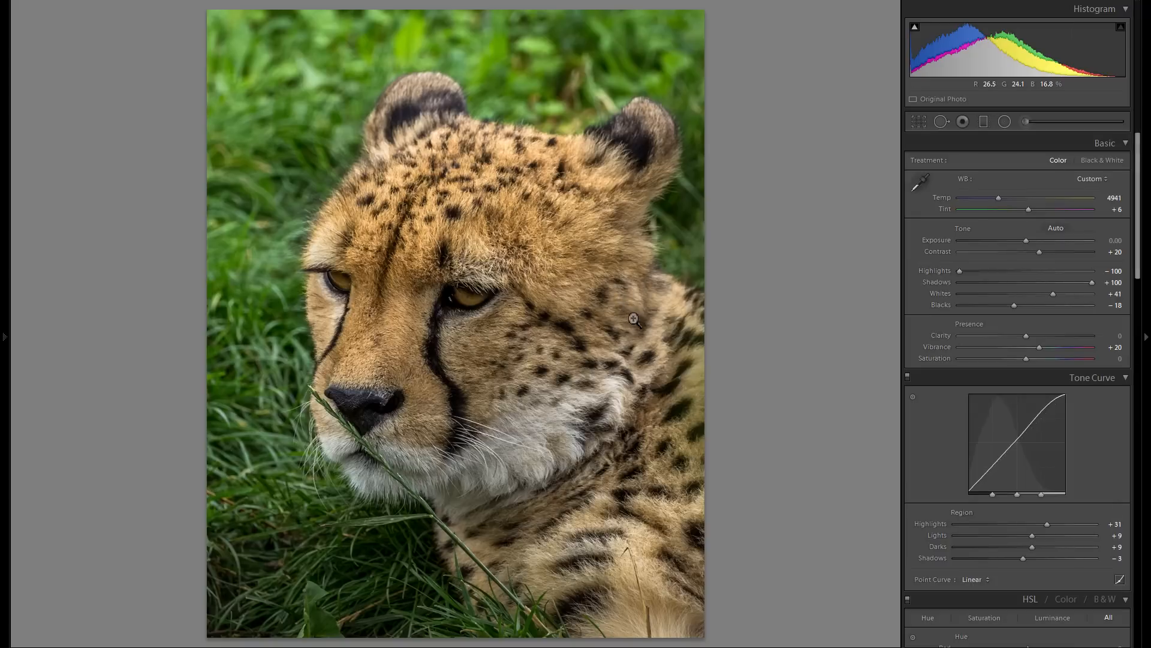
Paint an Adjustment Brush mask over the grass around the cheetah with Exposure −0.38 and brush Size 45.
{"action": "left_click", "coordinate": [1026, 121]}
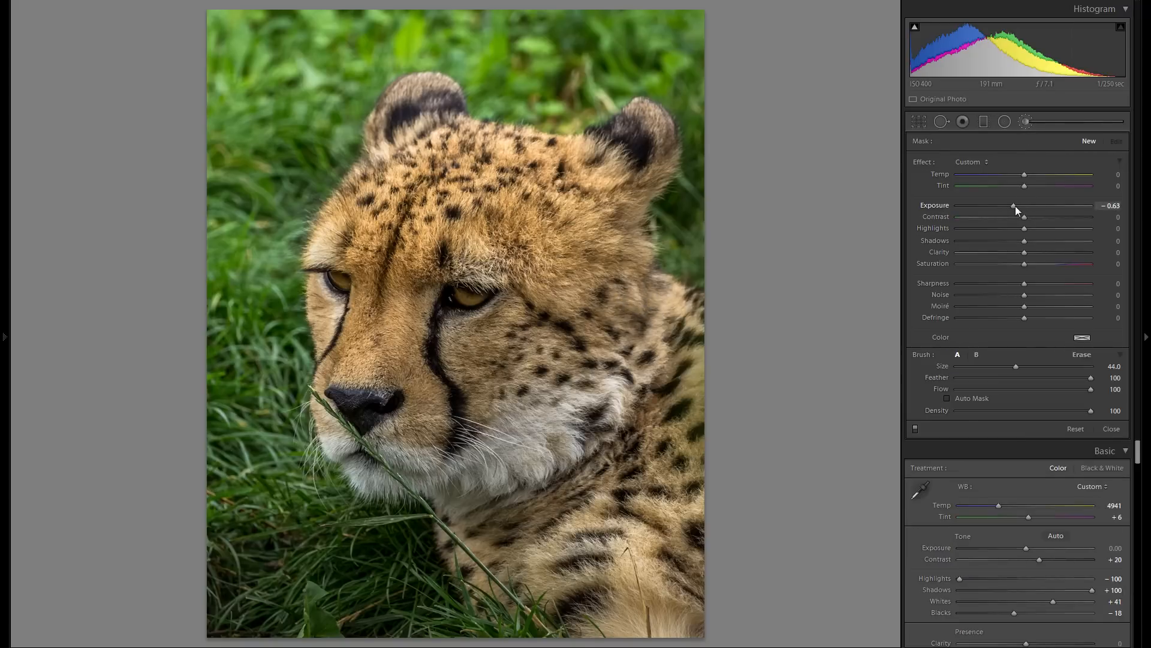
{"action": "left_click_drag", "start_coordinate": [1015, 206], "coordinate": [1019, 208]}
{"action": "scroll", "coordinate": [540, 300], "scroll_direction": "up", "scroll_amount": 1}
{"action": "mouse_move", "coordinate": [672, 24]}
{"action": "left_mouse_down"}
{"action": "mouse_move", "coordinate": [684, 576]}
{"action": "mouse_move", "coordinate": [588, 605]}
{"action": "mouse_move", "coordinate": [275, 593]}
{"action": "mouse_move", "coordinate": [234, 420]}
{"action": "mouse_move", "coordinate": [233, 161]}
{"action": "mouse_move", "coordinate": [287, 48]}
{"action": "mouse_move", "coordinate": [395, 36]}
{"action": "mouse_move", "coordinate": [600, 66]}
{"action": "left_mouse_up"}
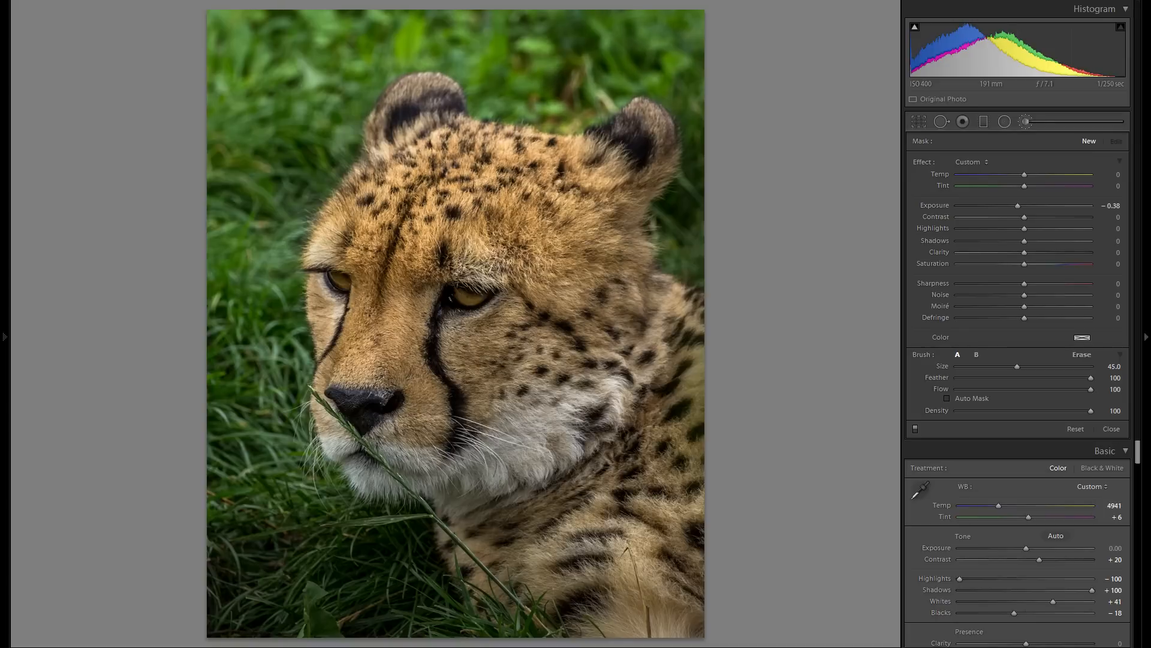
{"action": "left_click_drag", "start_coordinate": [684, 66], "coordinate": [697, 69]}
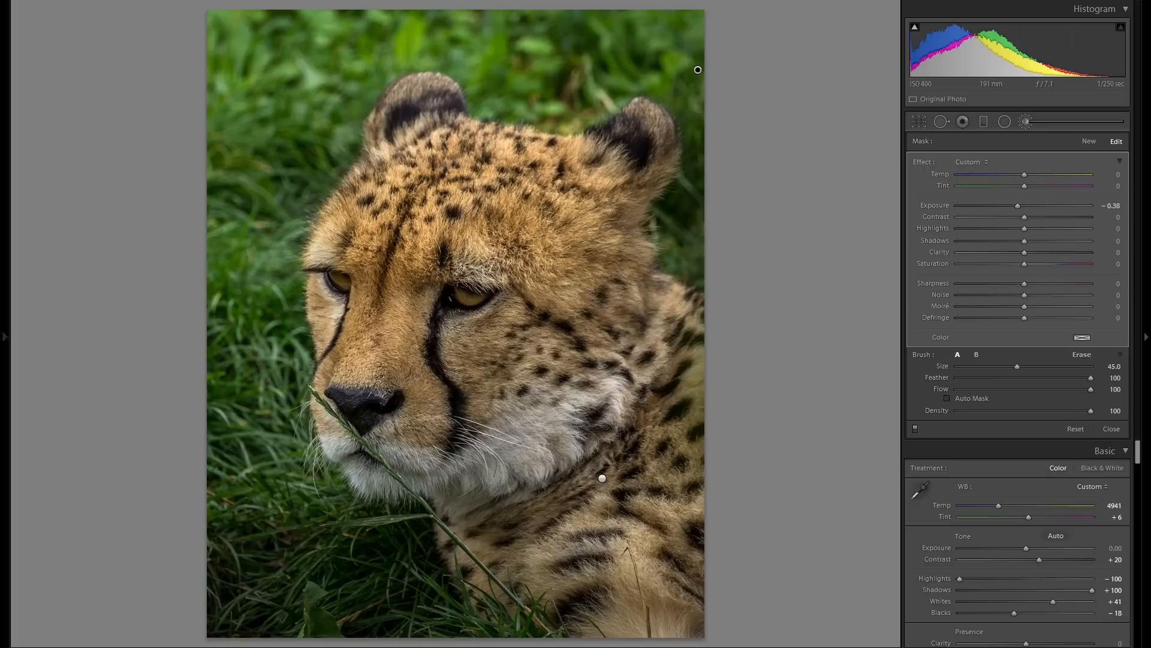
Add a new brush mask with Exposure −0.20 on the grass near the photo's upper-right edge, and undo the last stroke.
{"action": "left_click", "coordinate": [1092, 141]}
{"action": "left_click_drag", "start_coordinate": [1017, 203], "coordinate": [1019, 204]}
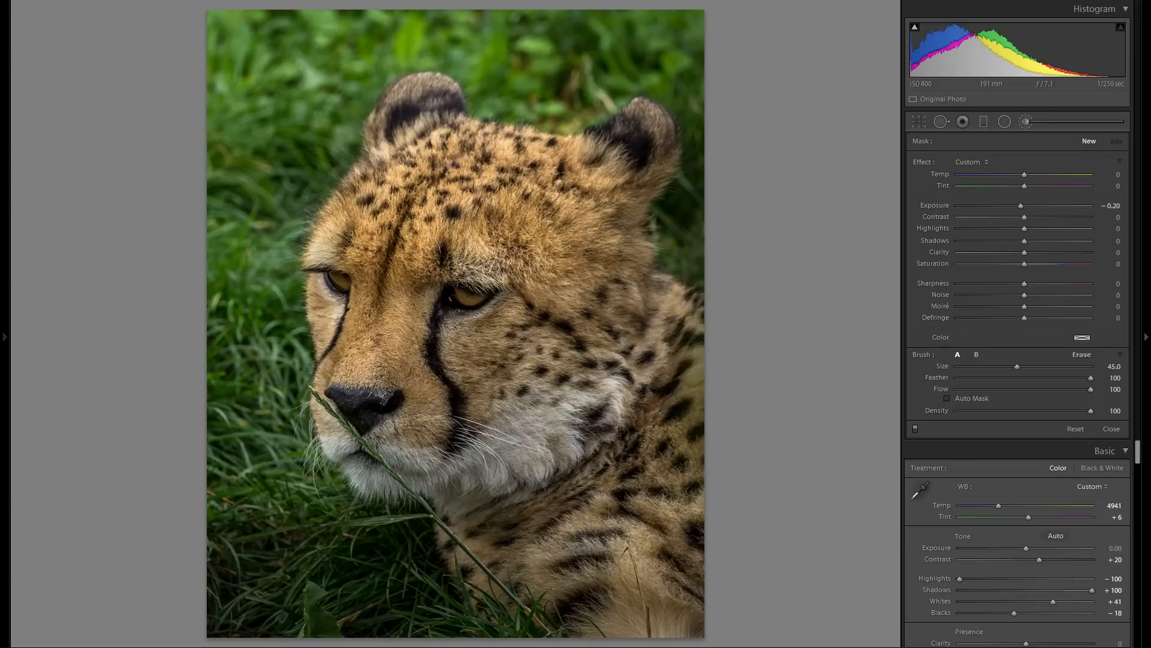
{"action": "key", "text": "ctrl+z"}
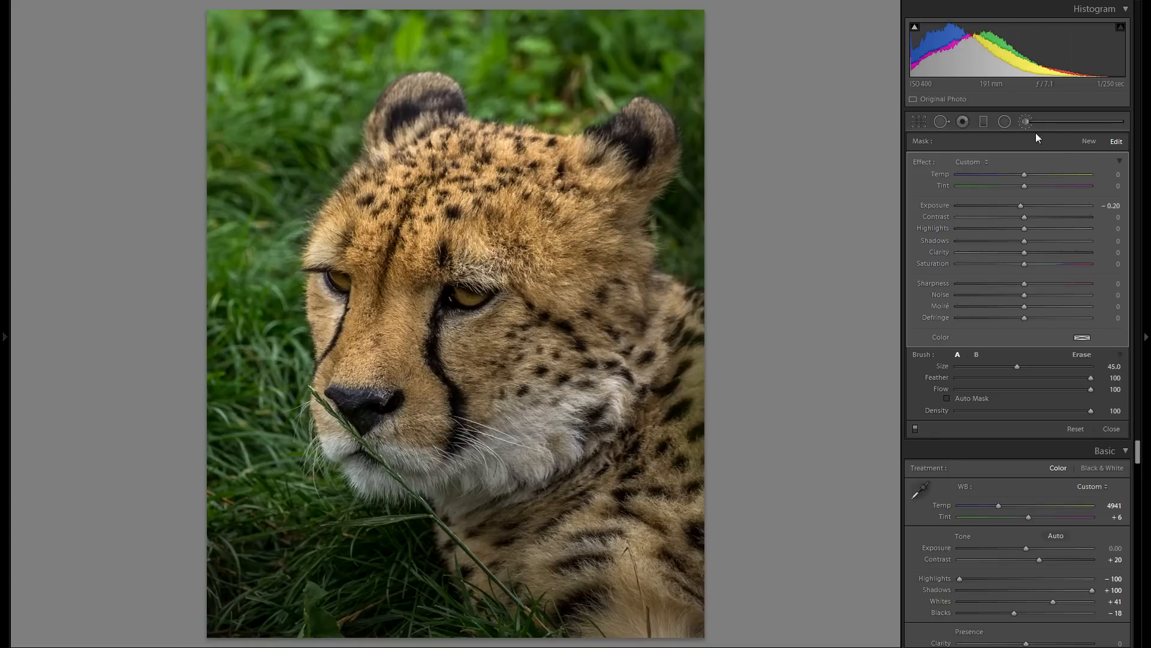
Paint another new brush mask over the grass in the photo's upper-left corner and set its Exposure to 0.16.
{"action": "left_click", "coordinate": [1087, 141]}
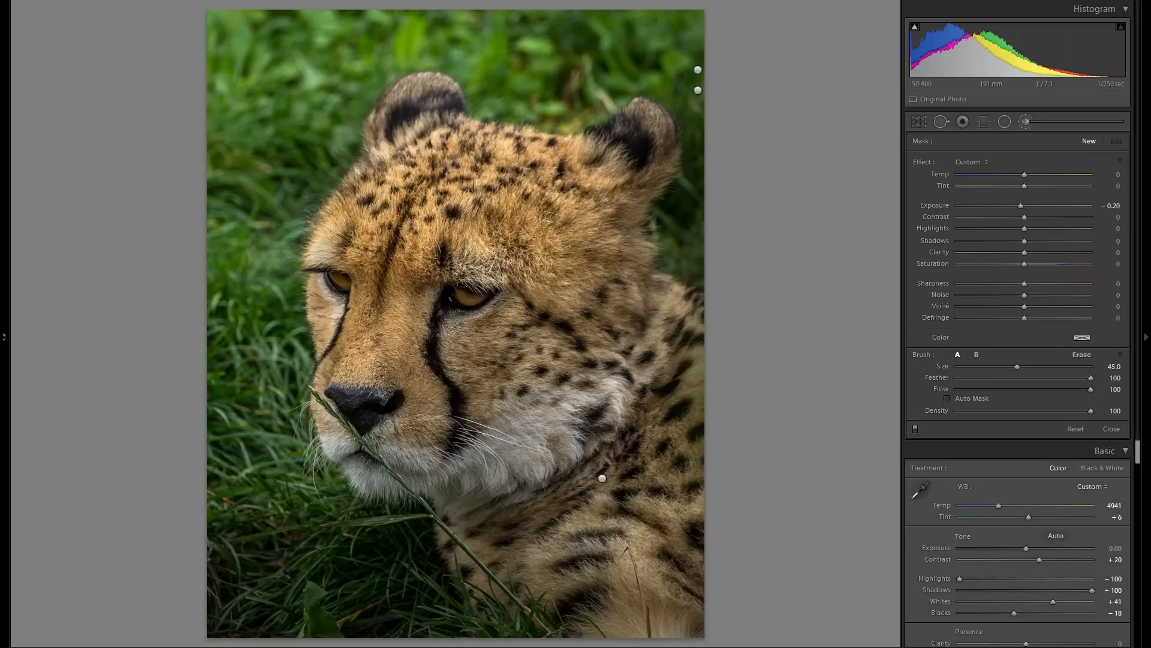
{"action": "left_click_drag", "start_coordinate": [213, 88], "coordinate": [240, 37]}
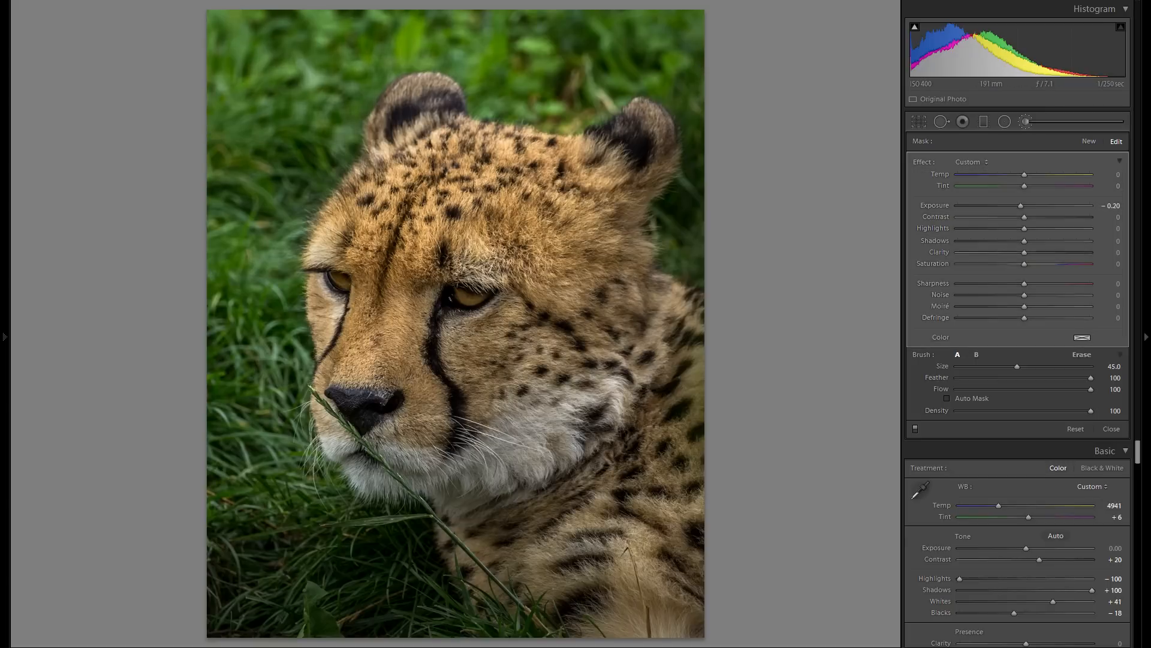
{"action": "left_click_drag", "start_coordinate": [1026, 207], "coordinate": [1028, 206]}
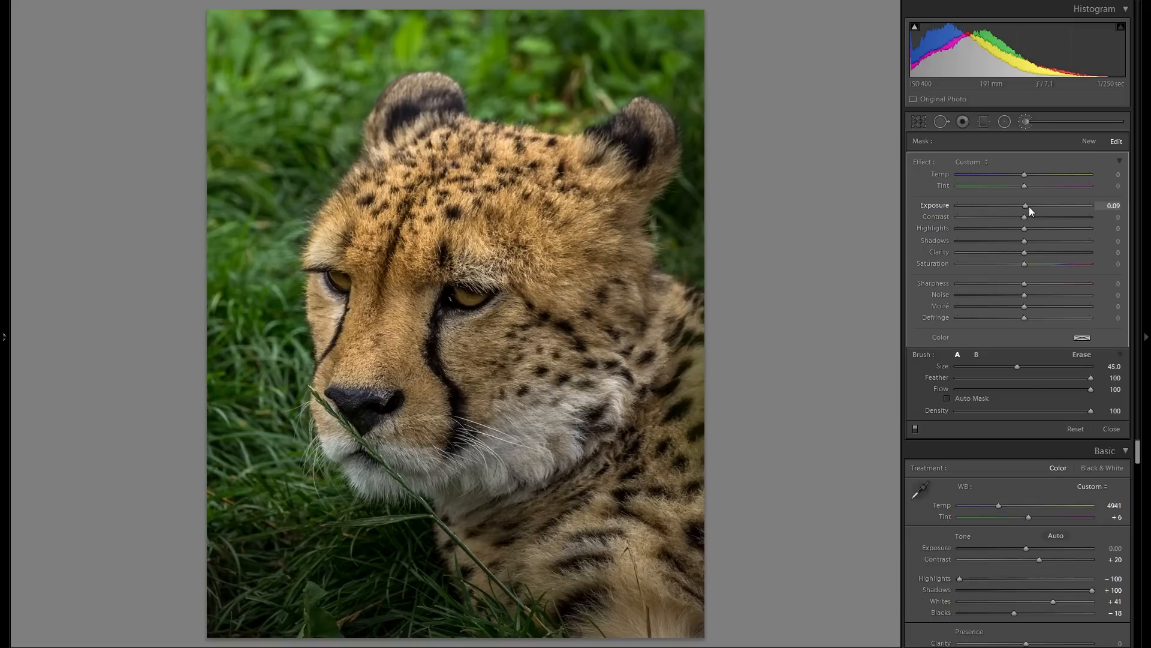
Compare the photo with and without the brush adjustments several times, and leave the Adjustment Brush.
{"action": "left_click", "coordinate": [915, 430]}
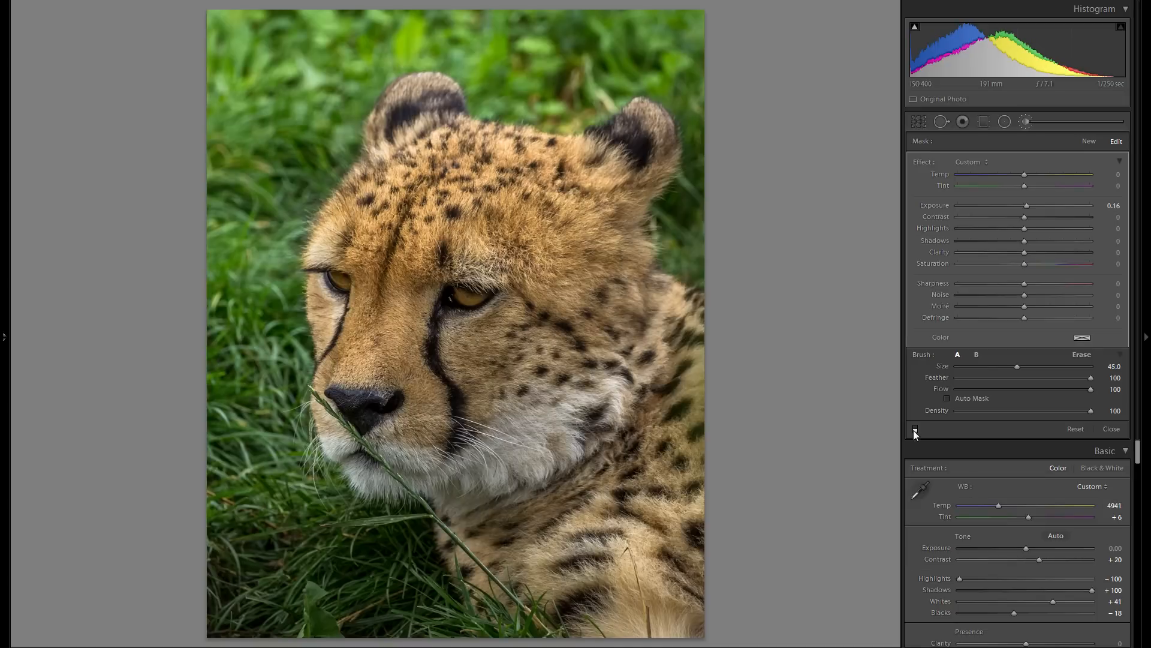
{"action": "left_click", "coordinate": [915, 430]}
{"action": "left_click", "coordinate": [915, 430]}
{"action": "left_click", "coordinate": [916, 429]}
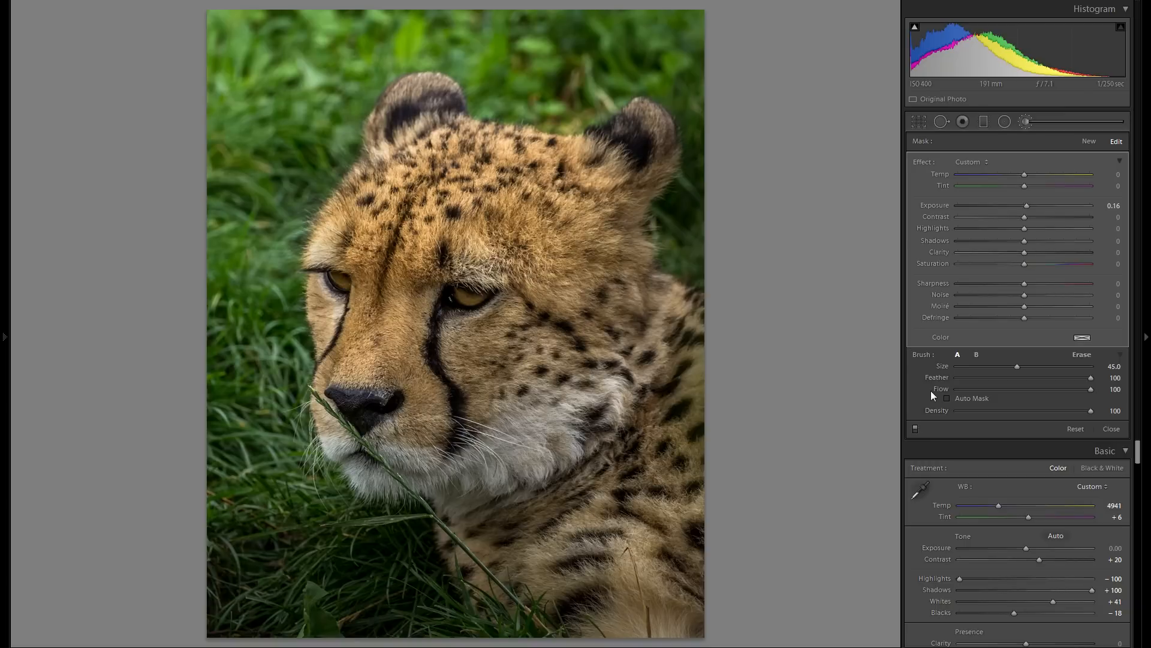
{"action": "left_click", "coordinate": [916, 429]}
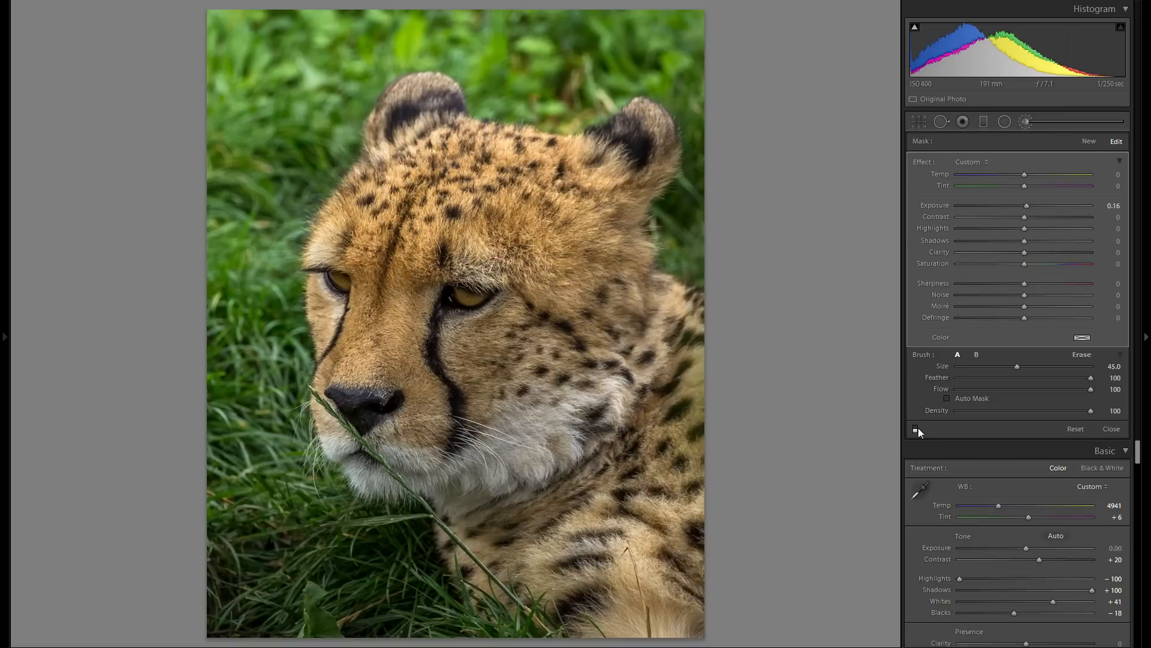
{"action": "left_click", "coordinate": [915, 429]}
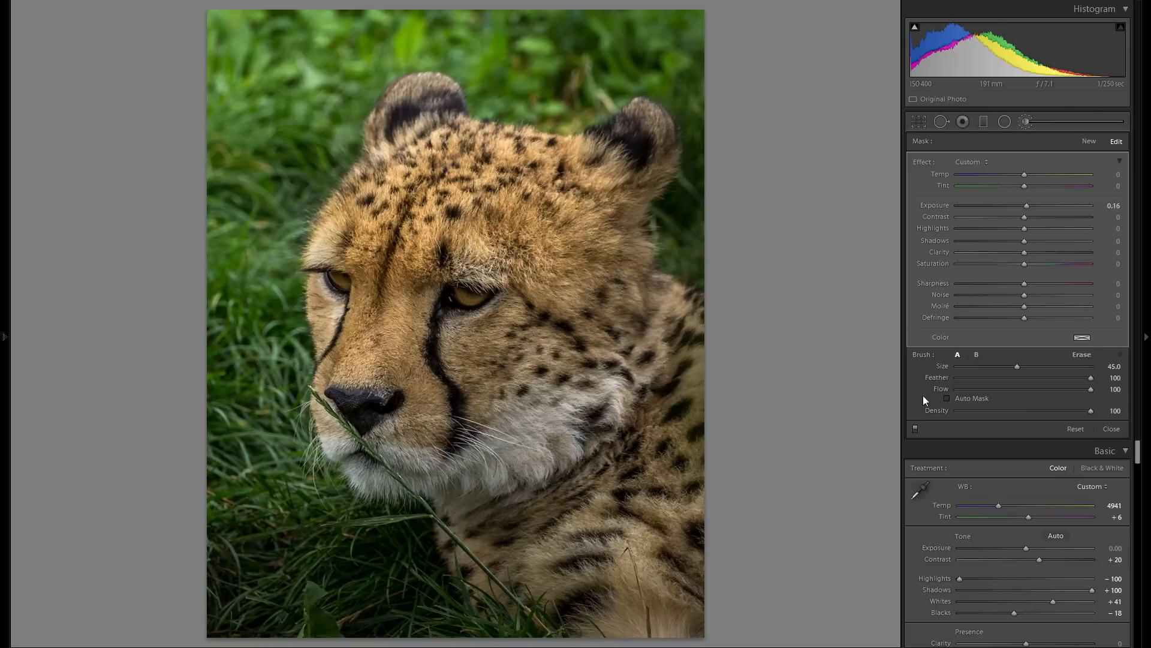
{"action": "left_click", "coordinate": [1025, 122]}
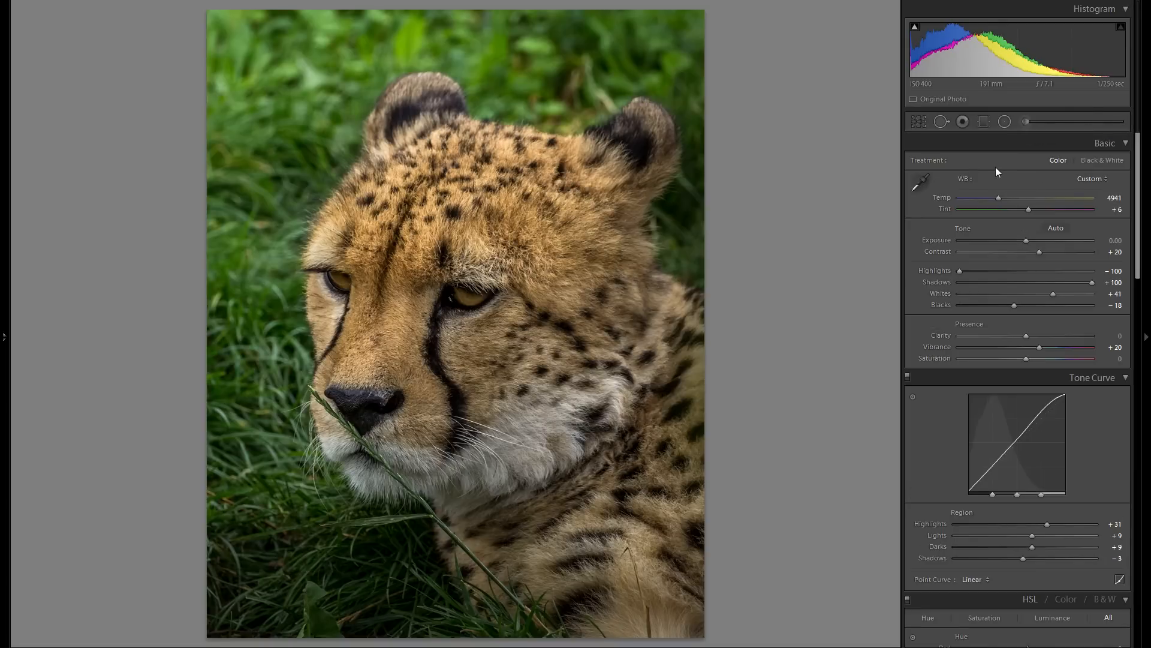
Inspect the eyes up close, and add a small inverted-mask radial filter around the cheetah's nearer eye with Exposure 0.42.
{"action": "left_click", "coordinate": [462, 324]}
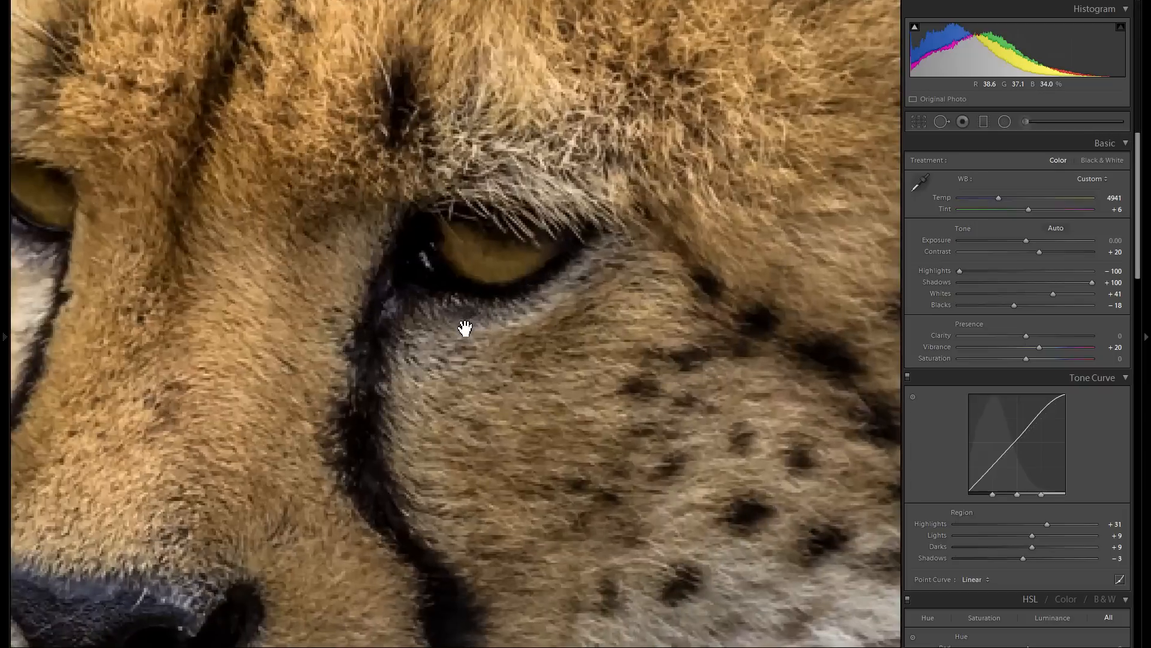
{"action": "left_click_drag", "start_coordinate": [480, 298], "coordinate": [541, 296]}
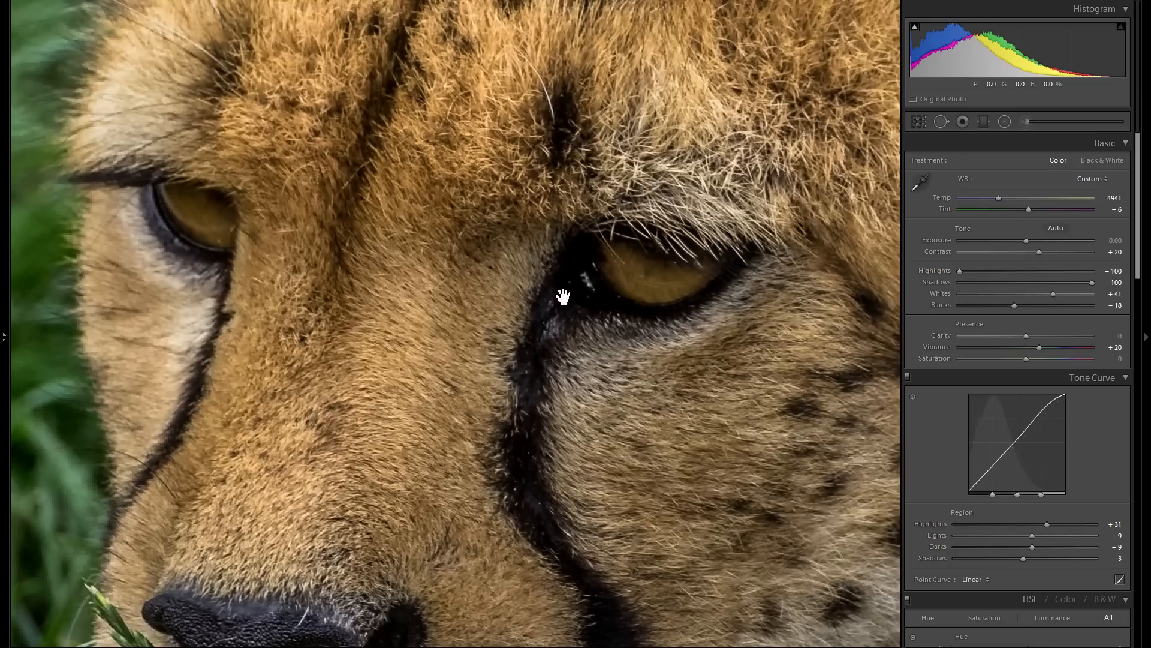
{"action": "left_click", "coordinate": [564, 296]}
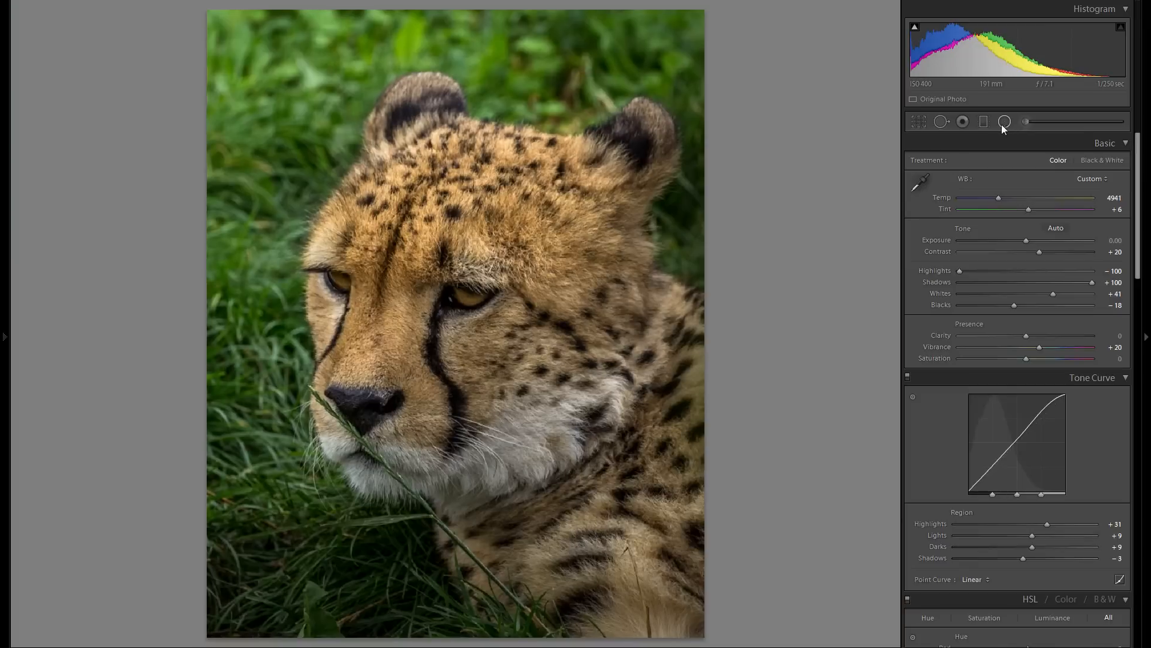
{"action": "left_click", "coordinate": [1005, 123]}
{"action": "left_click_drag", "start_coordinate": [466, 296], "coordinate": [506, 323]}
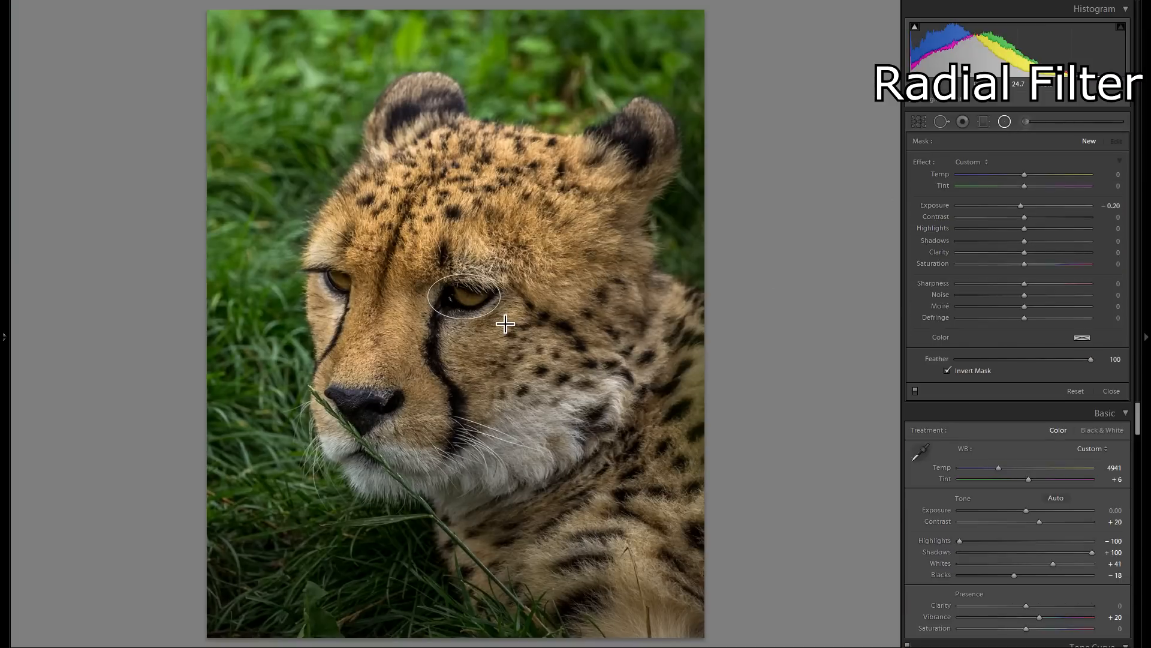
{"action": "left_click_drag", "start_coordinate": [1015, 205], "coordinate": [1027, 206]}
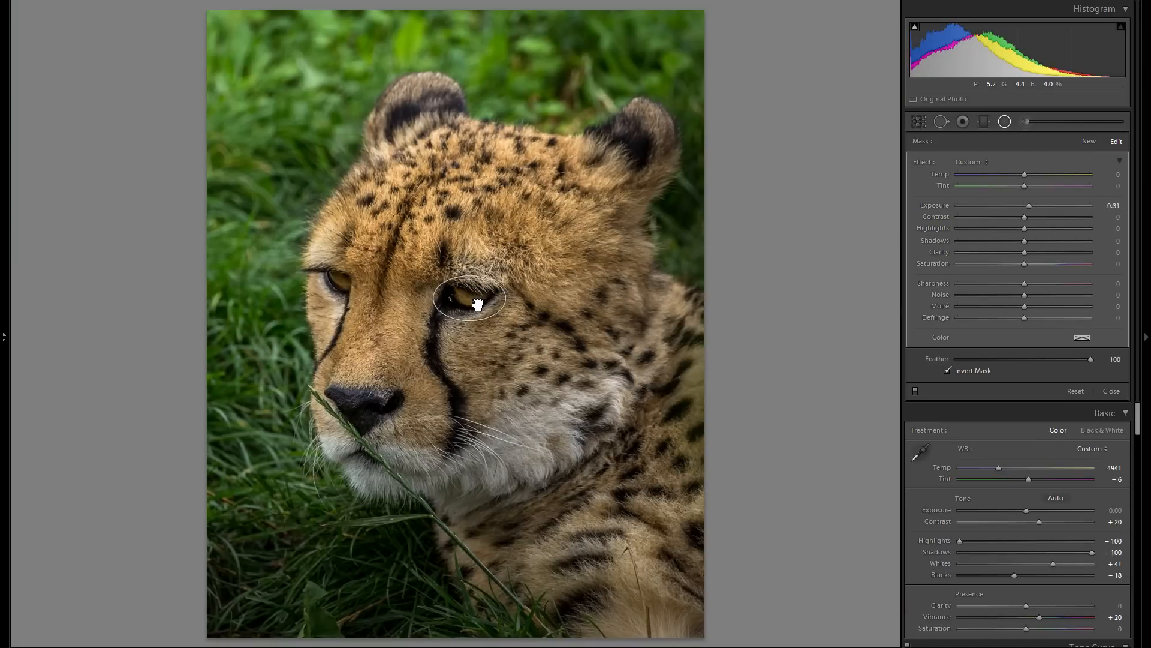
{"action": "left_click_drag", "start_coordinate": [471, 275], "coordinate": [470, 271]}
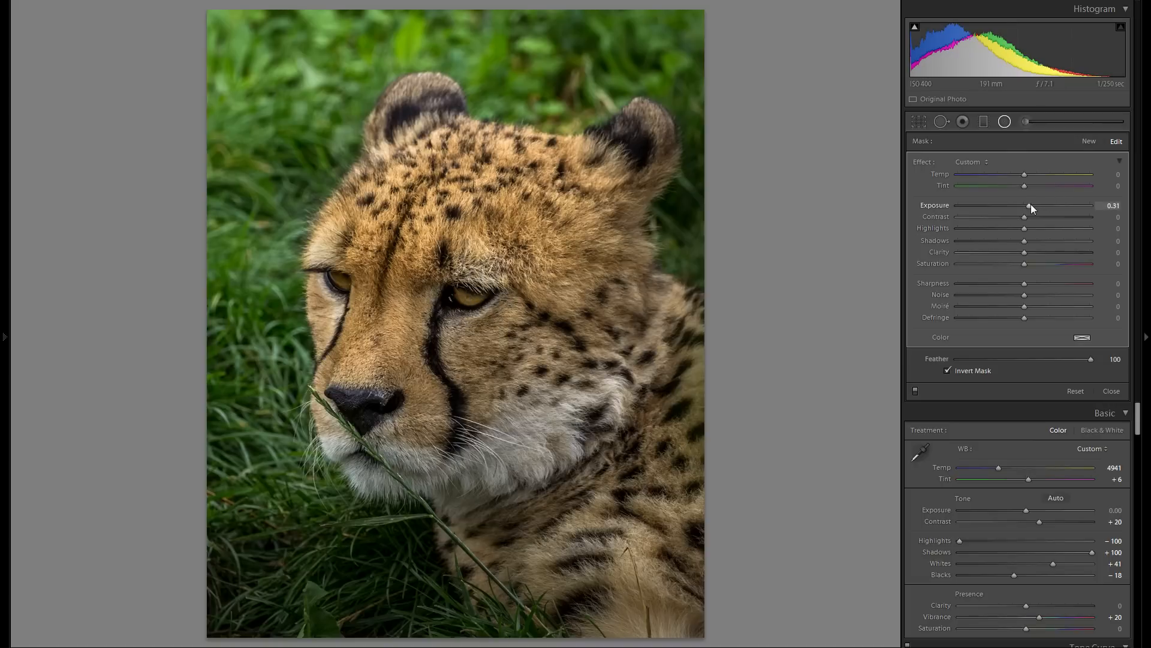
{"action": "mouse_move", "coordinate": [1034, 205]}
{"action": "left_mouse_down"}
{"action": "mouse_move", "coordinate": [1055, 210]}
{"action": "mouse_move", "coordinate": [1030, 210]}
{"action": "left_mouse_up"}
Duplicate the eye's radial filter onto the other eye with Exposure 0.52, and compare the photo with and without the radial filters.
{"action": "right_click", "coordinate": [471, 298]}
{"action": "left_click", "coordinate": [495, 306]}
{"action": "left_click_drag", "start_coordinate": [469, 298], "coordinate": [352, 286]}
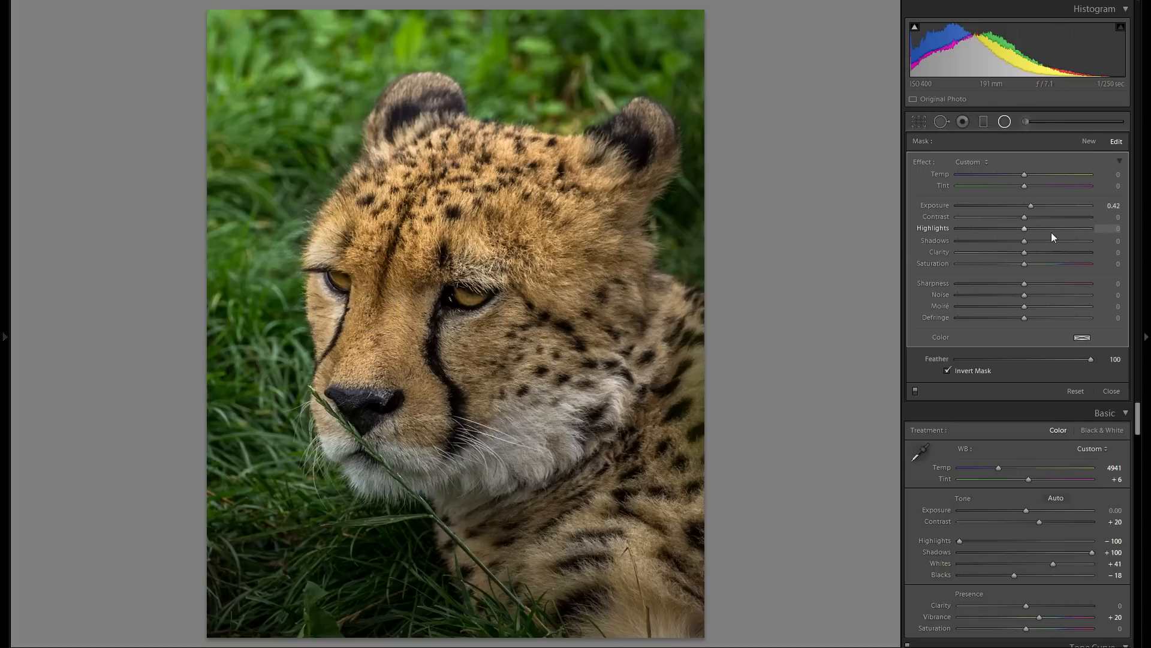
{"action": "left_click_drag", "start_coordinate": [1028, 206], "coordinate": [1031, 207]}
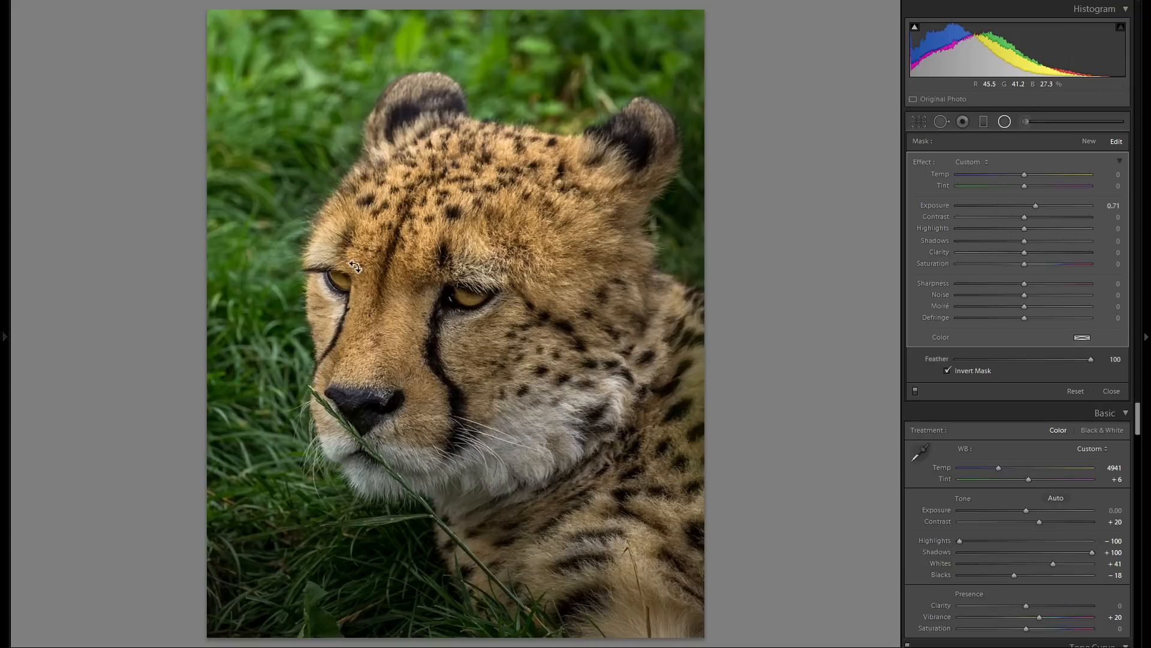
{"action": "mouse_move", "coordinate": [1036, 206]}
{"action": "left_mouse_down"}
{"action": "mouse_move", "coordinate": [1020, 204]}
{"action": "mouse_move", "coordinate": [1034, 207]}
{"action": "left_mouse_up"}
{"action": "left_click", "coordinate": [915, 391]}
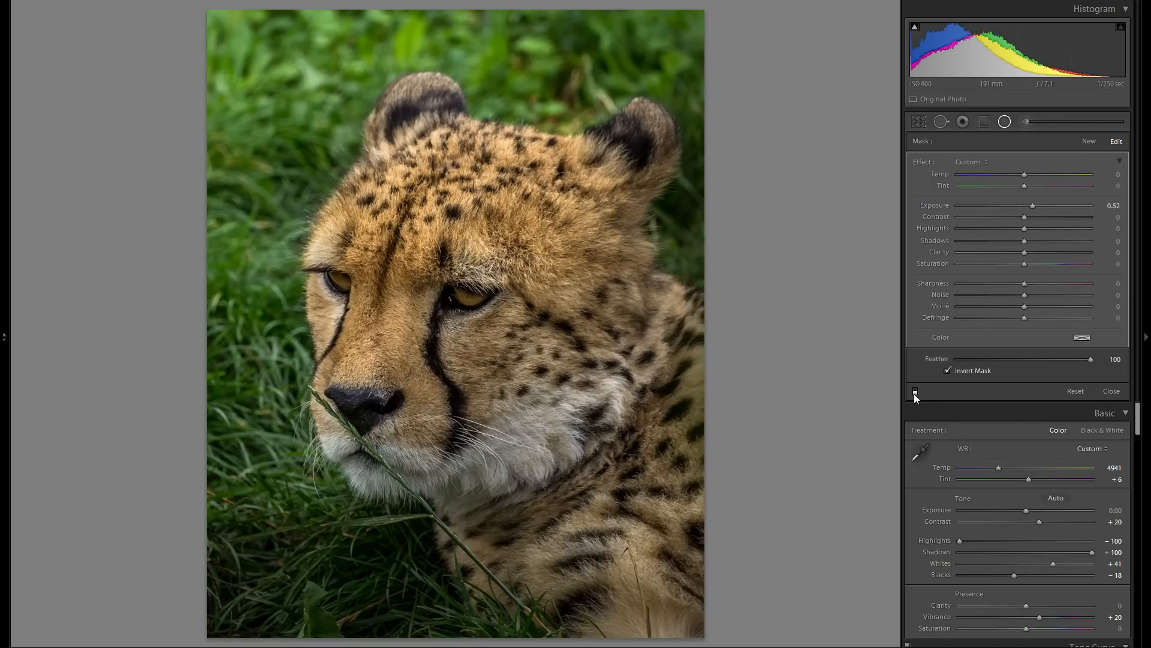
{"action": "left_click", "coordinate": [915, 393]}
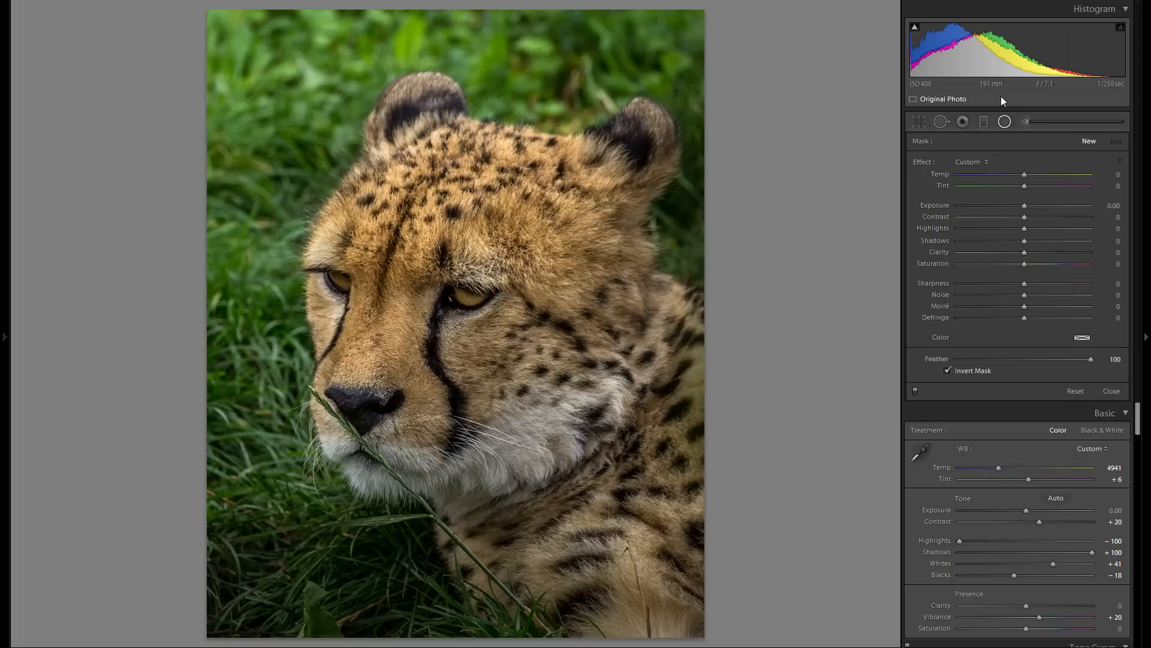
Add a new radial filter as a wide, flat ellipse across the cheetah's forehead, and set its Exposure to 0.31.
{"action": "left_click_drag", "start_coordinate": [1026, 206], "coordinate": [1032, 206]}
{"action": "left_click_drag", "start_coordinate": [409, 188], "coordinate": [658, 274]}
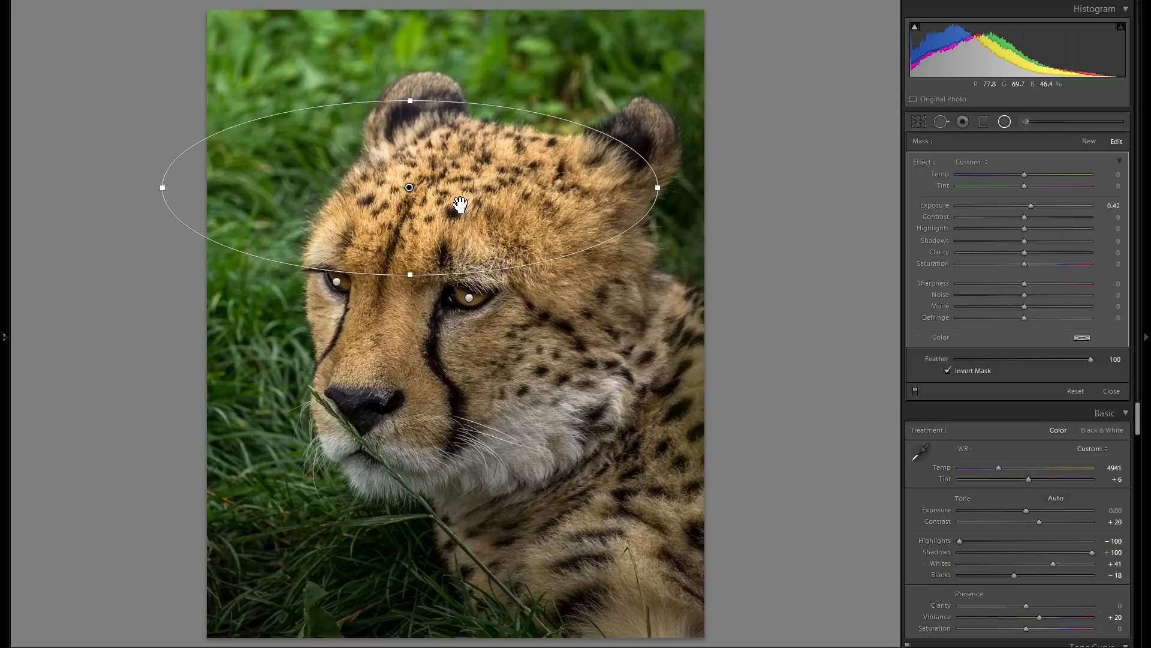
{"action": "left_click_drag", "start_coordinate": [468, 205], "coordinate": [521, 205]}
{"action": "left_click_drag", "start_coordinate": [438, 277], "coordinate": [442, 492]}
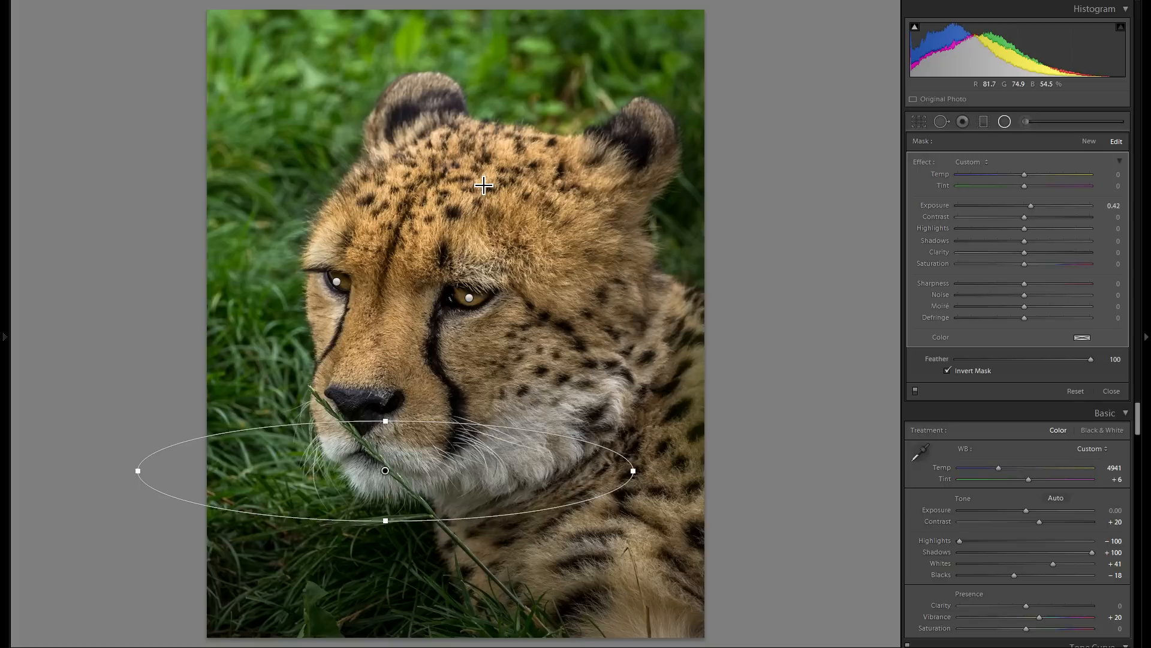
{"action": "left_click_drag", "start_coordinate": [447, 478], "coordinate": [530, 188]}
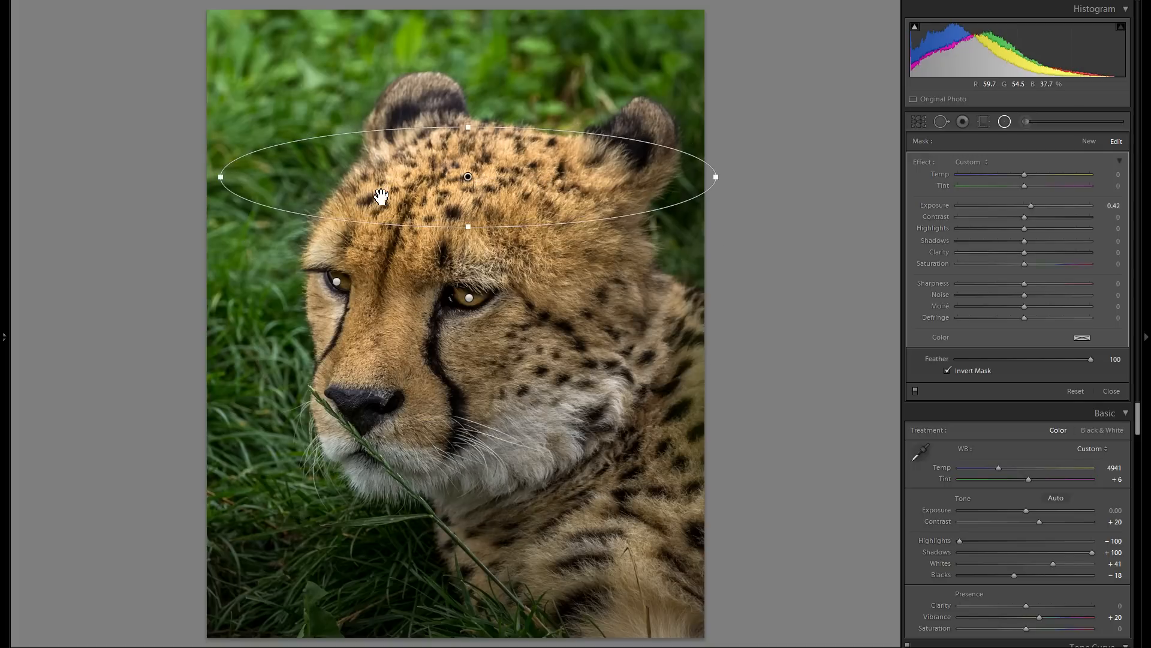
{"action": "left_click_drag", "start_coordinate": [230, 176], "coordinate": [298, 177]}
{"action": "left_click_drag", "start_coordinate": [1040, 208], "coordinate": [1031, 207]}
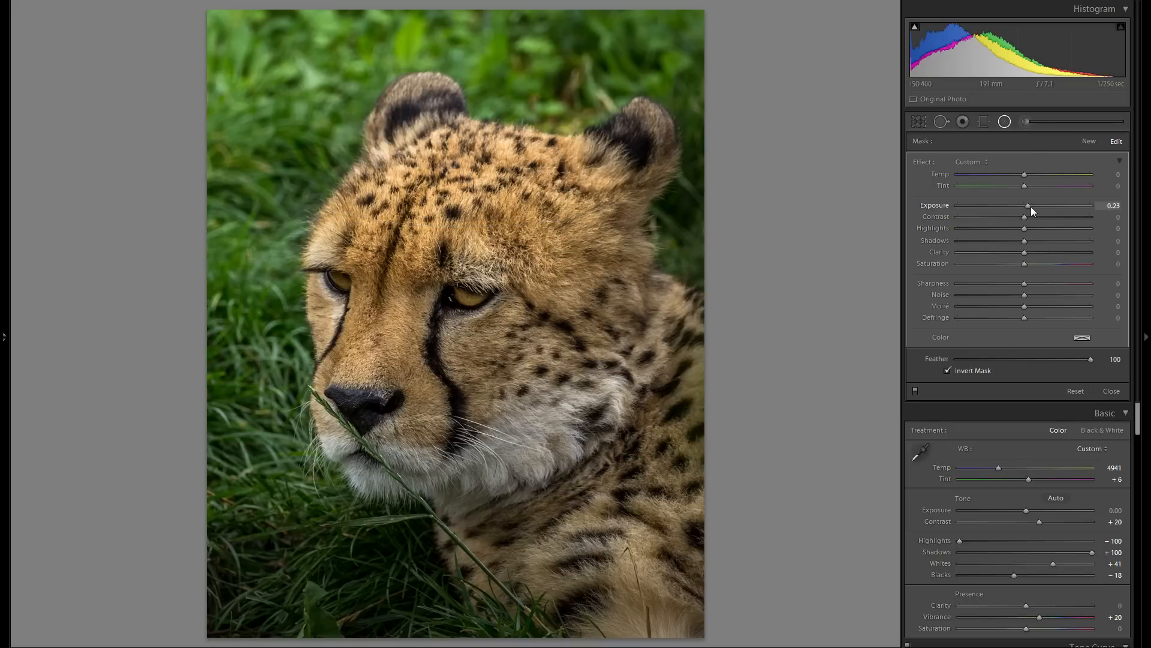
Duplicate the forehead radial filter onto the white cheek fur, narrow it, and set its Exposure to 0.23.
{"action": "right_click", "coordinate": [454, 186]}
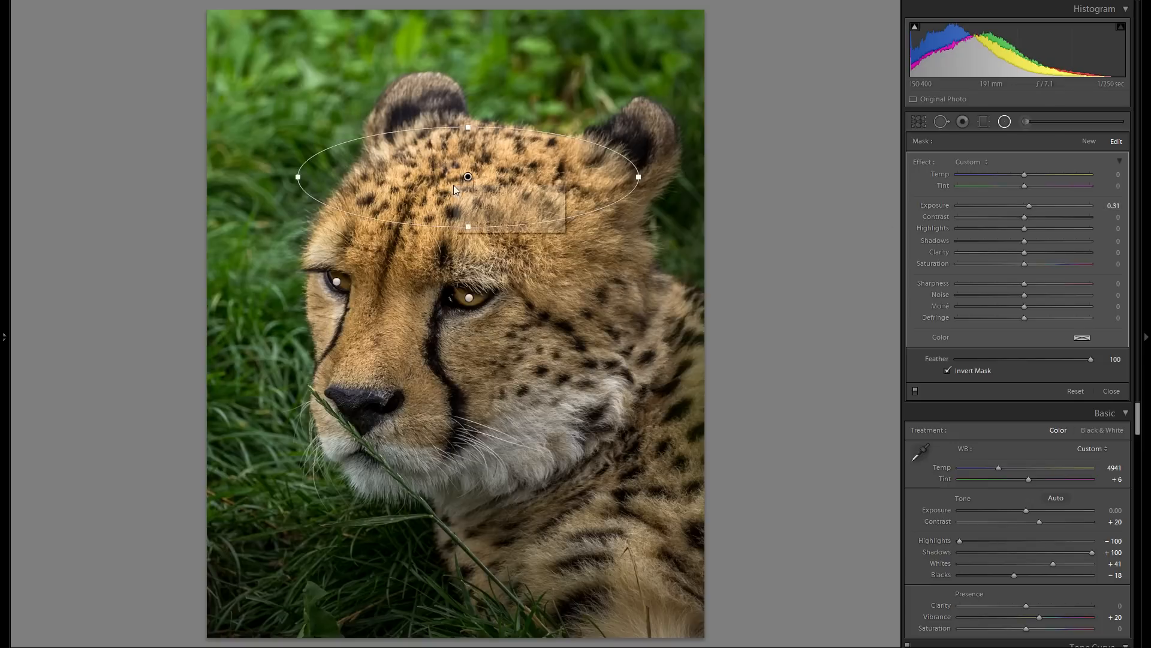
{"action": "left_click", "coordinate": [509, 198]}
{"action": "left_click_drag", "start_coordinate": [546, 160], "coordinate": [610, 421]}
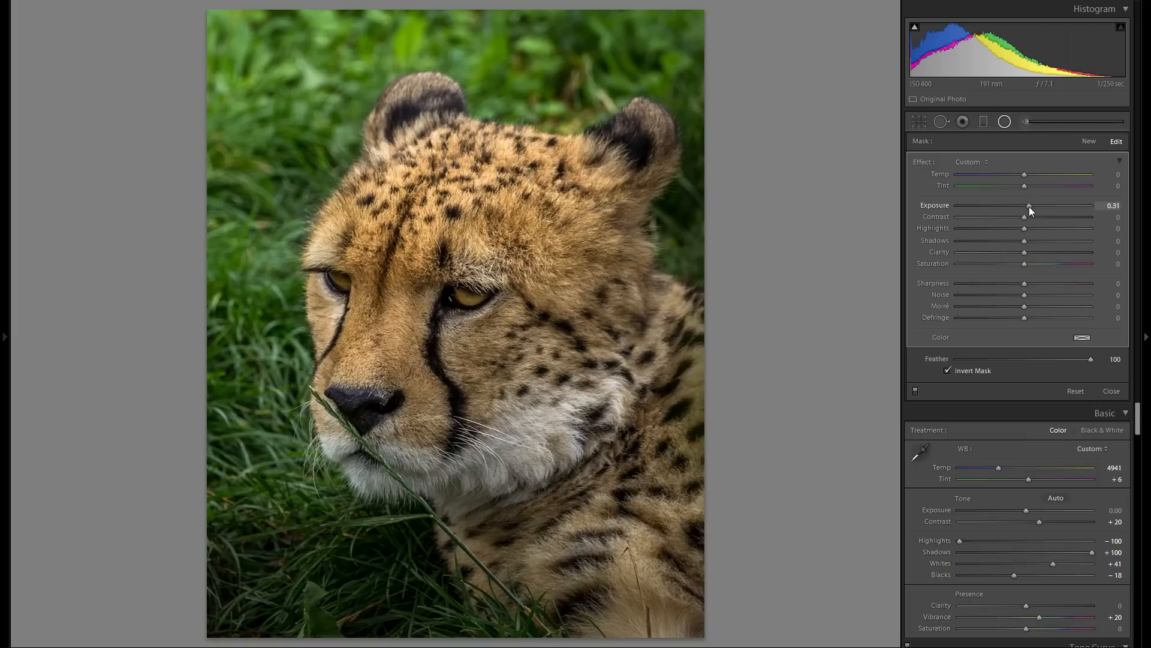
Duplicate the cheek radial filter onto the cheetah's mouth and chin, and set the copy's Exposure to 0.38.
{"action": "right_click", "coordinate": [609, 421]}
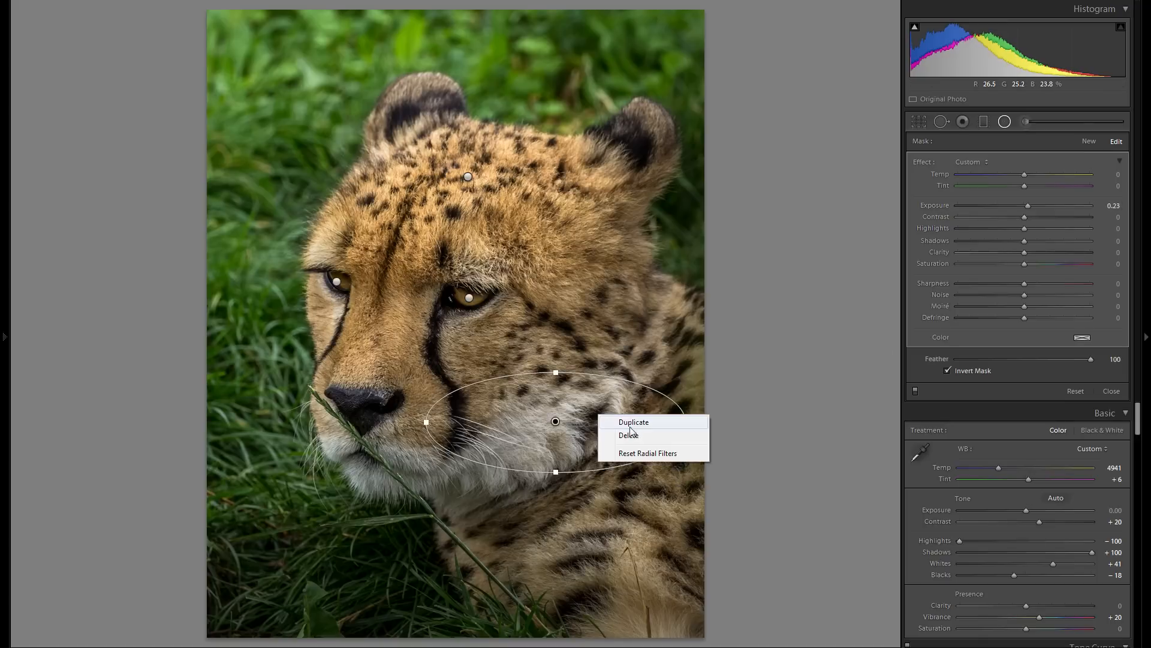
{"action": "left_click", "coordinate": [635, 427]}
{"action": "left_click_drag", "start_coordinate": [588, 415], "coordinate": [457, 467]}
{"action": "left_click", "coordinate": [1030, 210]}
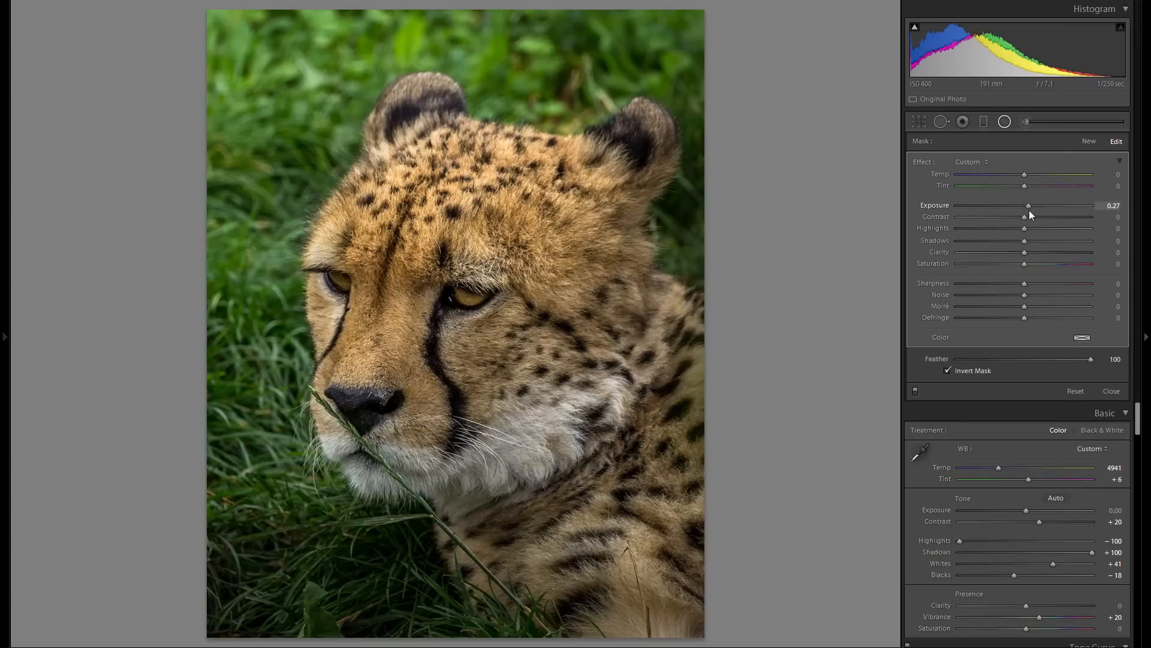
Duplicate the chin radial filter onto the chest below the neck, narrow the ellipse, and set its Exposure to 0.27.
{"action": "right_click", "coordinate": [461, 478]}
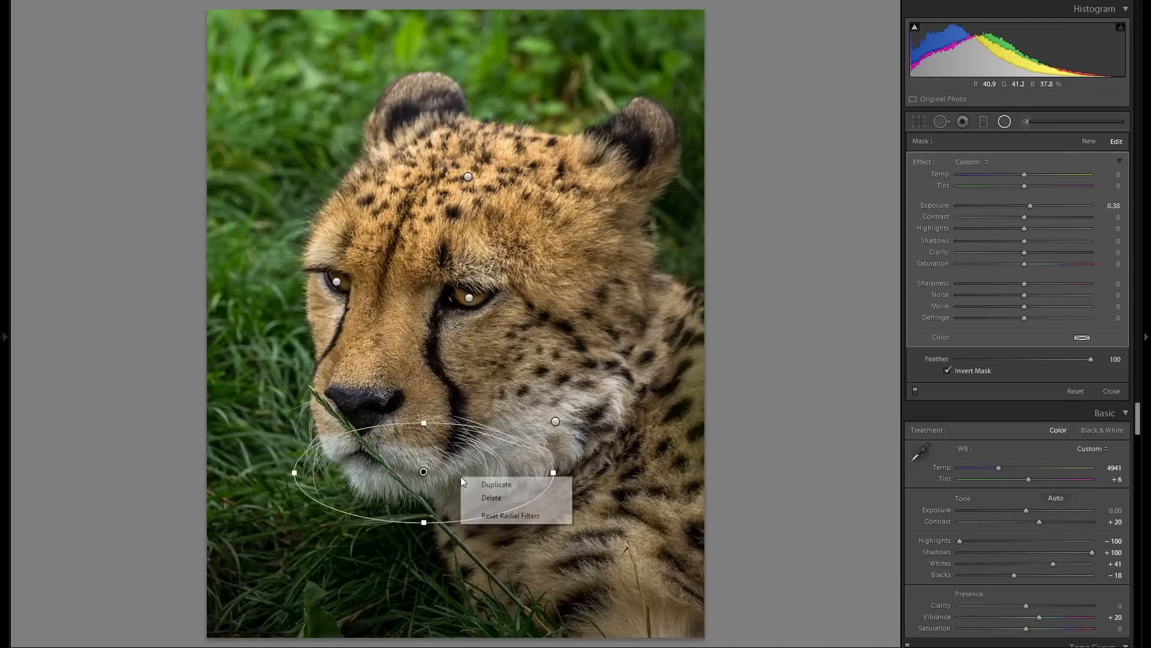
{"action": "left_click", "coordinate": [489, 485]}
{"action": "left_click_drag", "start_coordinate": [489, 484], "coordinate": [648, 533]}
{"action": "left_click_drag", "start_coordinate": [743, 532], "coordinate": [686, 533]}
{"action": "left_click_drag", "start_coordinate": [1030, 206], "coordinate": [1028, 206]}
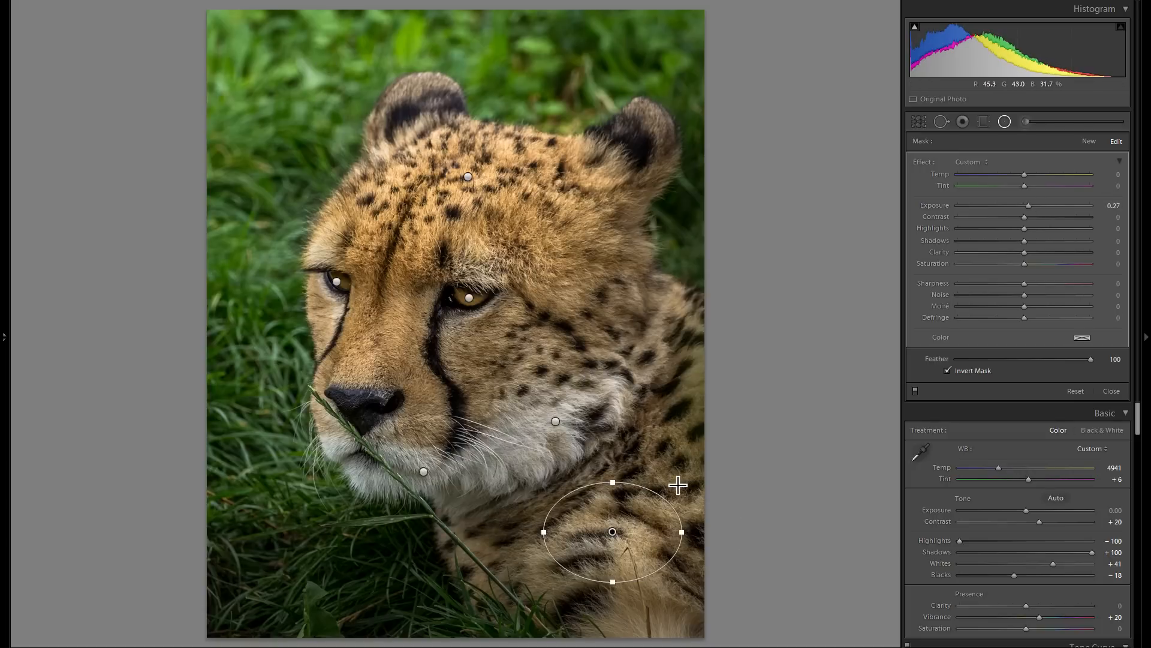
Duplicate the chest radial filter onto the spotted shoulder behind the white cheek, and widen the original chest ellipse.
{"action": "left_click_drag", "start_coordinate": [672, 560], "coordinate": [684, 568]}
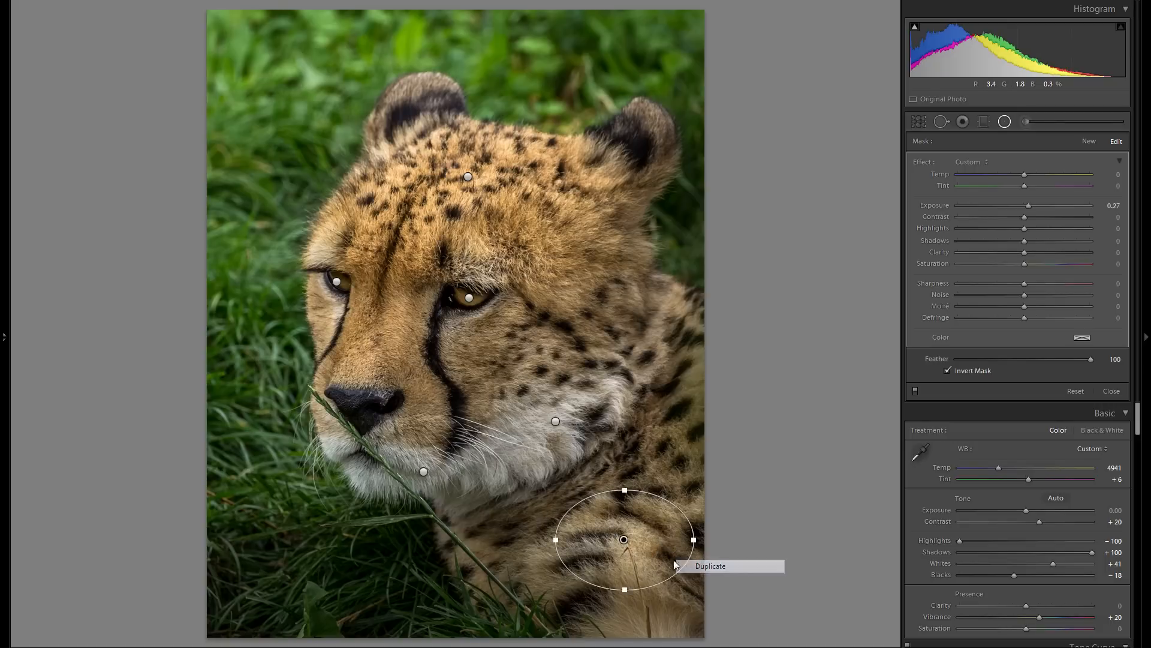
{"action": "left_click", "coordinate": [684, 419]}
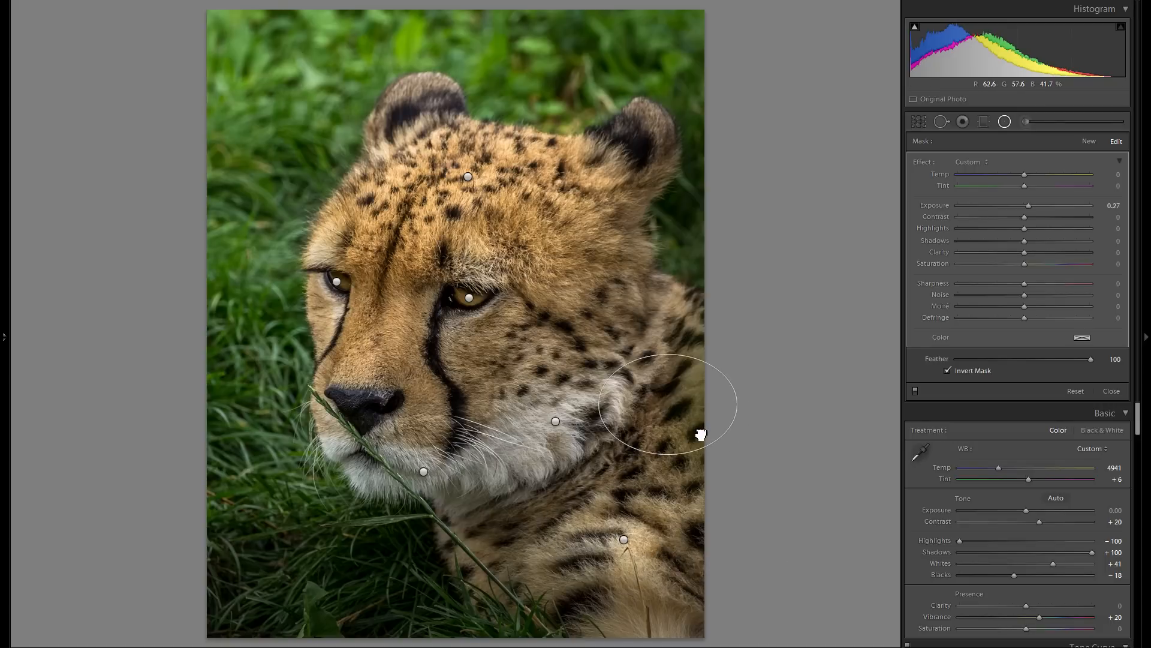
{"action": "left_click", "coordinate": [624, 540]}
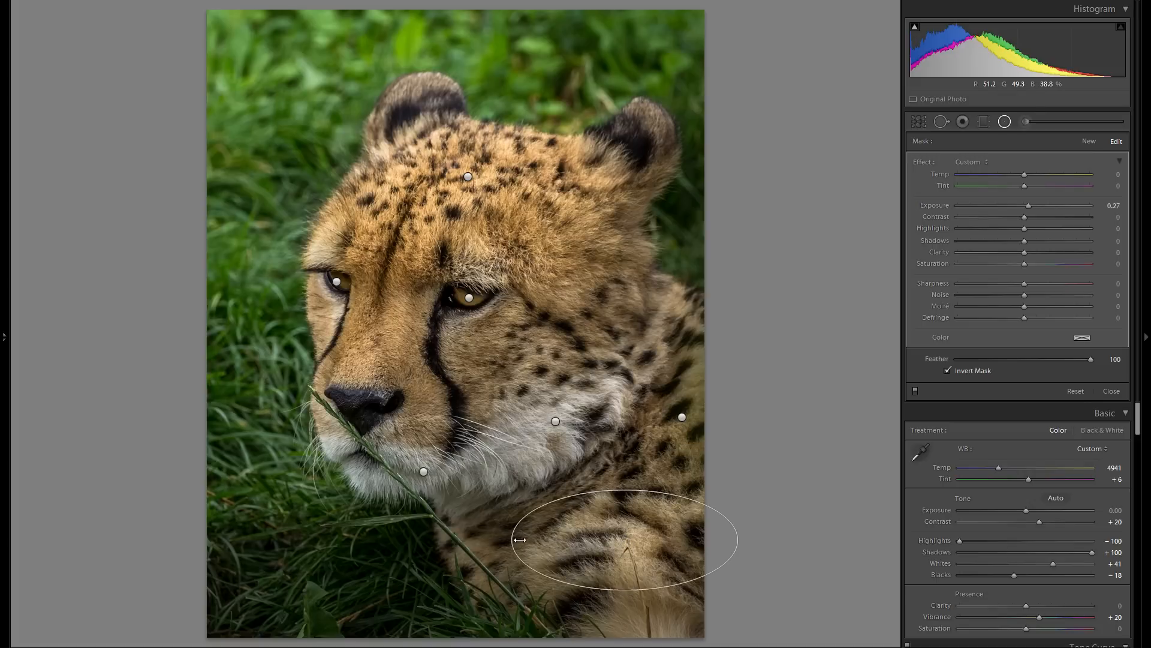
{"action": "left_click", "coordinate": [916, 391]}
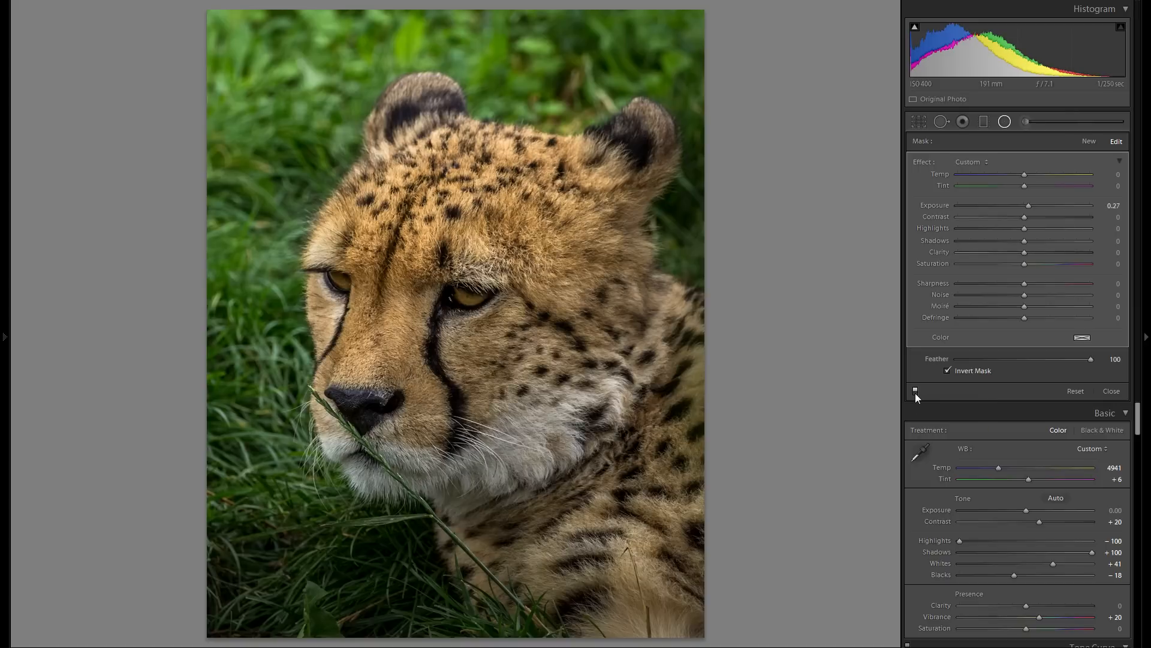
{"action": "left_click", "coordinate": [916, 391]}
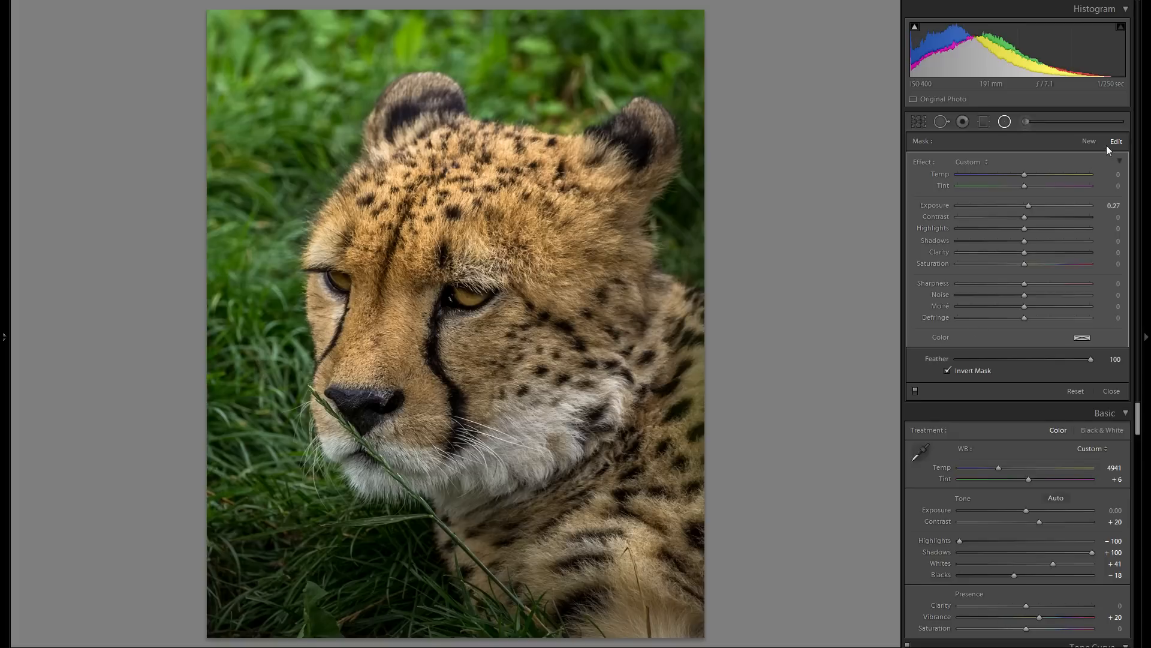
Add a new radial filter over the spotted cheek below the eye, set Exposure to -0.38 and Contrast to 11, and narrow its ellipse.
{"action": "left_click", "coordinate": [1089, 142]}
{"action": "left_click_drag", "start_coordinate": [501, 354], "coordinate": [645, 406]}
{"action": "left_click_drag", "start_coordinate": [567, 369], "coordinate": [618, 376]}
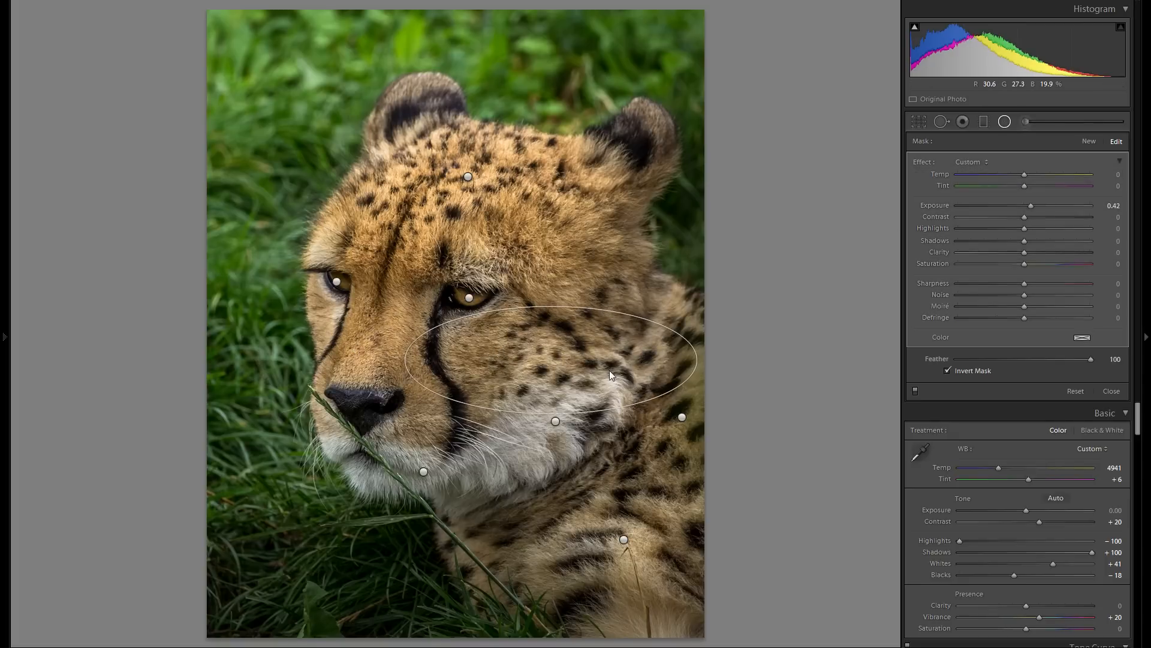
{"action": "left_click_drag", "start_coordinate": [1031, 206], "coordinate": [1018, 205]}
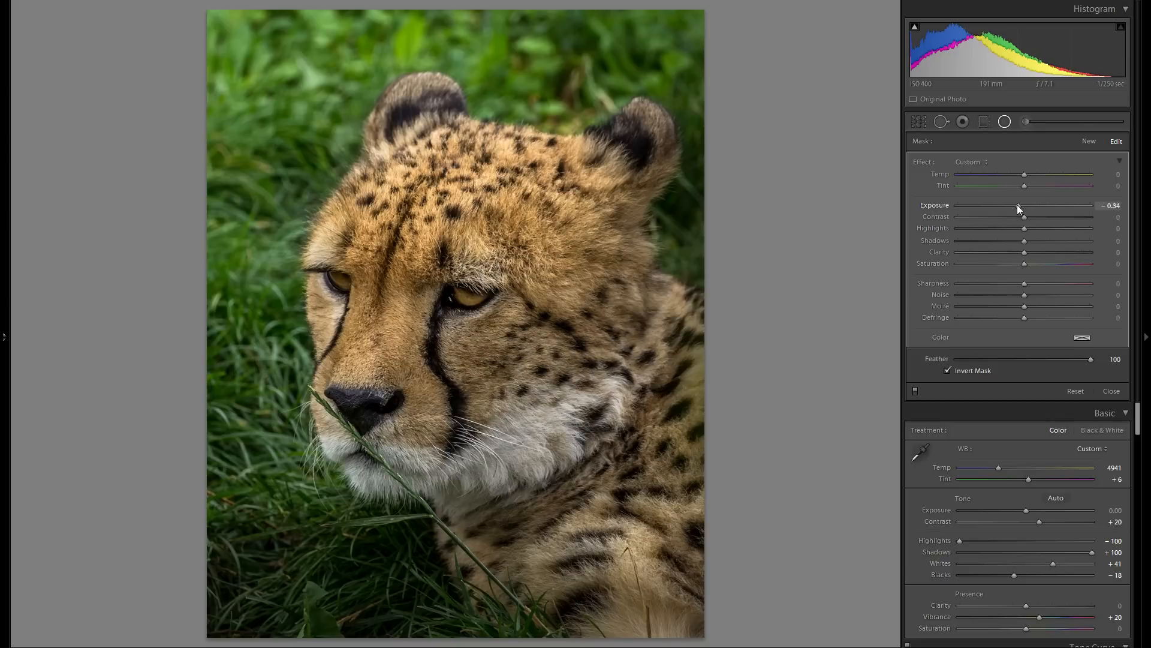
{"action": "left_click_drag", "start_coordinate": [1031, 216], "coordinate": [1038, 216]}
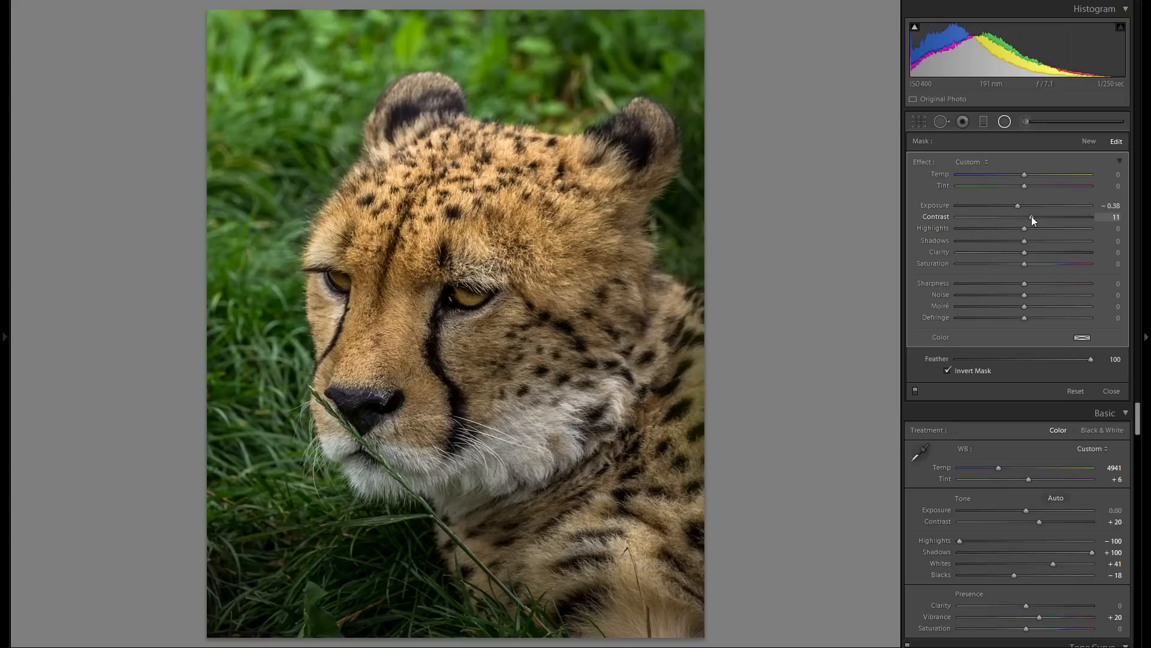
{"action": "mouse_move", "coordinate": [548, 356]}
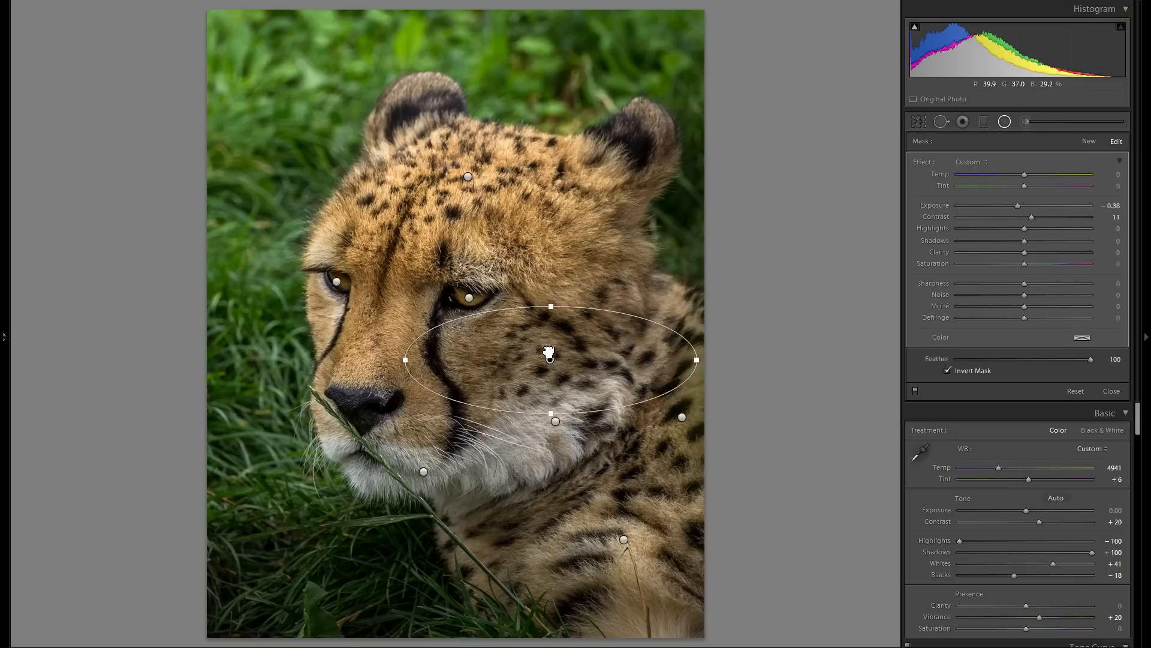
{"action": "left_click_drag", "start_coordinate": [695, 359], "coordinate": [626, 354]}
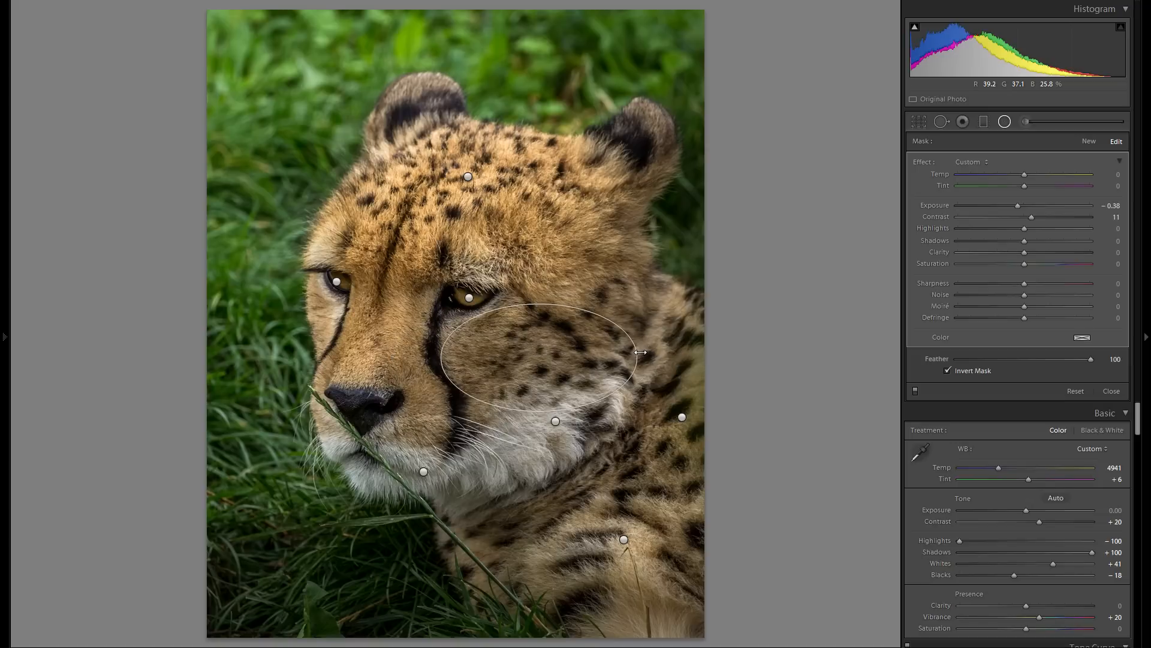
Duplicate the darkening cheek radial filter onto the back at the photo's right edge, the lower chest and the front of the neck.
{"action": "right_click", "coordinate": [582, 354]}
{"action": "left_click", "coordinate": [601, 360]}
{"action": "left_click_drag", "start_coordinate": [563, 353], "coordinate": [755, 327]}
{"action": "right_click", "coordinate": [755, 326]}
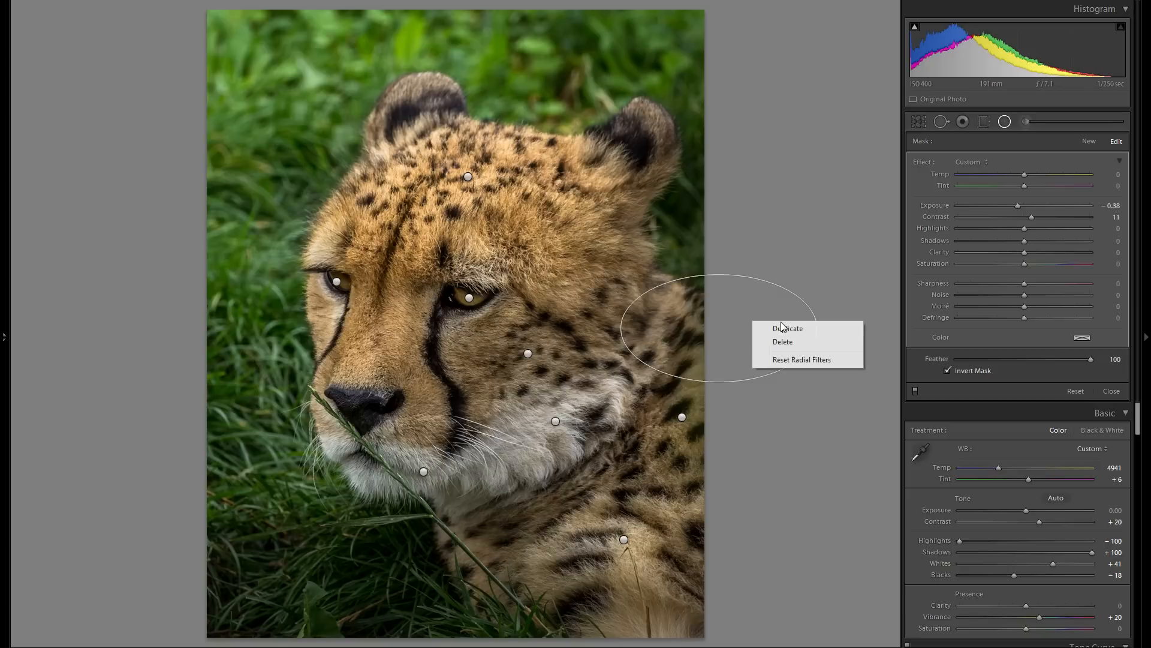
{"action": "left_click", "coordinate": [786, 329]}
{"action": "left_click_drag", "start_coordinate": [705, 482], "coordinate": [534, 519]}
{"action": "right_click", "coordinate": [614, 623]}
{"action": "left_click", "coordinate": [660, 625]}
Duplicate the darkening neck radial filter and fit the copy over the fur between the nose and the spotted cheek.
{"action": "right_click", "coordinate": [557, 521]}
{"action": "left_click", "coordinate": [563, 529]}
{"action": "left_click_drag", "start_coordinate": [388, 385], "coordinate": [474, 388]}
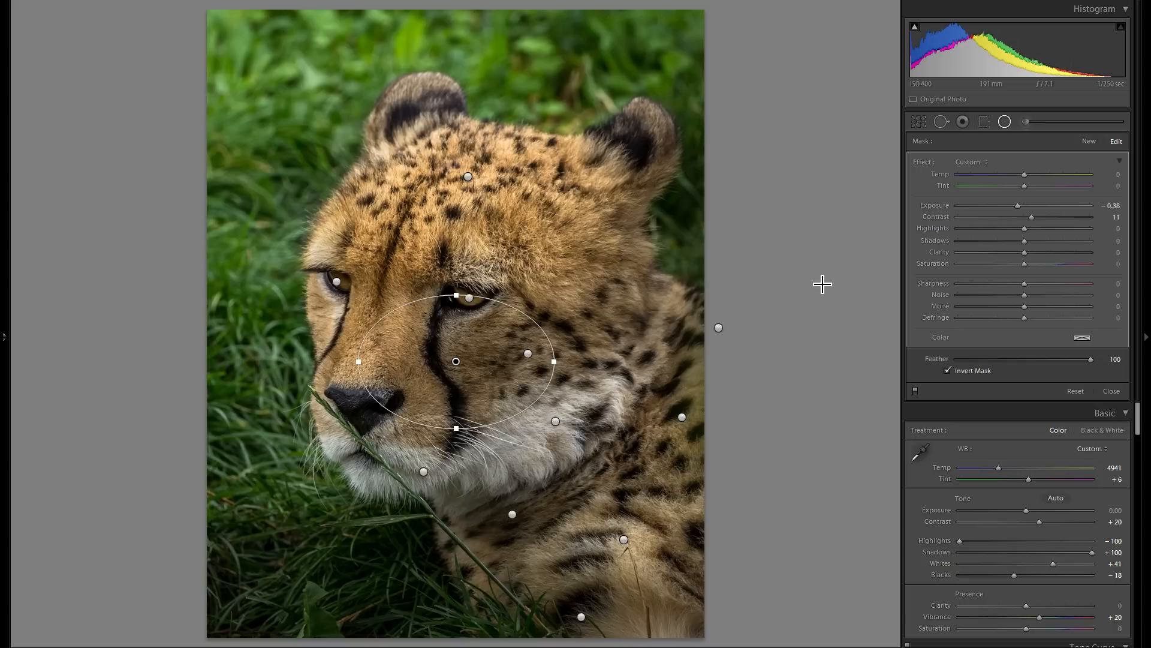
Duplicate the darkening radial filter from beside the nose onto the fur below the right ear, and reshape the copy into a nearly round ellipse.
{"action": "right_click", "coordinate": [500, 349]}
{"action": "left_click", "coordinate": [525, 355]}
{"action": "left_click_drag", "start_coordinate": [638, 229], "coordinate": [655, 239]}
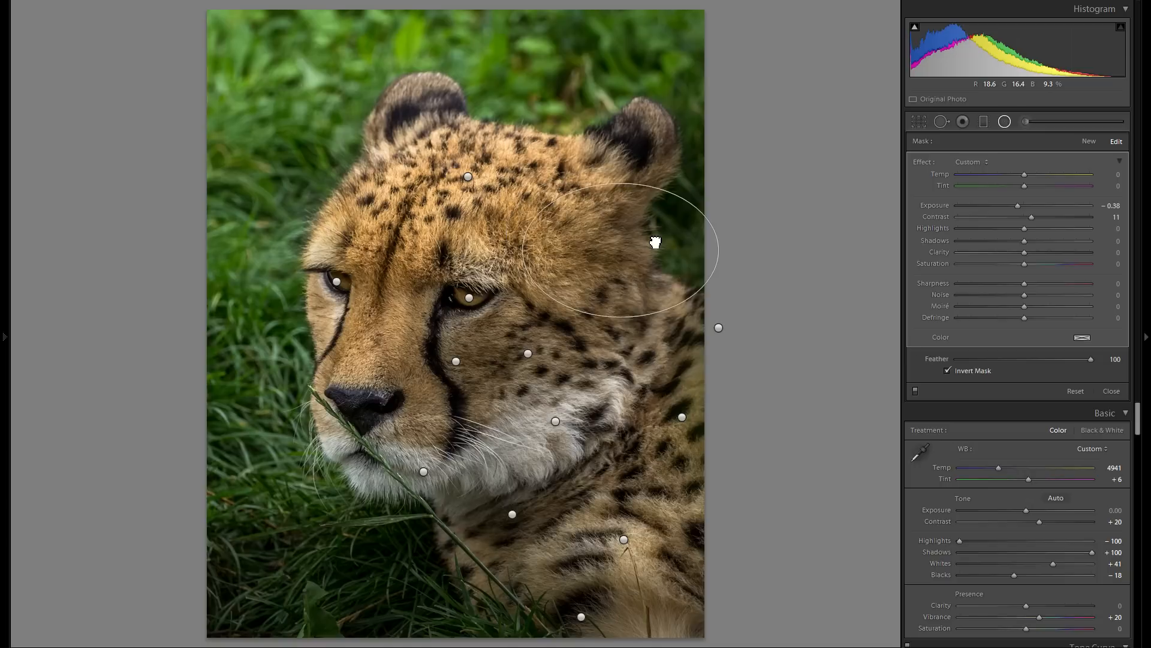
{"action": "mouse_move", "coordinate": [719, 250]}
{"action": "left_mouse_down"}
{"action": "mouse_move", "coordinate": [689, 247]}
{"action": "mouse_move", "coordinate": [701, 249]}
{"action": "left_mouse_up"}
{"action": "left_click_drag", "start_coordinate": [660, 194], "coordinate": [652, 291]}
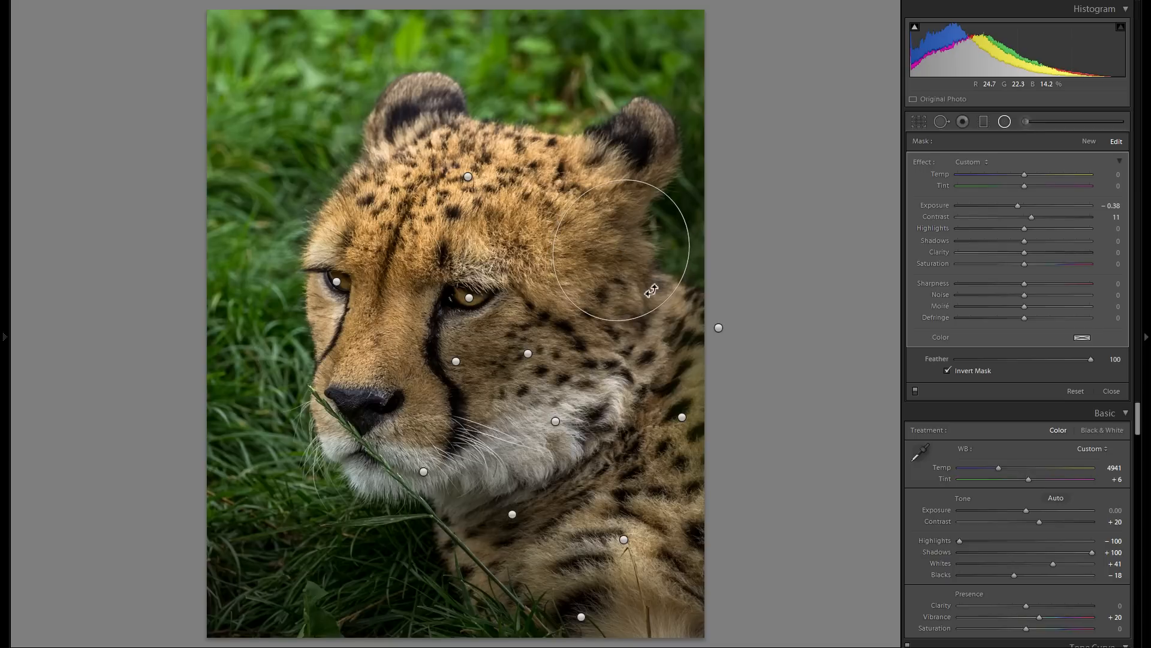
Compare the photo with all radial filters switched off and on.
{"action": "left_click", "coordinate": [916, 391]}
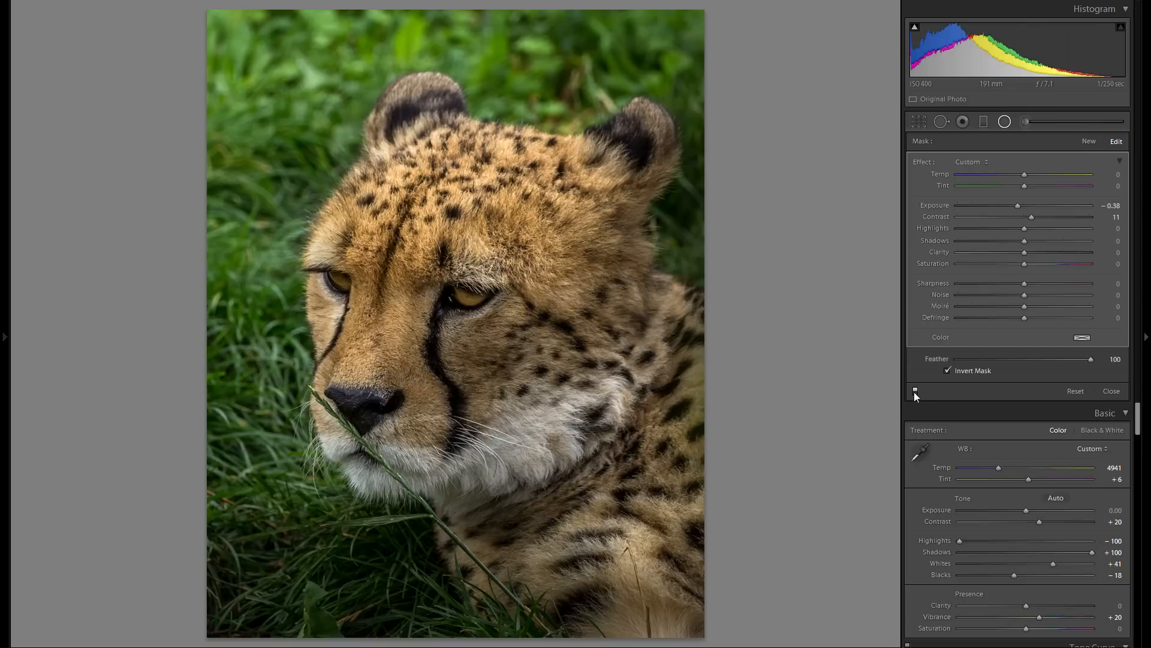
{"action": "left_click", "coordinate": [916, 391]}
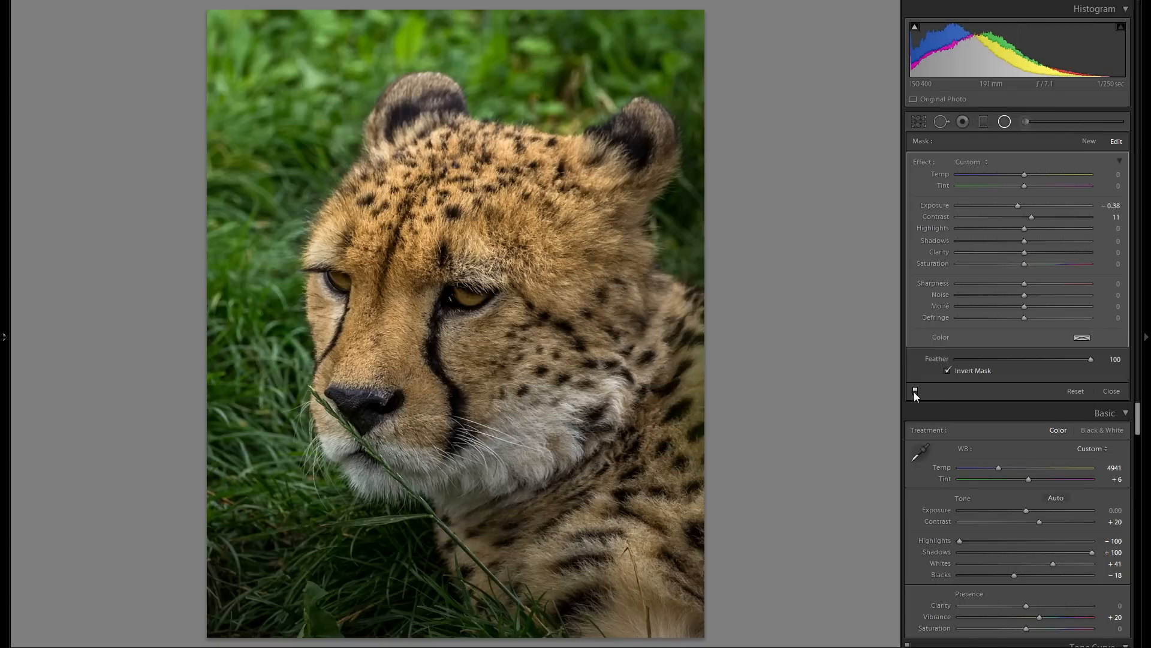
{"action": "left_click", "coordinate": [916, 391]}
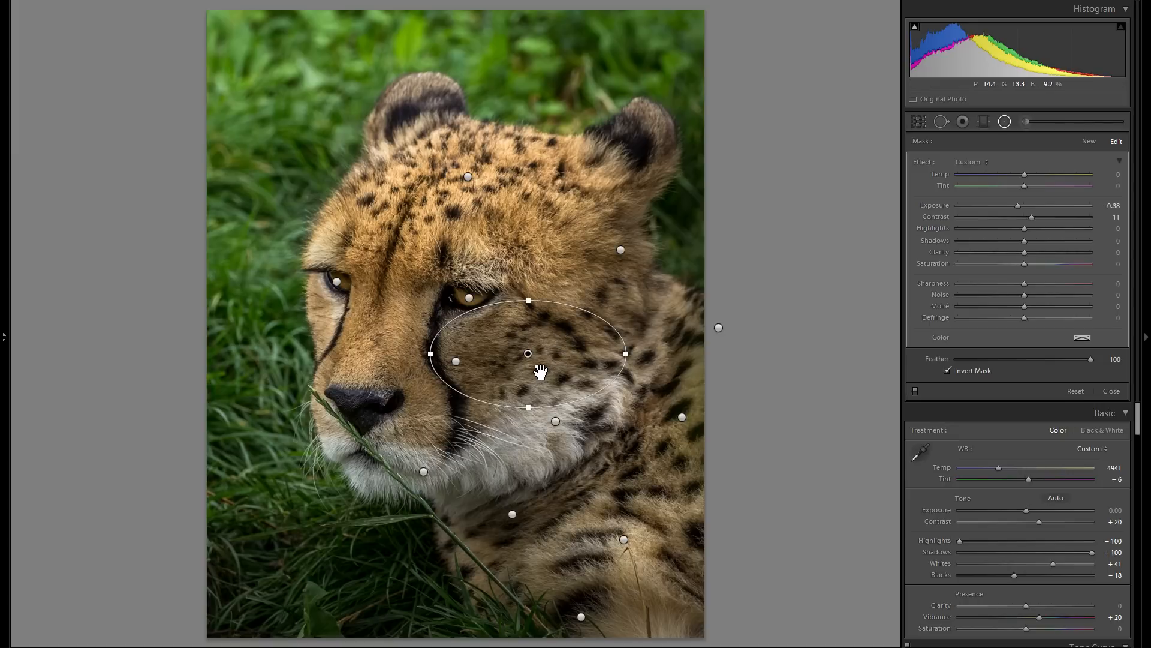
Brighten the eye at the photo's left by setting its radial filter's Exposure to 0.67, and finish radial filter editing.
{"action": "left_click", "coordinate": [1004, 122]}
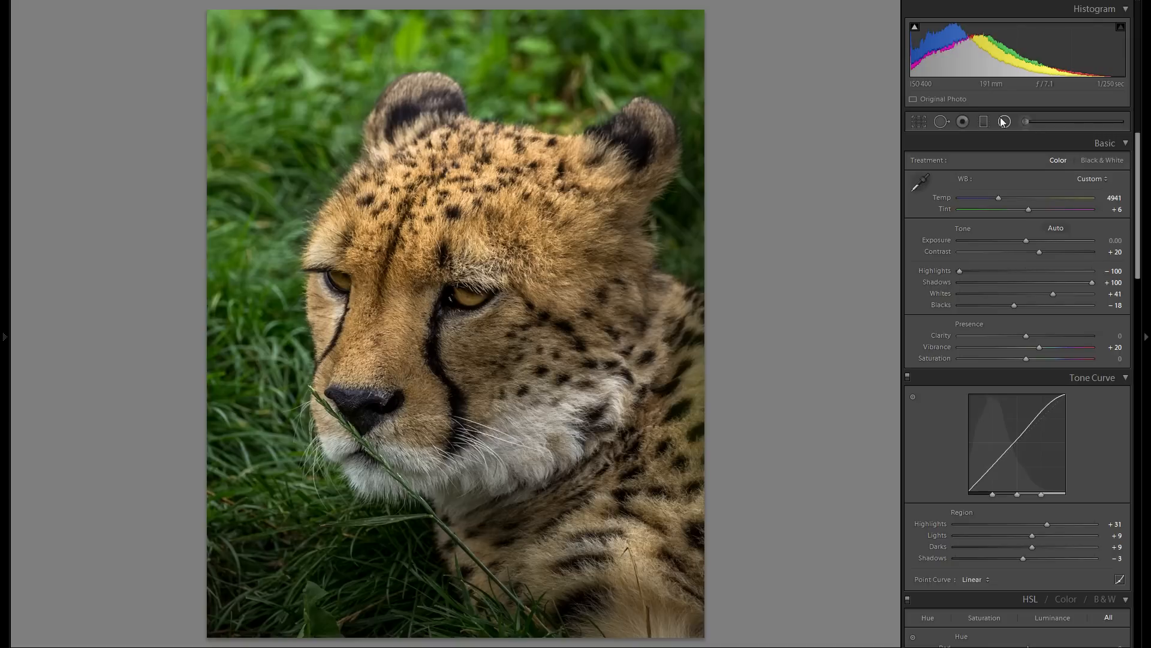
{"action": "left_click", "coordinate": [1004, 121]}
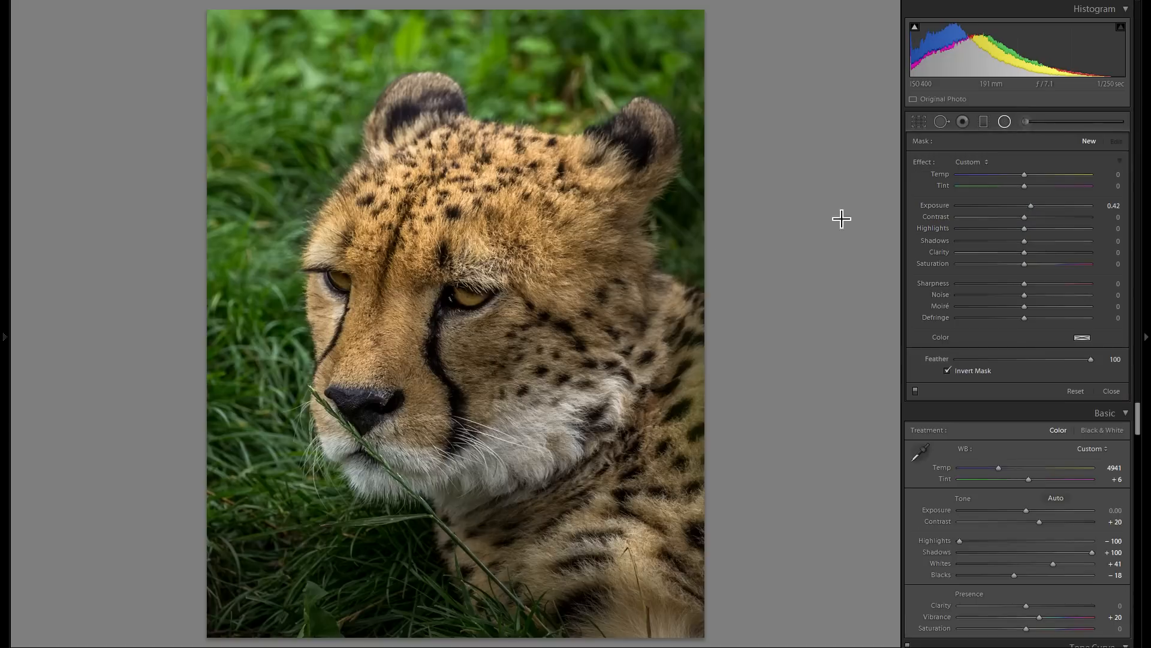
{"action": "left_click_drag", "start_coordinate": [1037, 204], "coordinate": [1034, 205]}
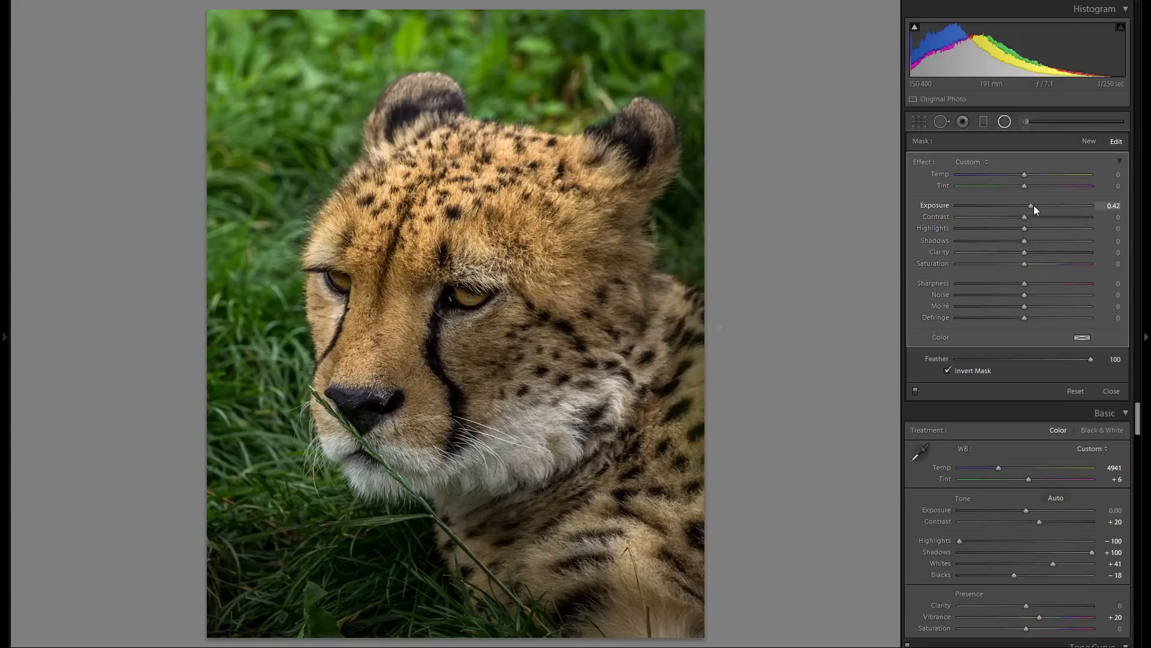
{"action": "left_click", "coordinate": [337, 282]}
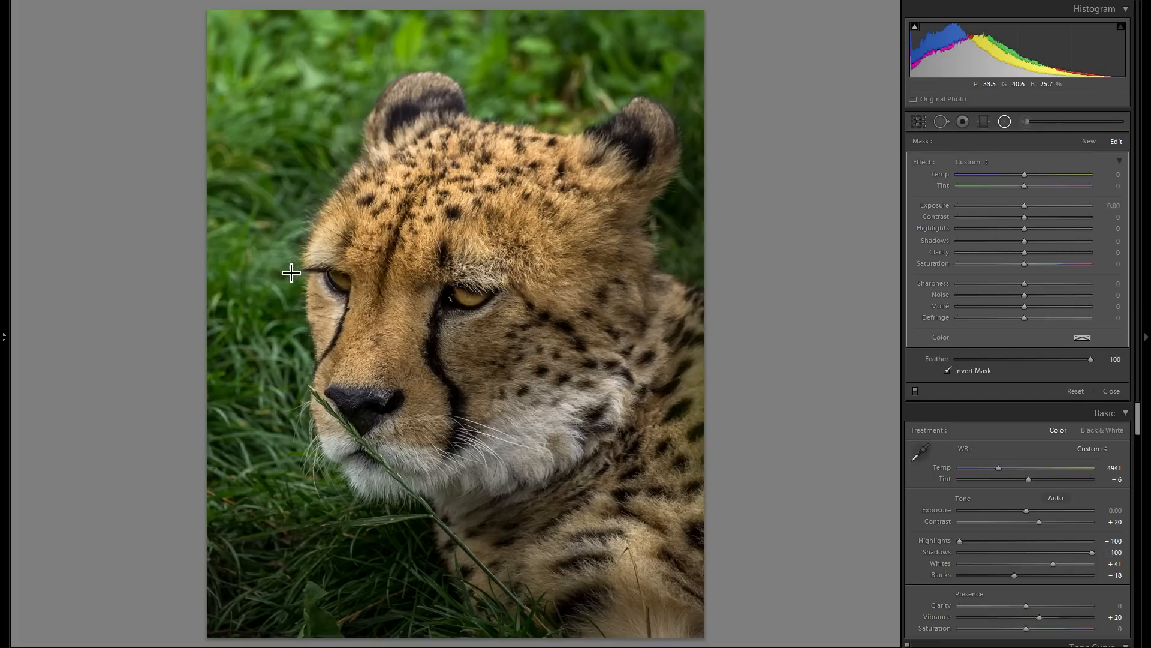
{"action": "left_click_drag", "start_coordinate": [1026, 205], "coordinate": [1037, 205]}
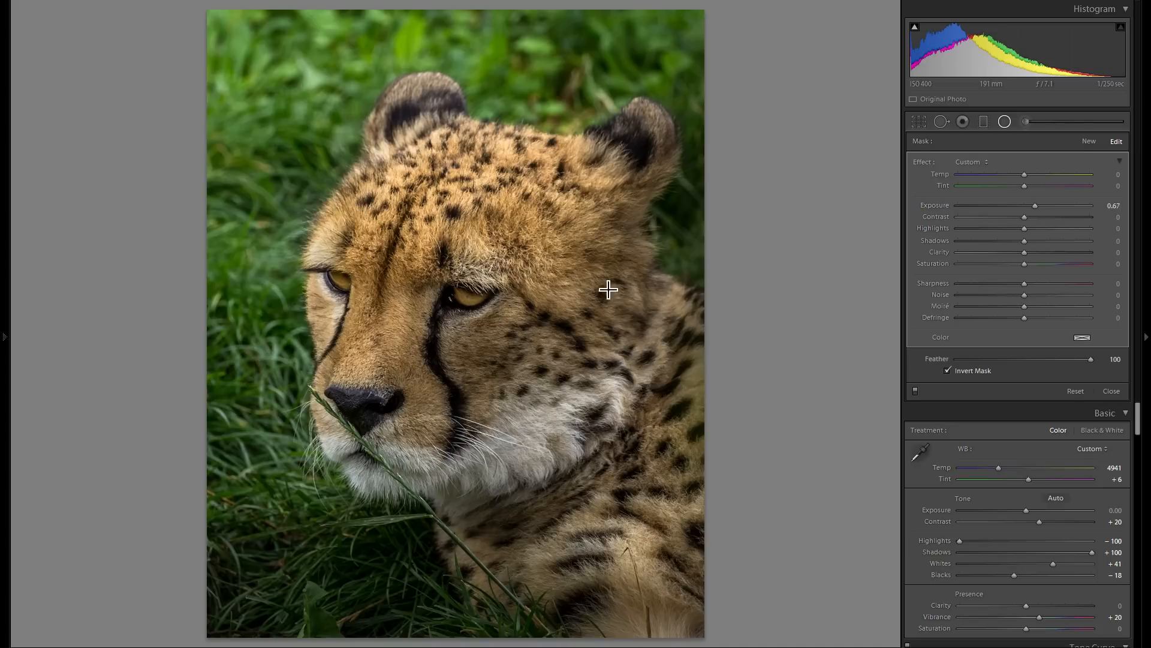
{"action": "left_click", "coordinate": [469, 298]}
{"action": "key", "text": "shift+m"}
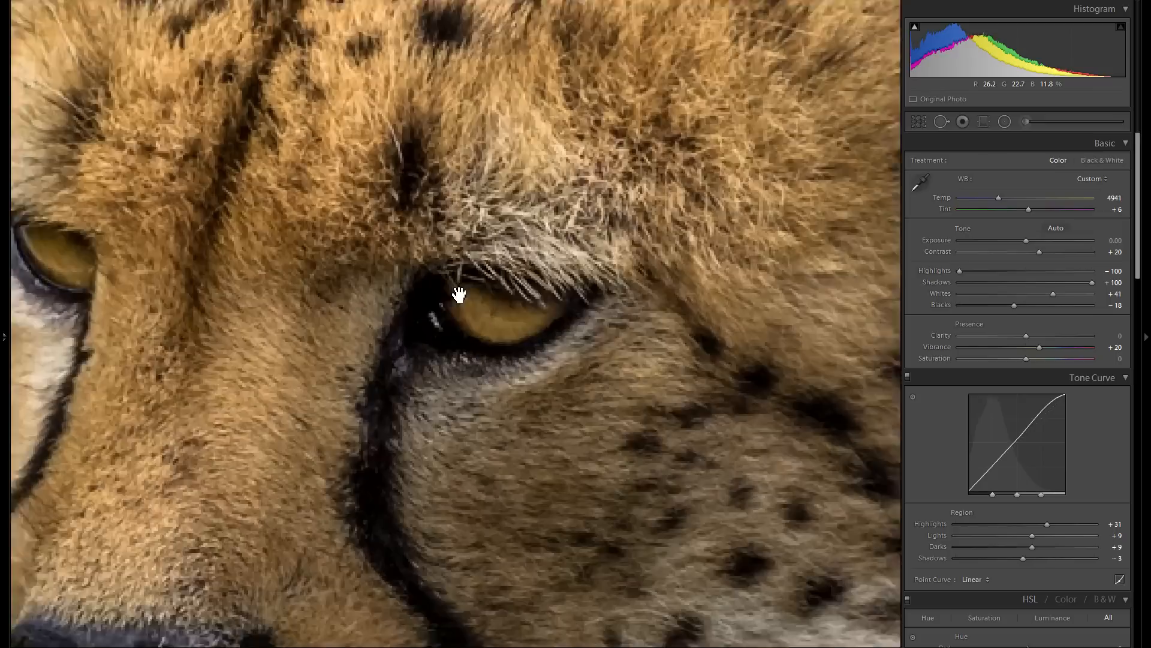
Inspect the brightened eyes and surrounding fur at close range, and return to the full photo.
{"action": "left_click", "coordinate": [463, 296]}
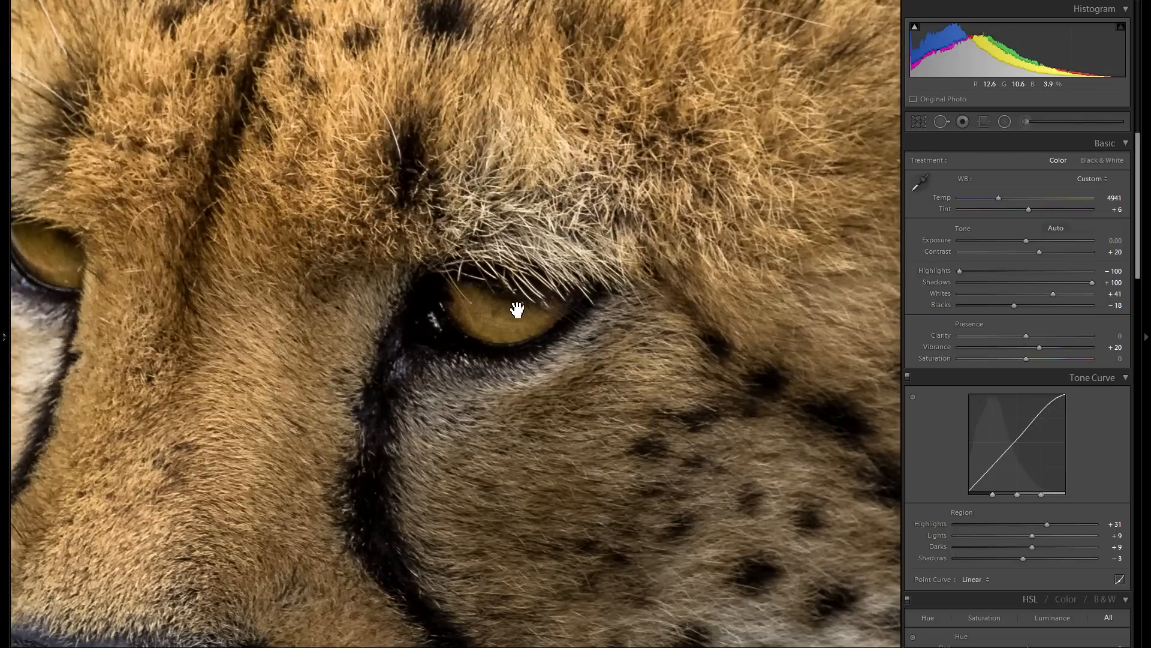
{"action": "left_click_drag", "start_coordinate": [503, 310], "coordinate": [585, 315]}
{"action": "left_click", "coordinate": [572, 314]}
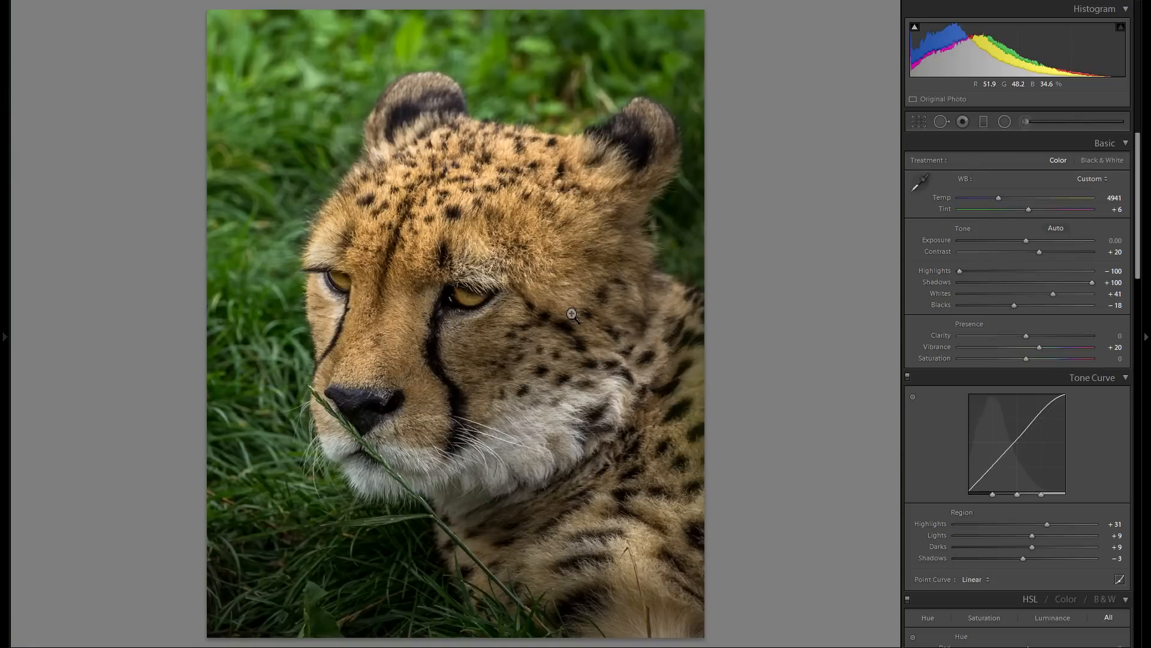
Compare the Black & White treatment with the Color version, ending on Color.
{"action": "left_click", "coordinate": [1097, 160]}
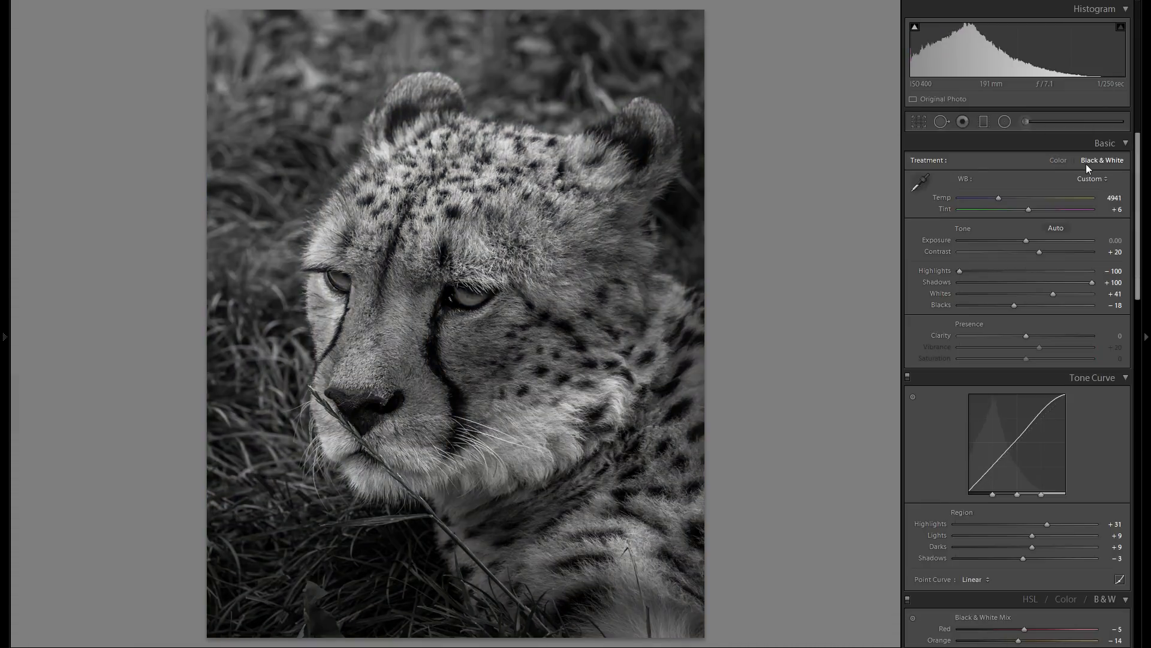
{"action": "left_click", "coordinate": [1054, 161]}
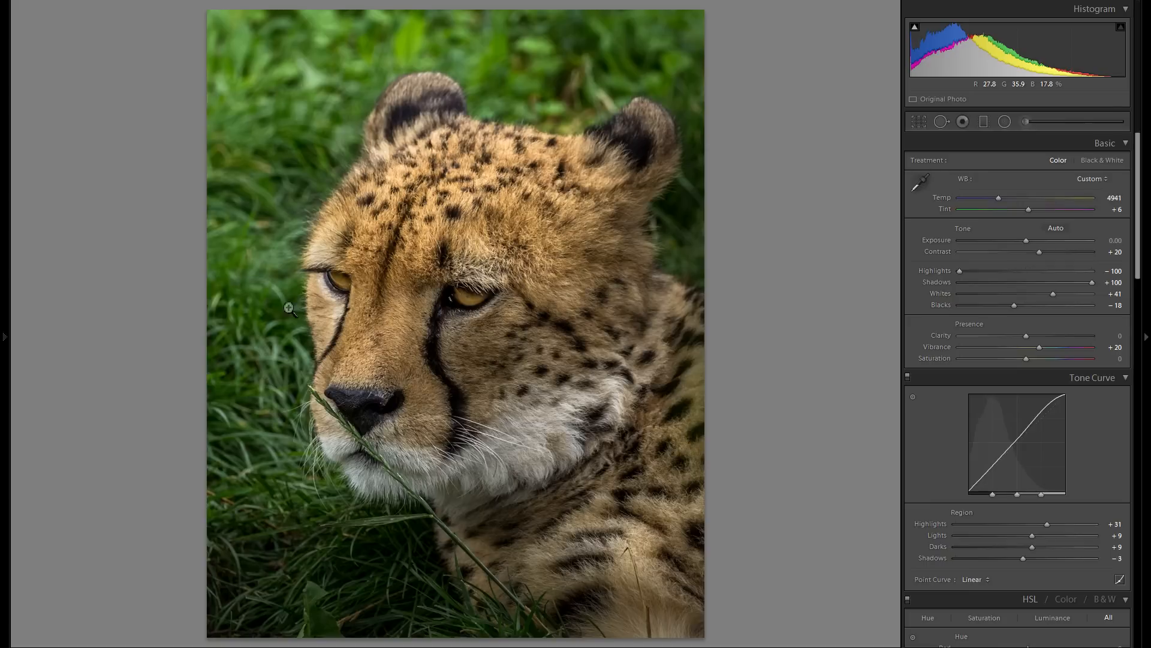
{"action": "left_click", "coordinate": [1101, 160]}
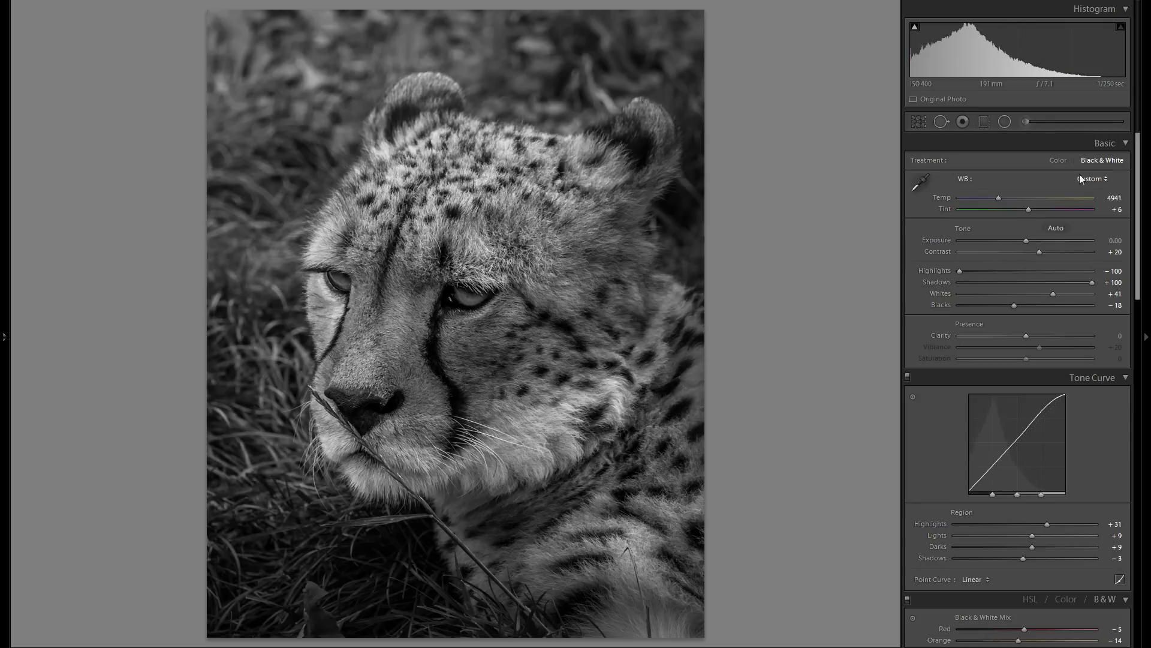
{"action": "left_click", "coordinate": [1060, 160]}
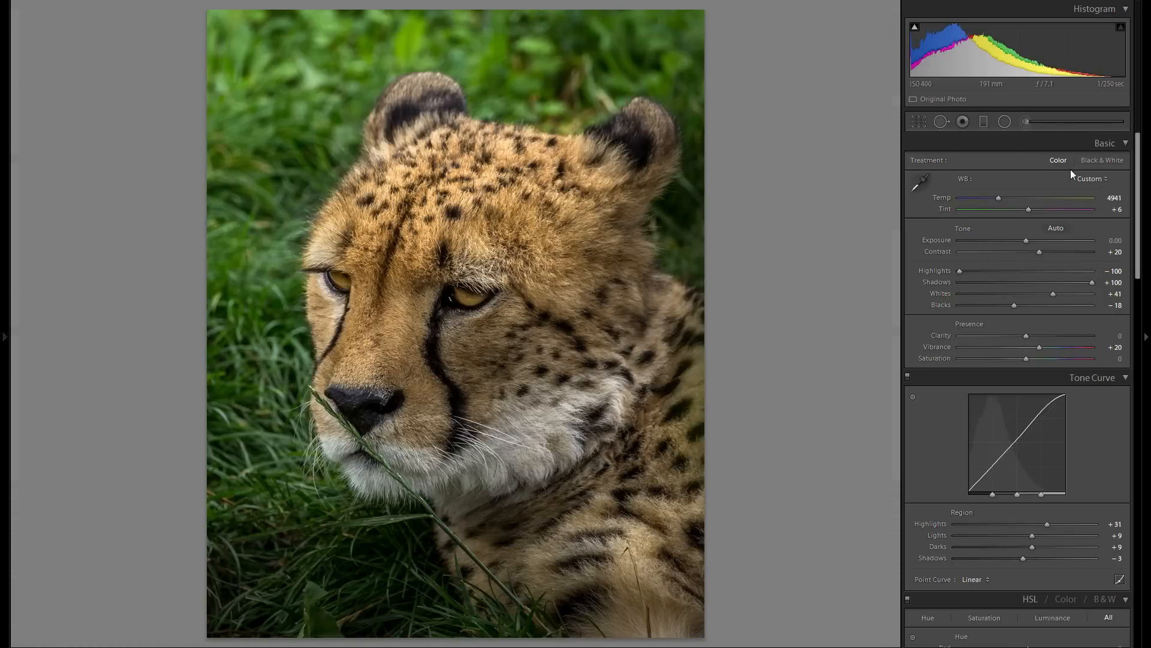
Compare the imported original with the latest edit through the history, and show the Before and After versions side by side.
{"action": "left_click", "coordinate": [7, 327]}
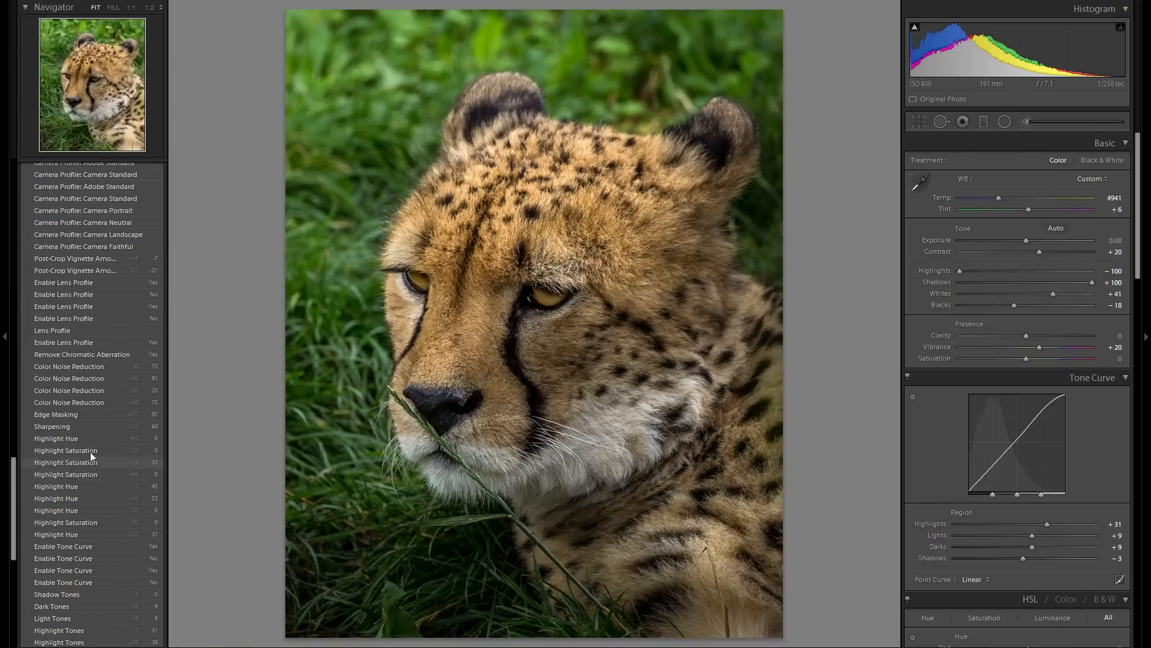
{"action": "scroll", "coordinate": [90, 510], "scroll_direction": "down", "scroll_amount": 10}
{"action": "left_click", "coordinate": [117, 618]}
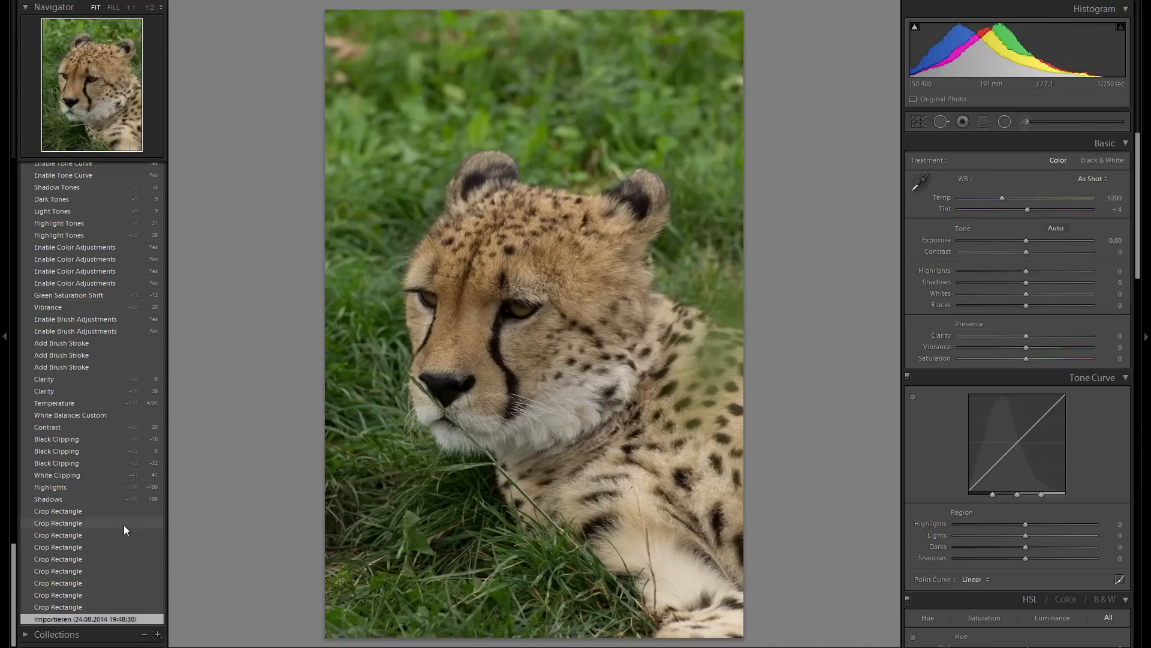
{"action": "scroll", "coordinate": [124, 528], "scroll_direction": "up", "scroll_amount": 15}
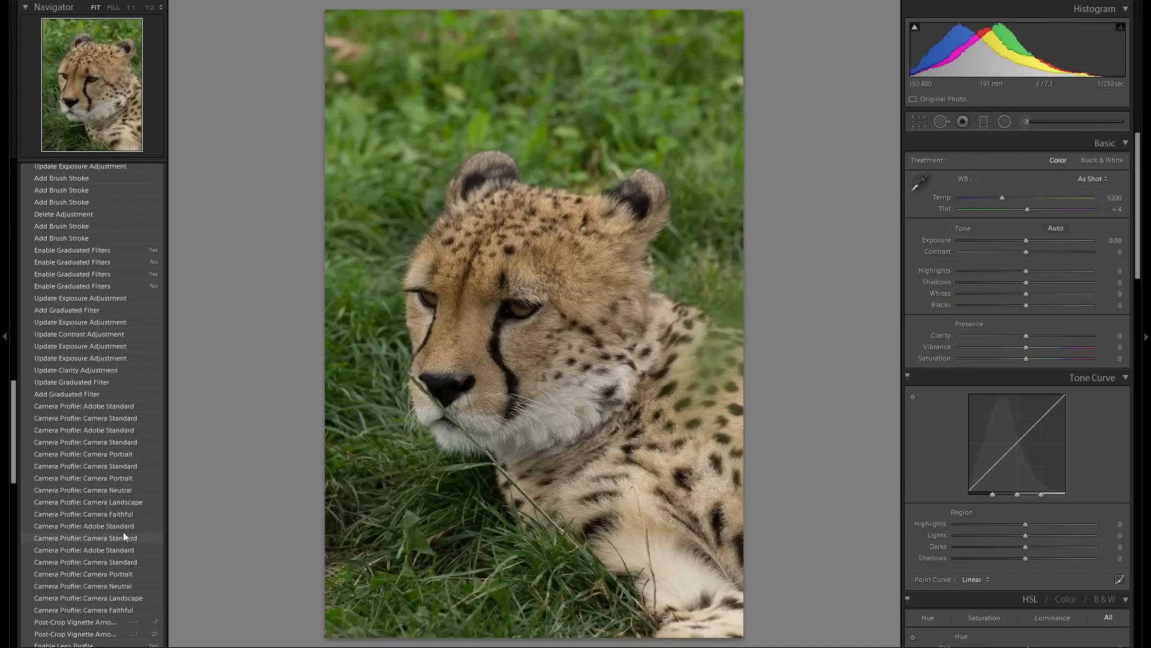
{"action": "left_click", "coordinate": [83, 222]}
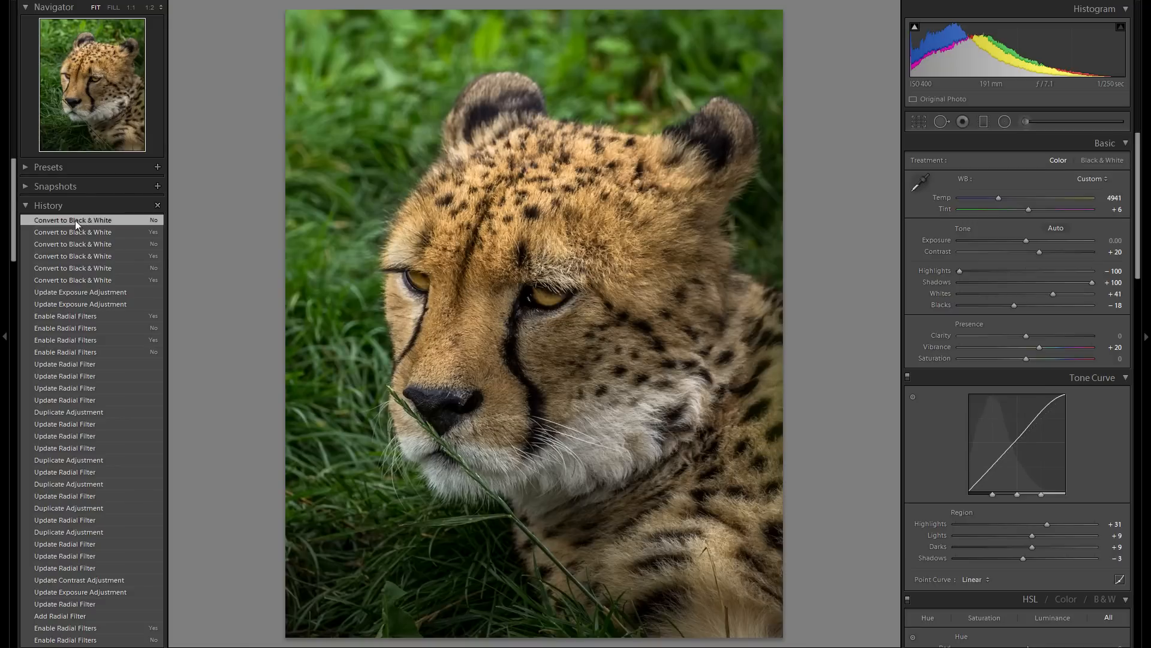
{"action": "left_click", "coordinate": [4, 283]}
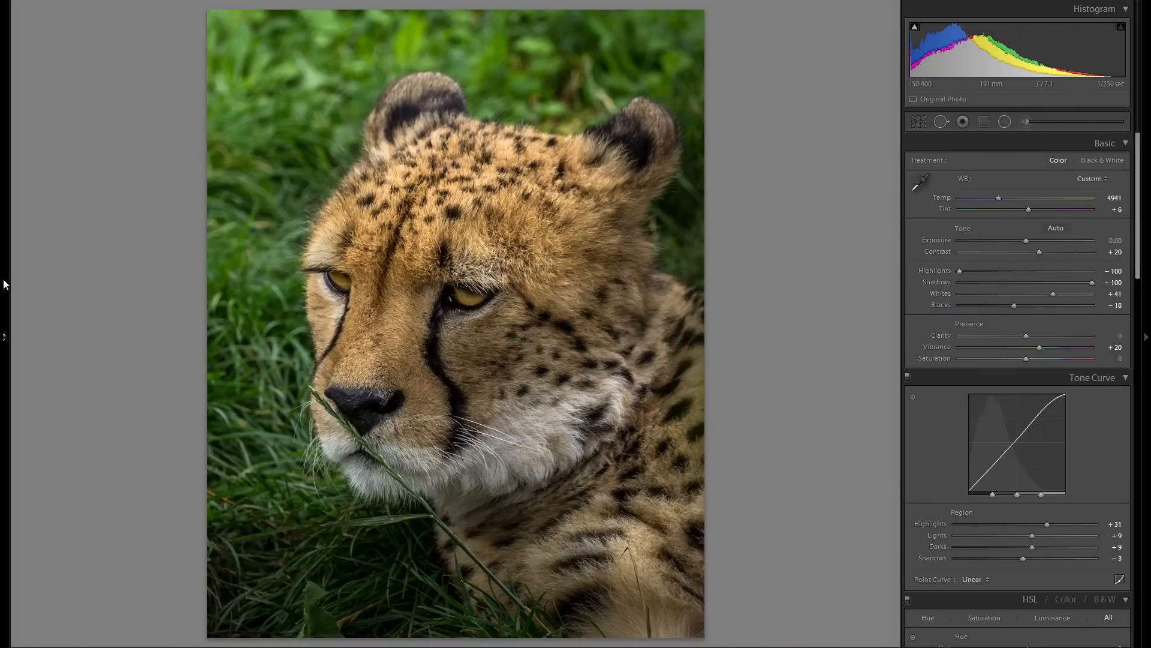
{"action": "key", "text": "y"}
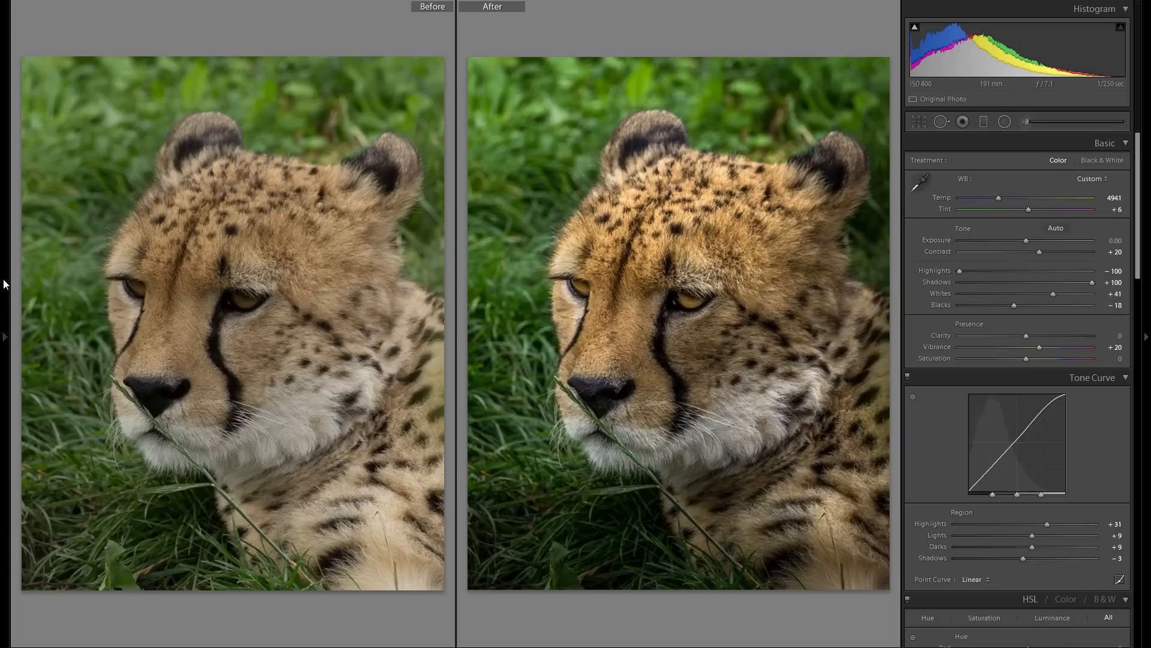